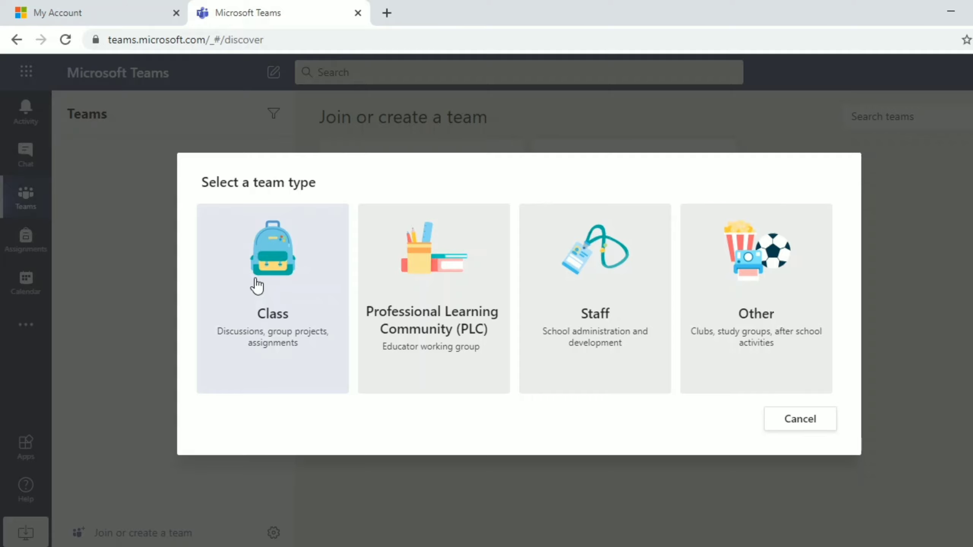
Start a new team of the Class type and name it "PKn 9D".
left_click(256, 285)
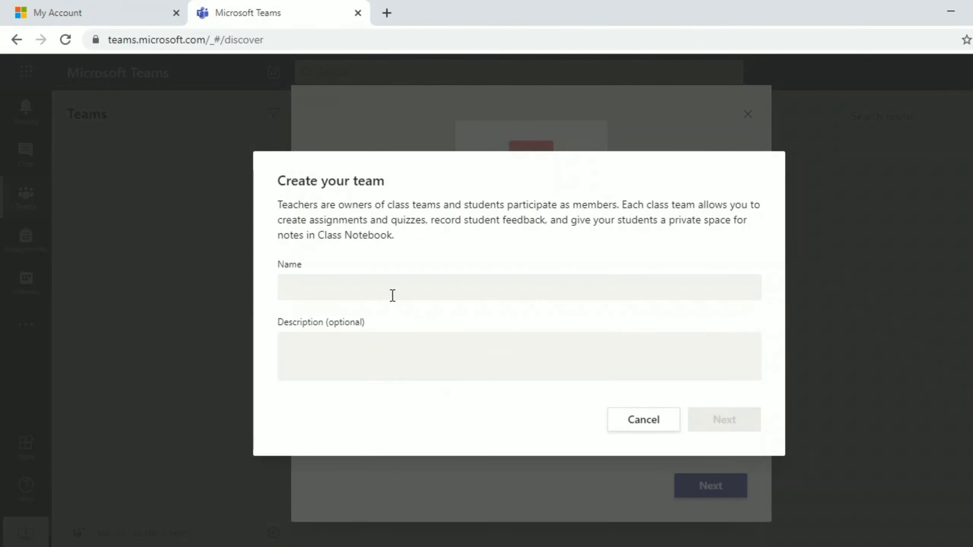
left_click(392, 295)
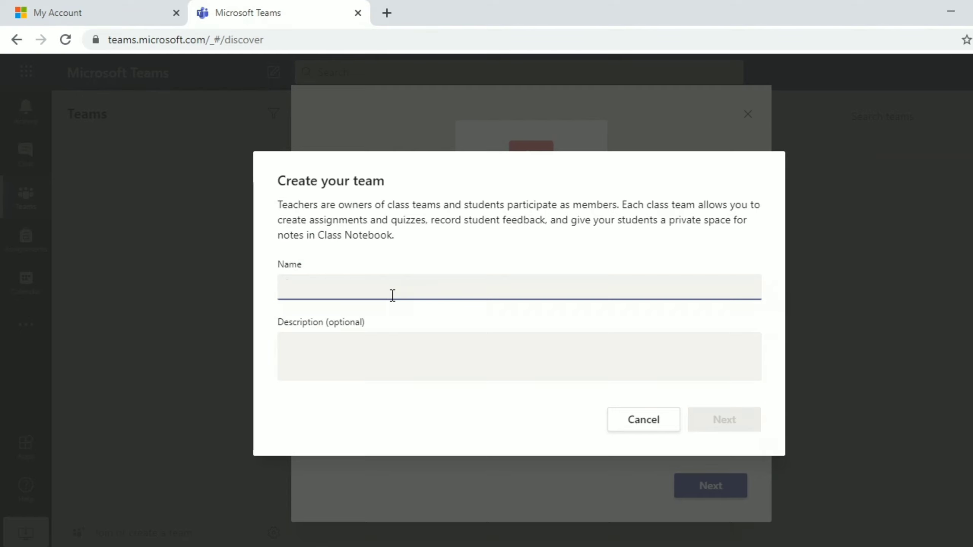
type("PP")
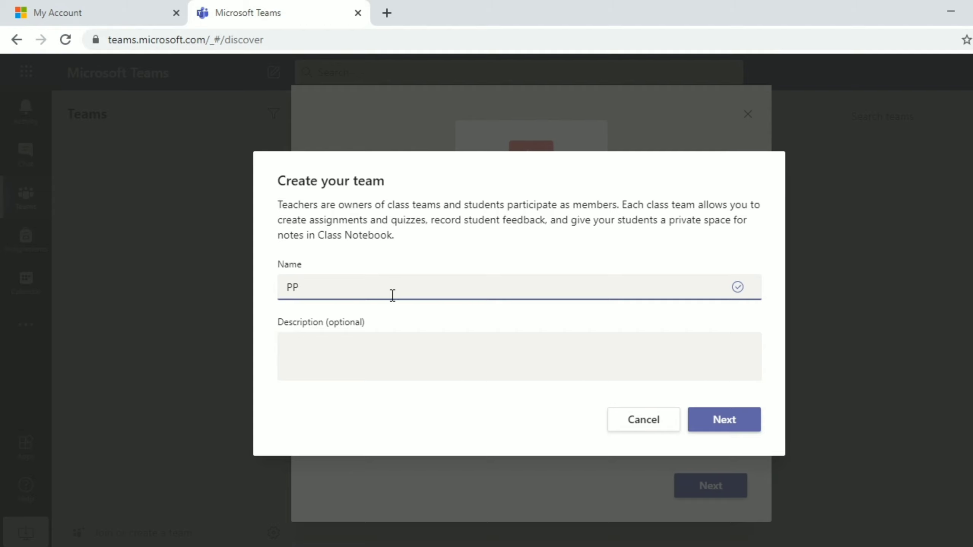
key("BackSpace")
type("Kn")
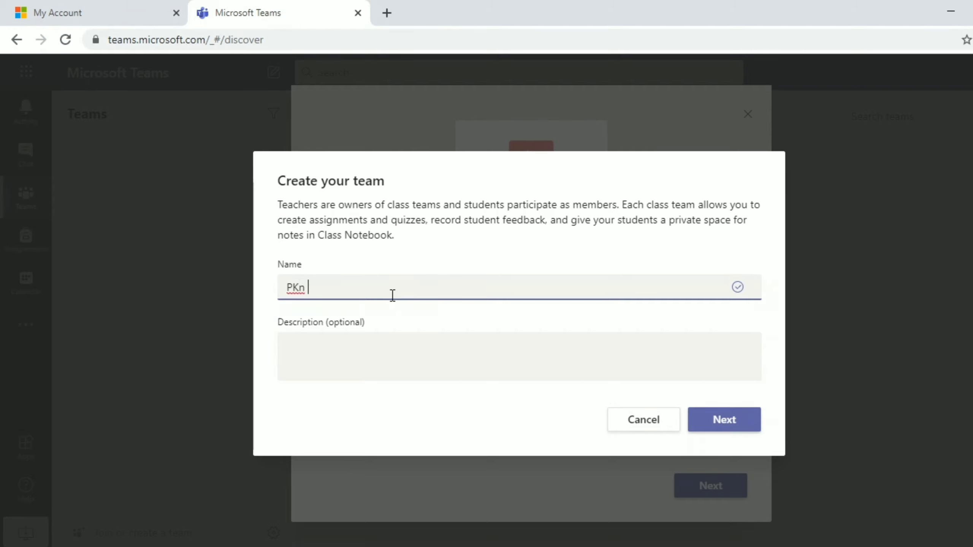
type(" 9D")
Describe the team as "Kelas 9D Matapelajaran Pendidikan Kewarganegaraan" and create it.
left_click(375, 354)
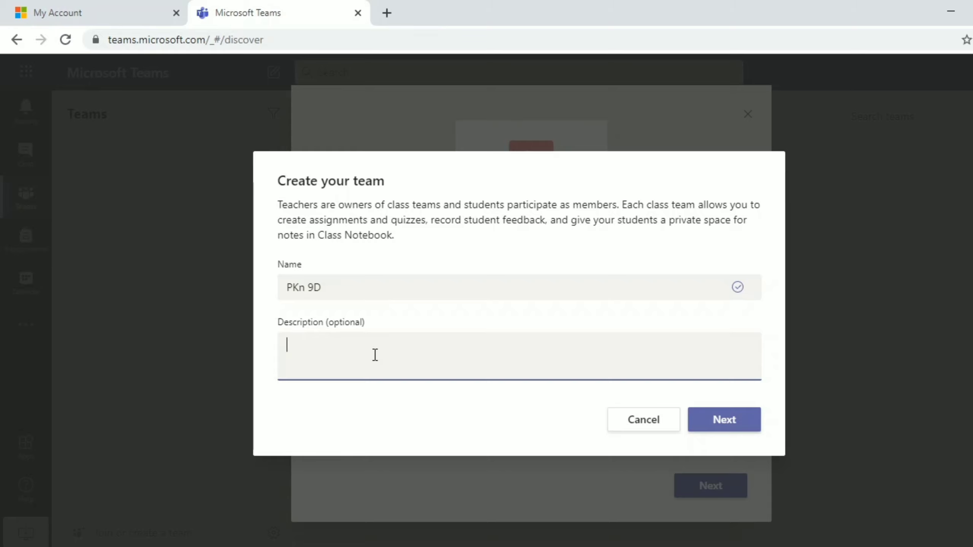
type("Kelas 9D Ma")
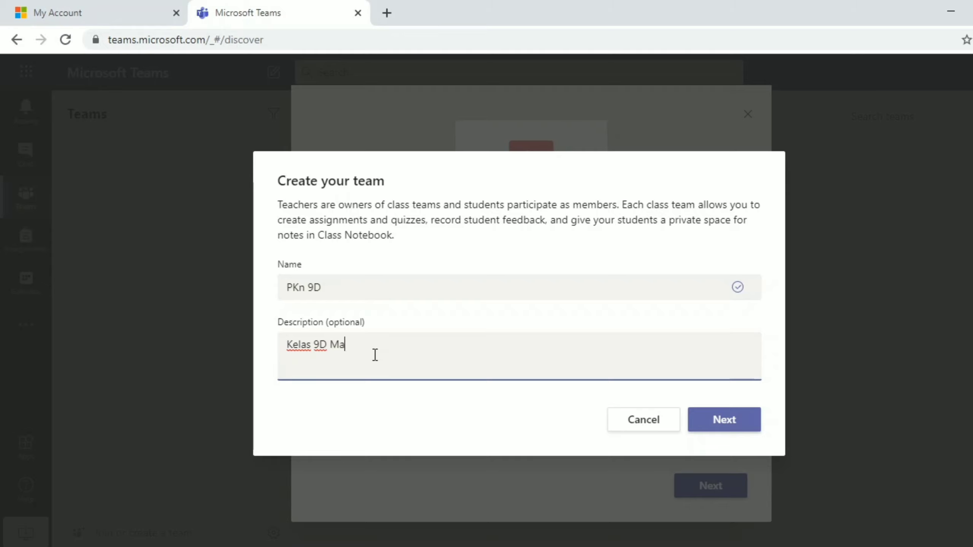
type("tapelajaran Pendidikan Ke")
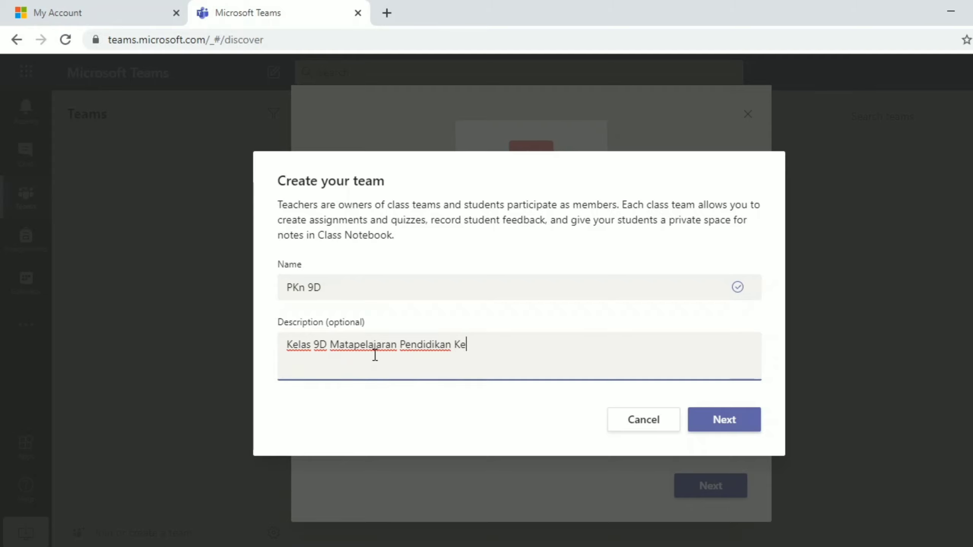
type("warganegaraan")
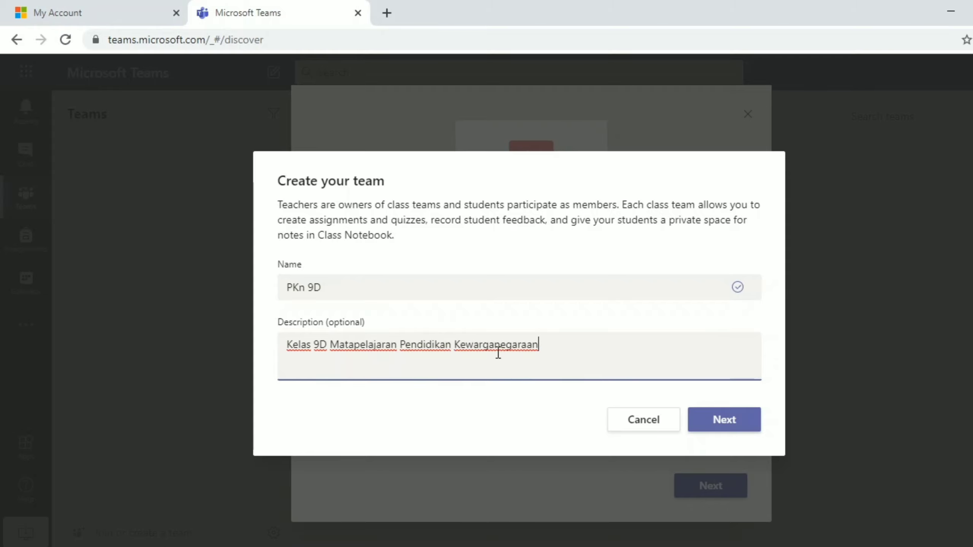
left_click(704, 426)
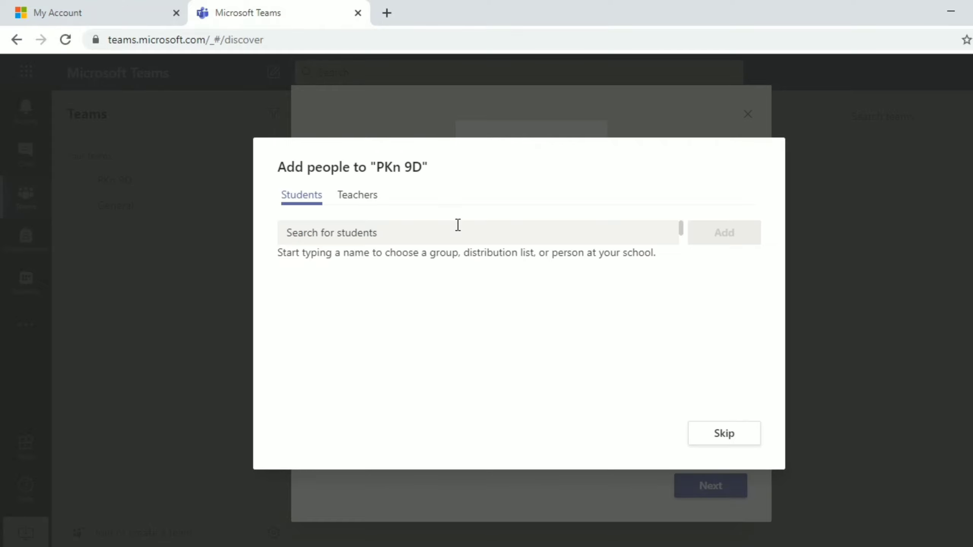
Search the students by first name and select the first Siswa IX D student for the PKn 9D team.
left_click(360, 204)
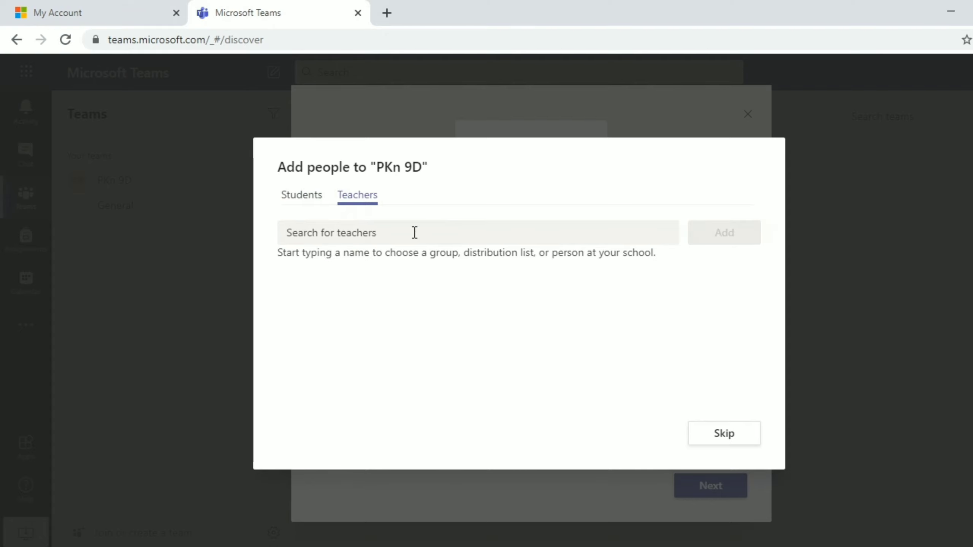
left_click(313, 199)
left_click(429, 236)
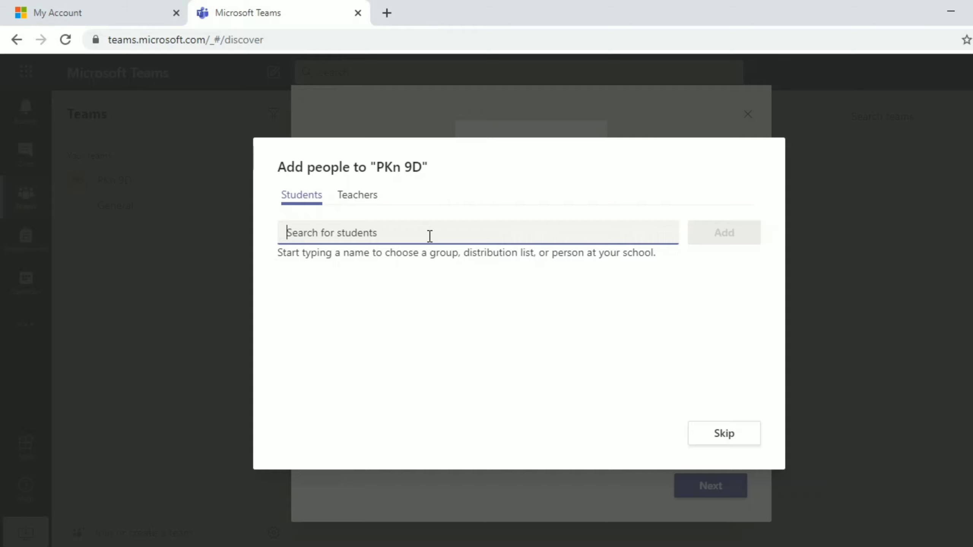
type("Yuna")
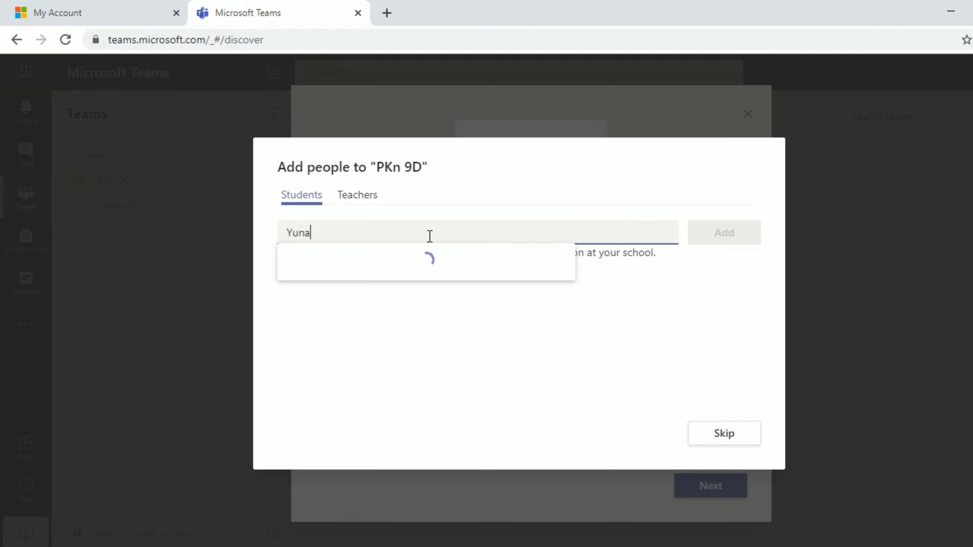
type("nto")
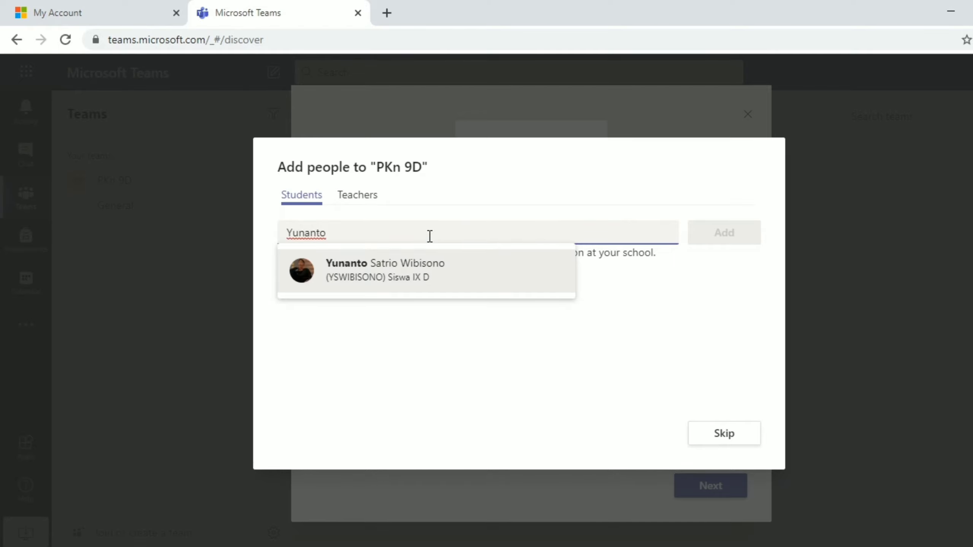
left_click(423, 275)
Search for two more Siswa IX D students by name and put both on the list of people to add.
type("Hanif")
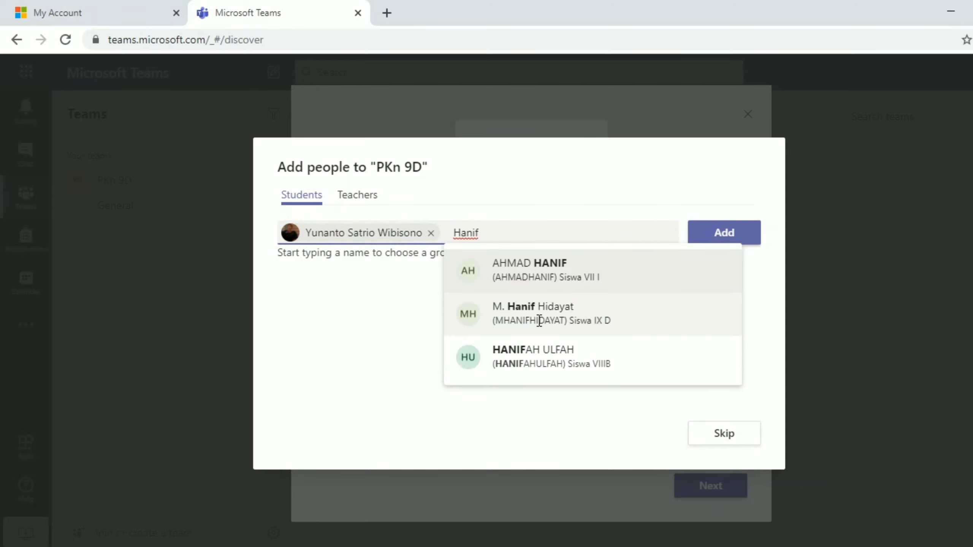
left_click(539, 321)
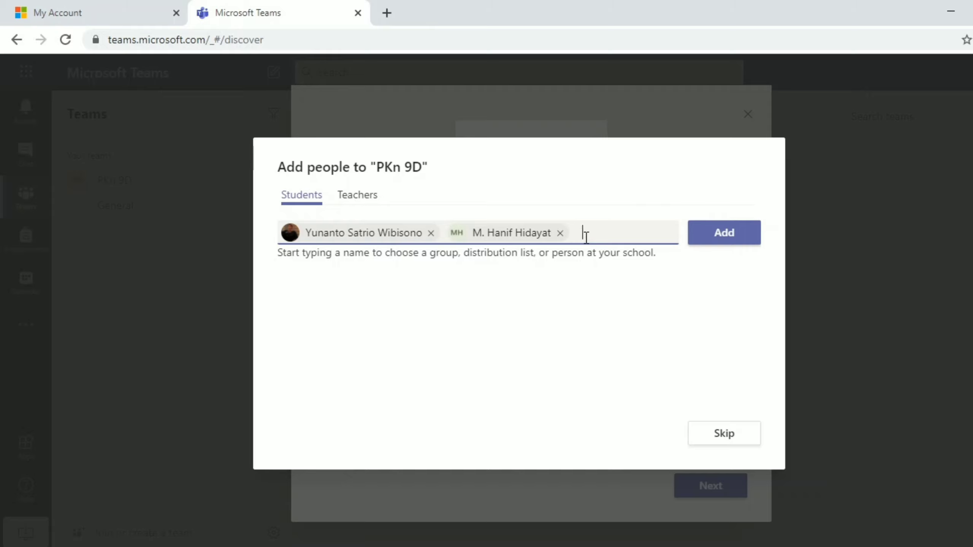
type("Sat")
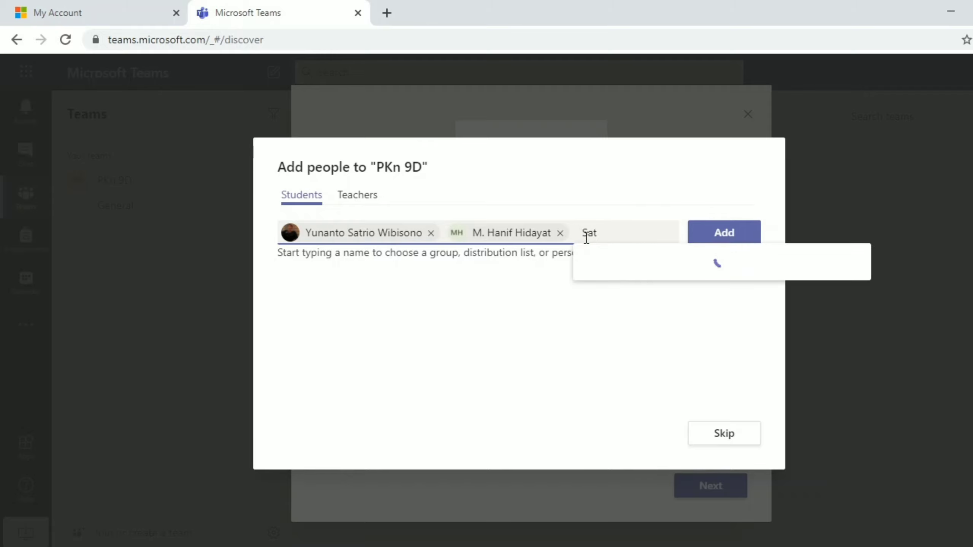
type("ria")
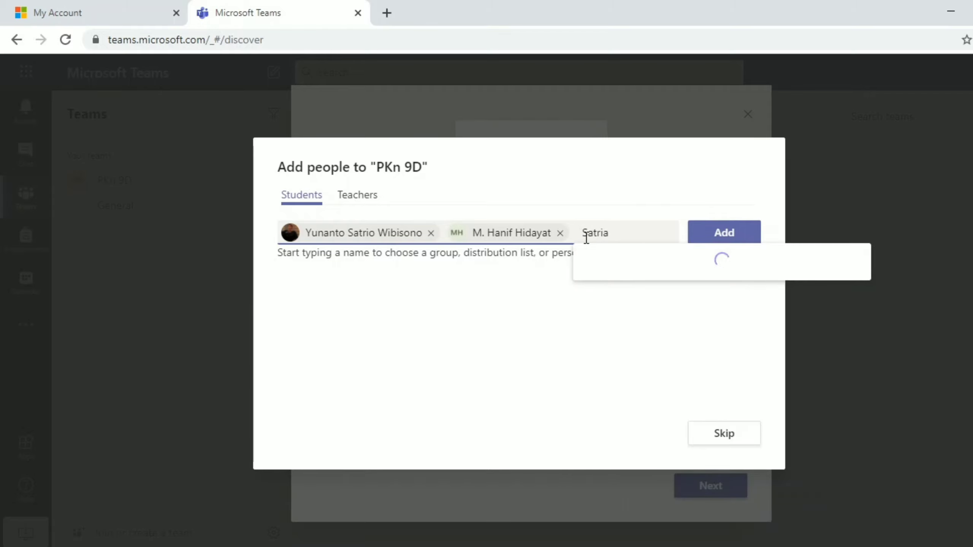
left_click(656, 279)
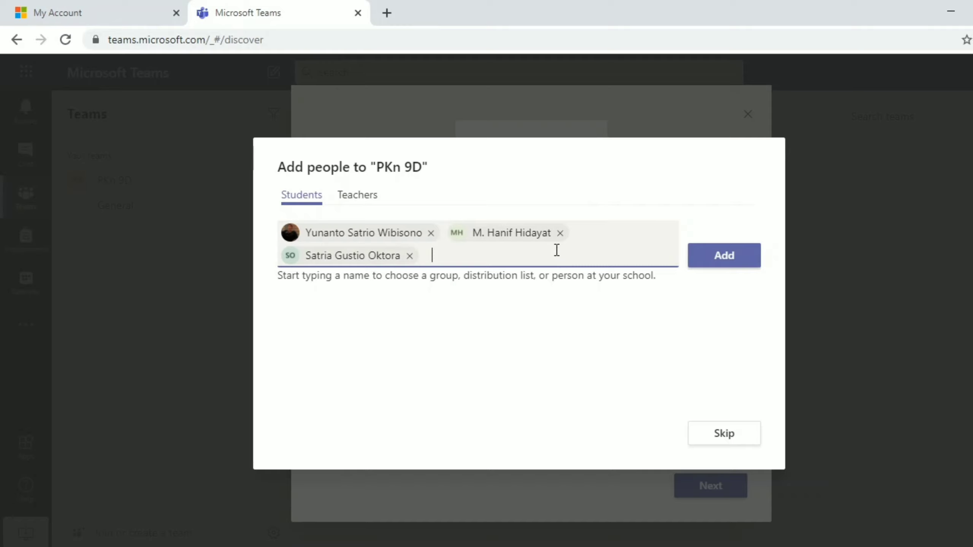
type("IX")
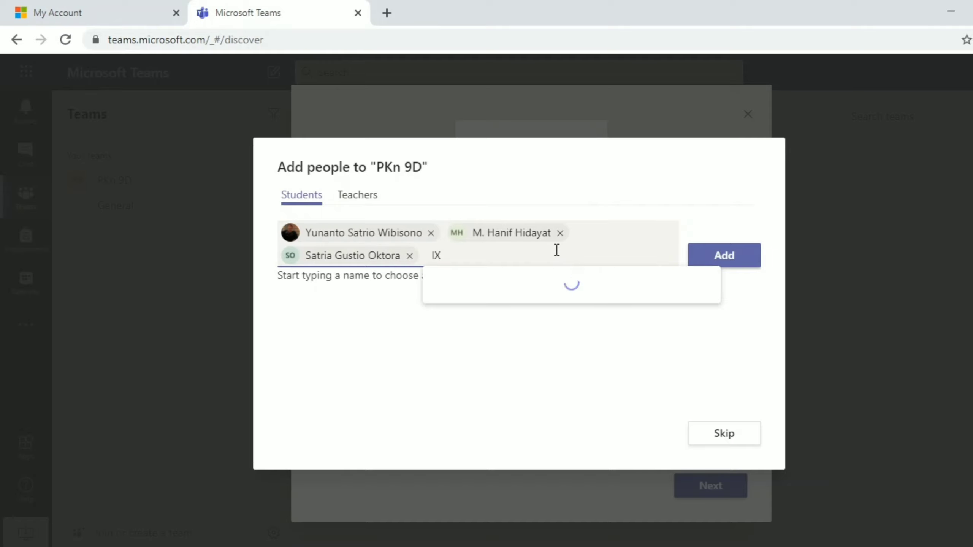
key("BackSpace")
key("BackSpace")
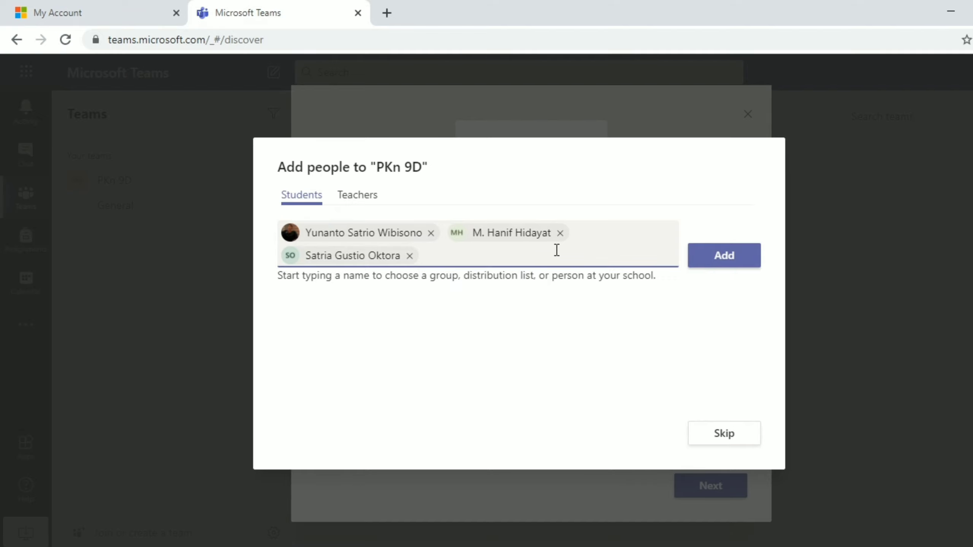
Add the three selected students to the PKn 9D team and finish adding people.
left_click(729, 258)
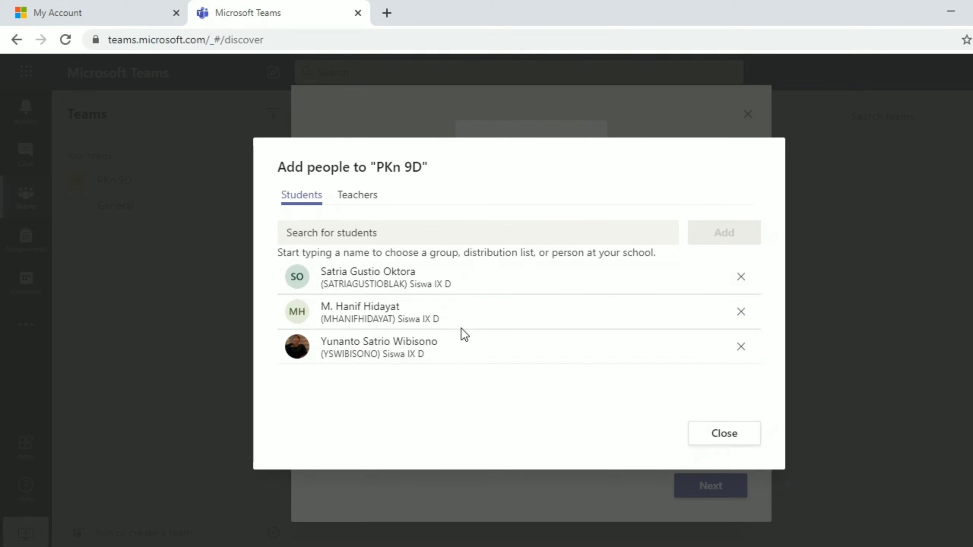
left_click(713, 433)
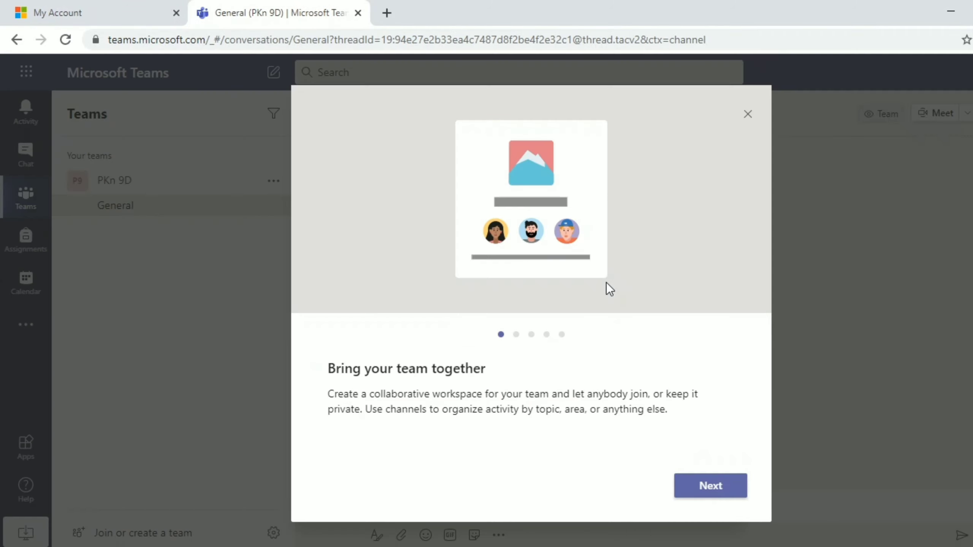
Go through all pages of the welcome tour and finish it without playing the walkthrough video.
left_click(725, 487)
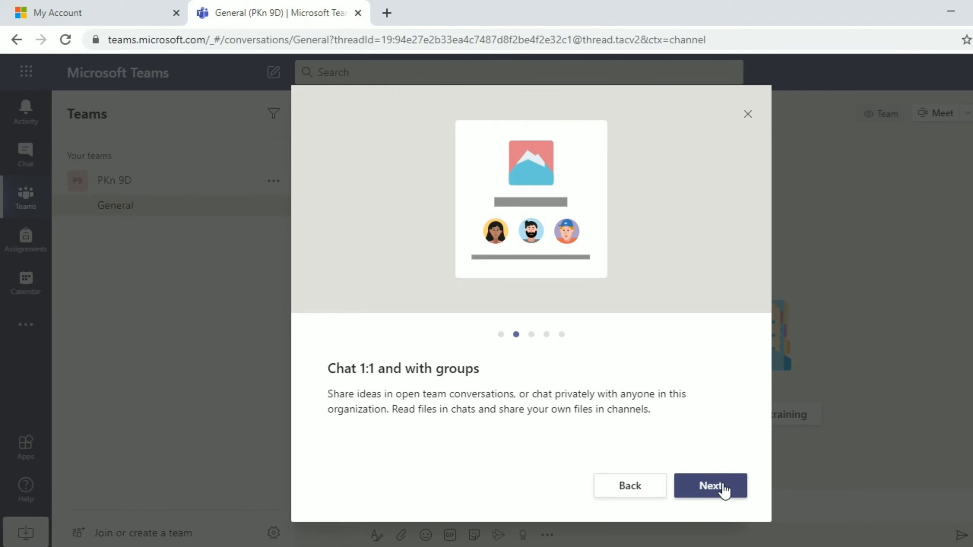
left_click(724, 487)
left_click(723, 487)
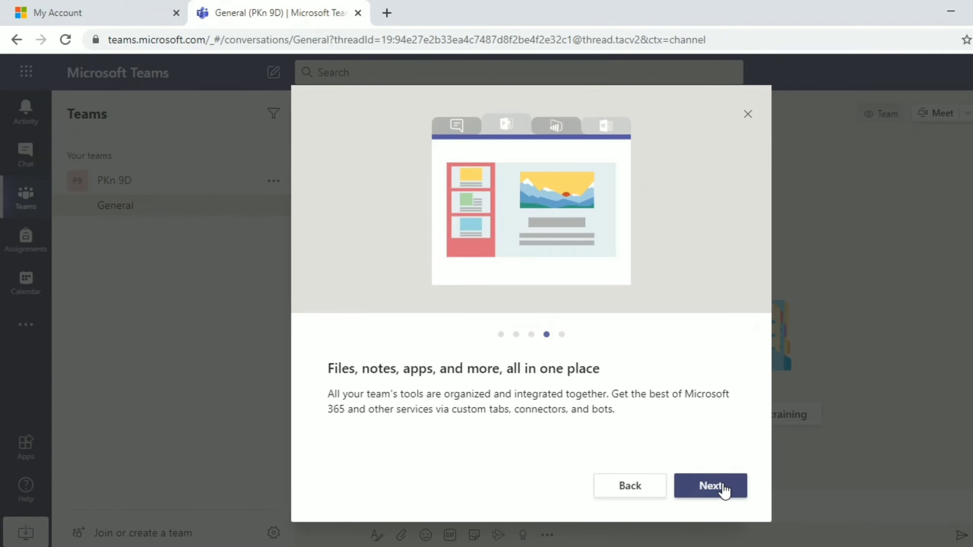
left_click(724, 487)
left_click(724, 487)
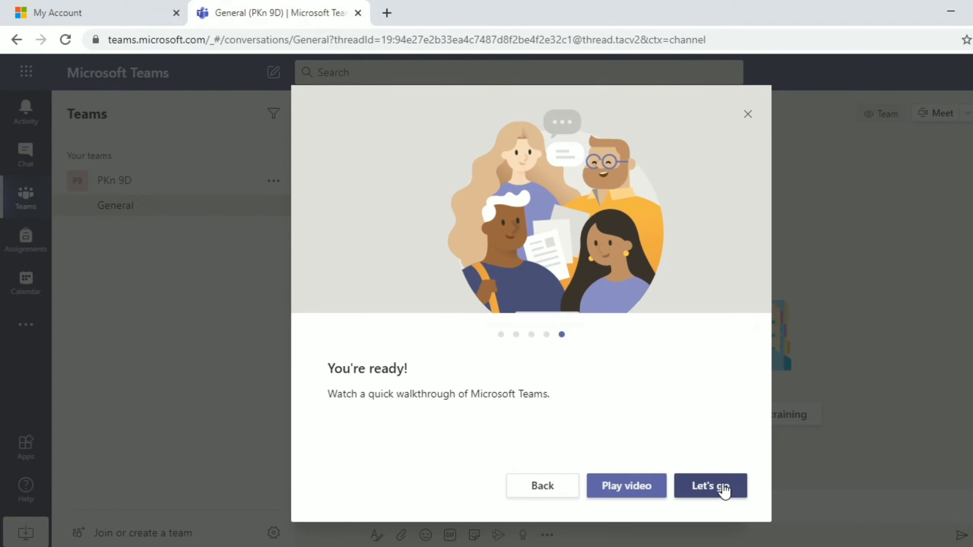
left_click(723, 489)
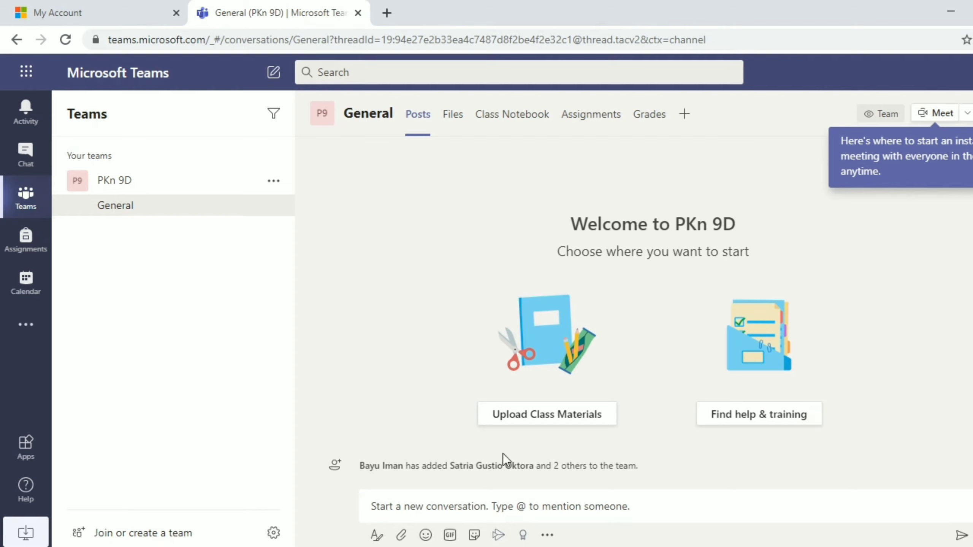
Post "Hallo" followed by a mention of the student with the profile photo in the General channel.
left_click(607, 507)
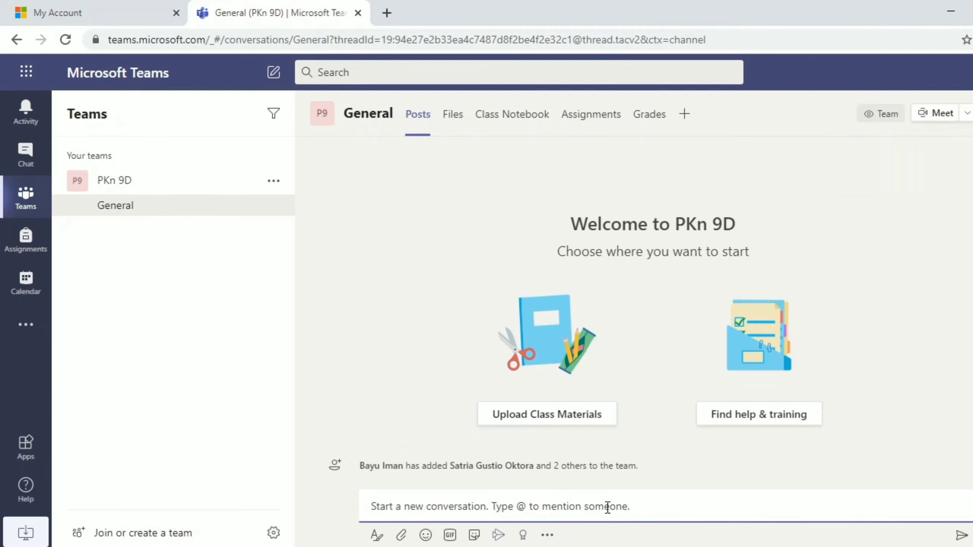
type("Hallo ")
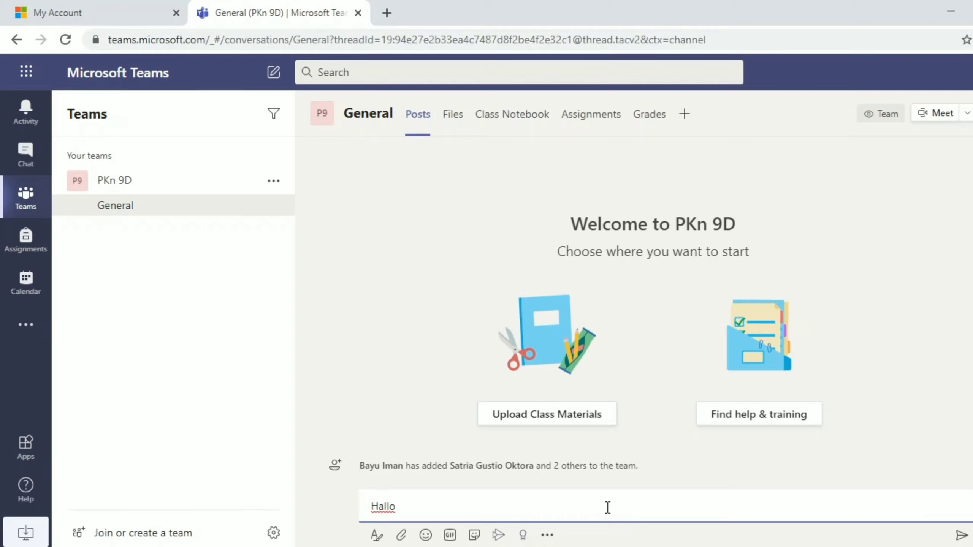
type("@")
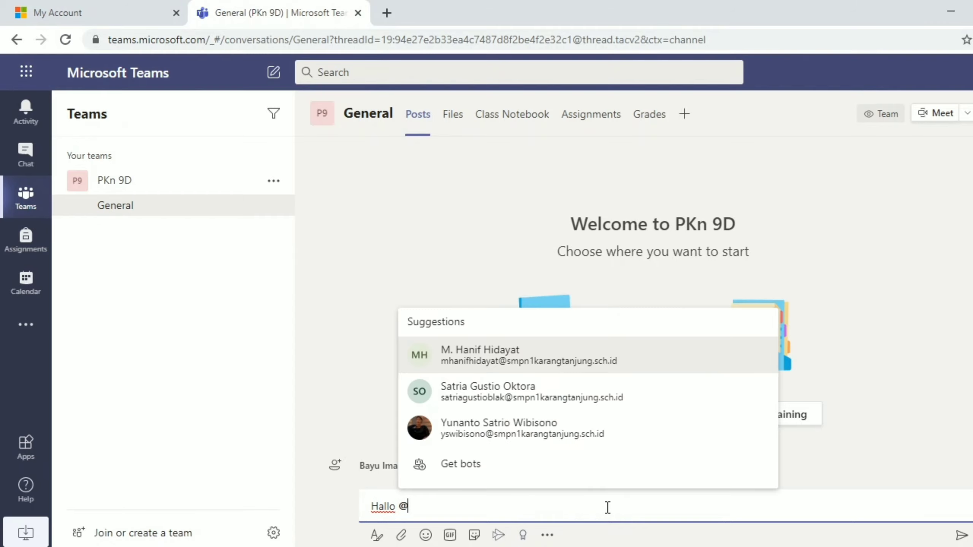
left_click(591, 435)
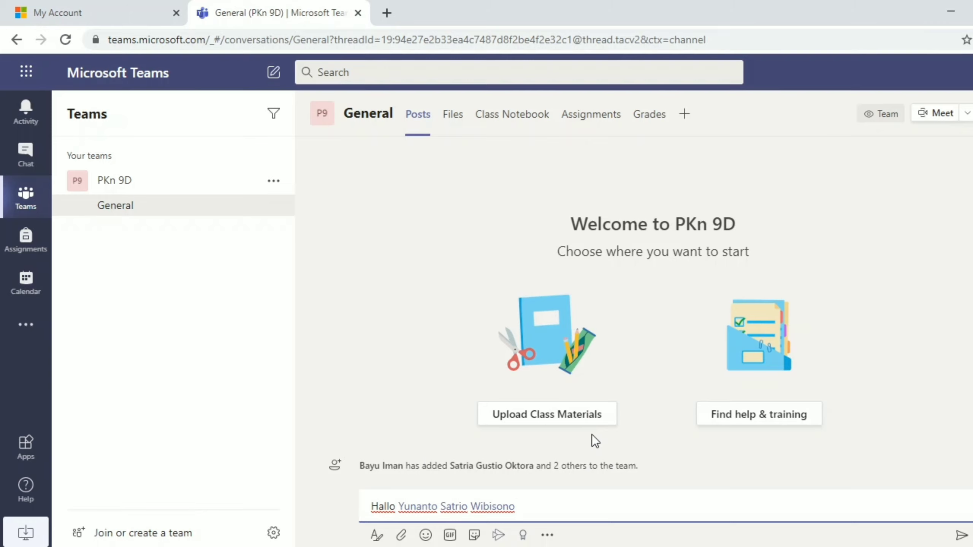
key("Return")
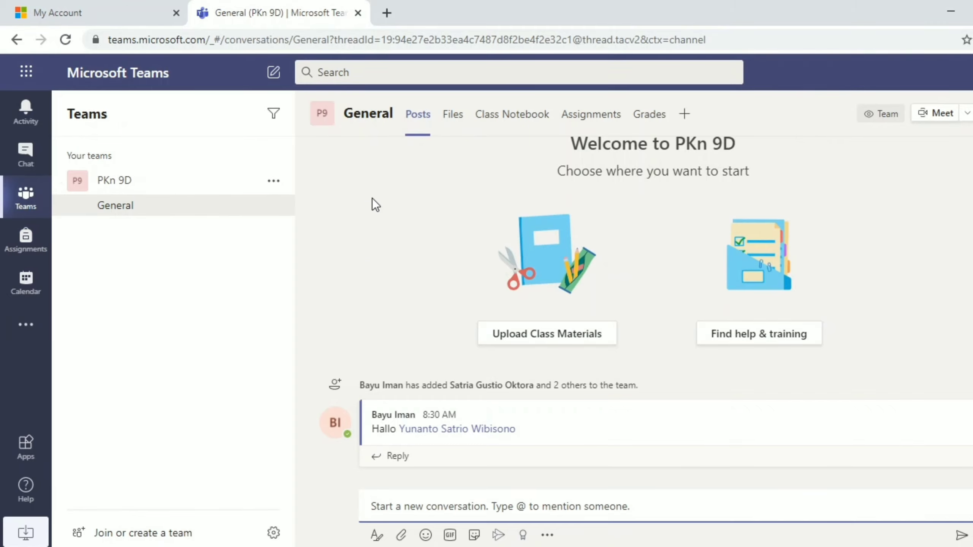
Open Assignments for the PKn 9D class and get past its welcome page.
left_click(43, 239)
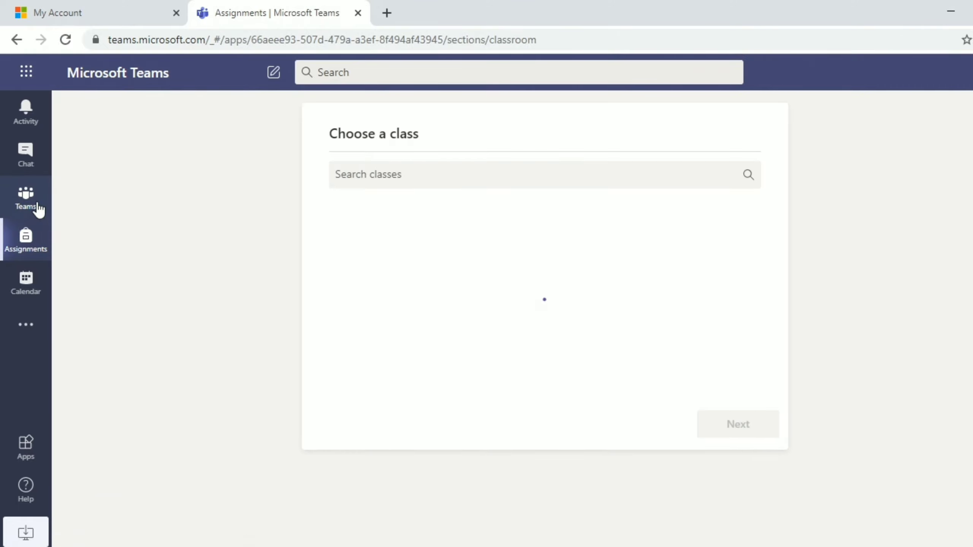
left_click(442, 226)
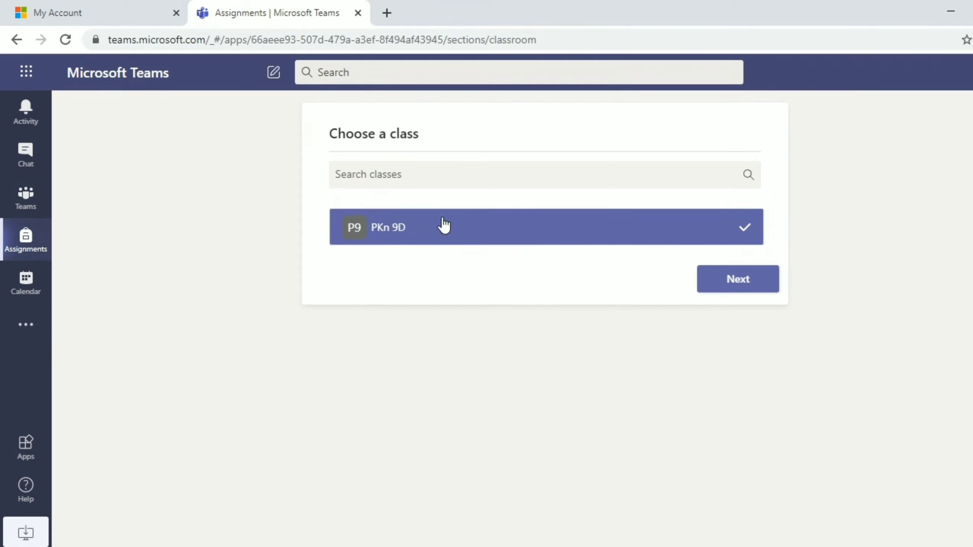
left_click(749, 271)
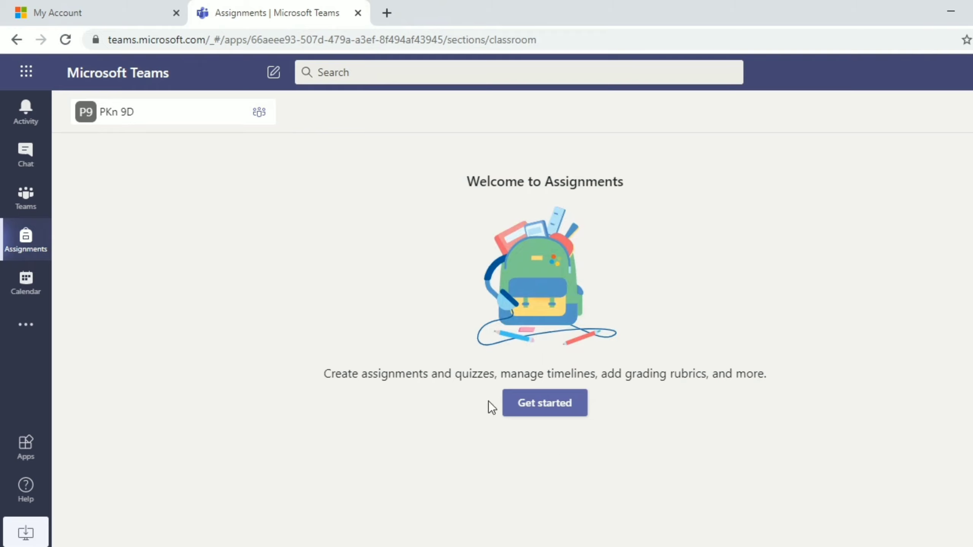
left_click(537, 411)
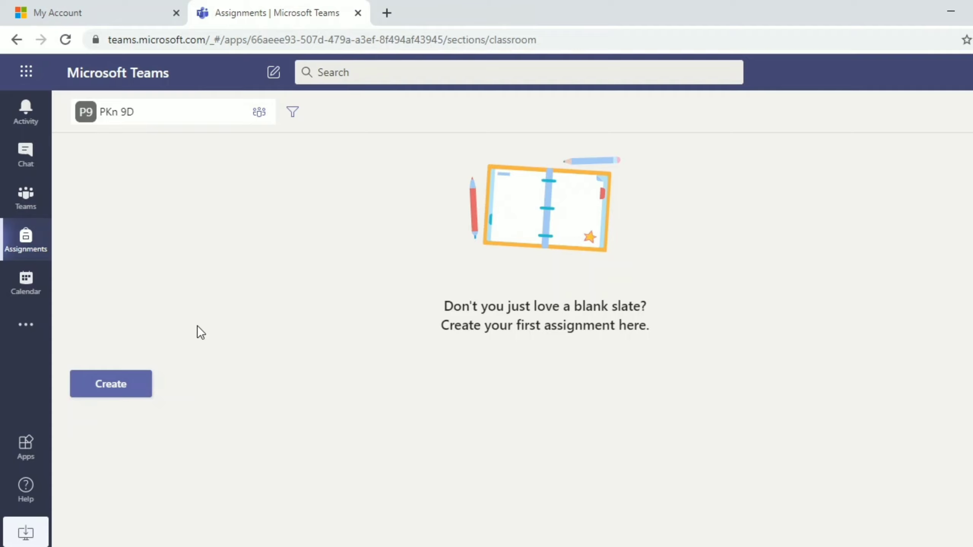
Create a new assignment for PKn 9D and title it "Bab 1".
left_click(104, 394)
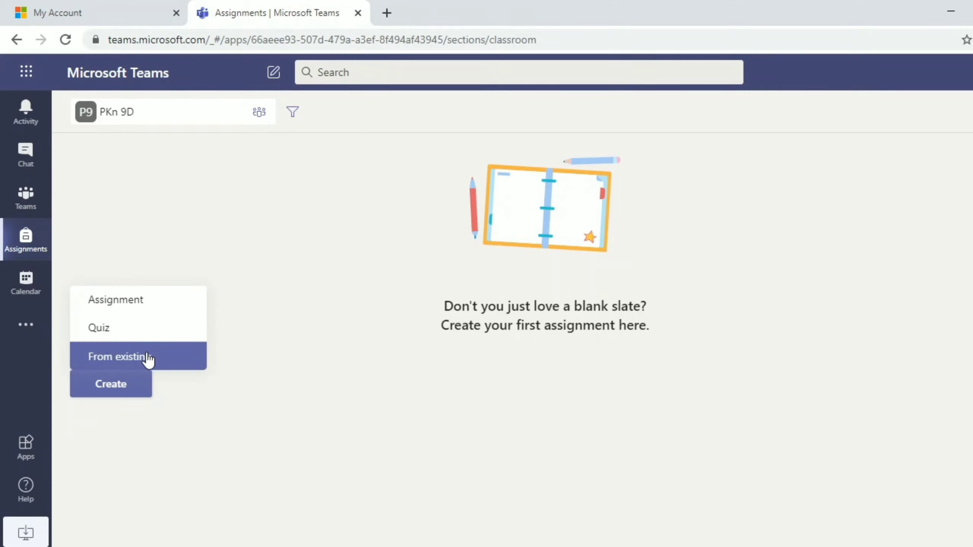
left_click(149, 307)
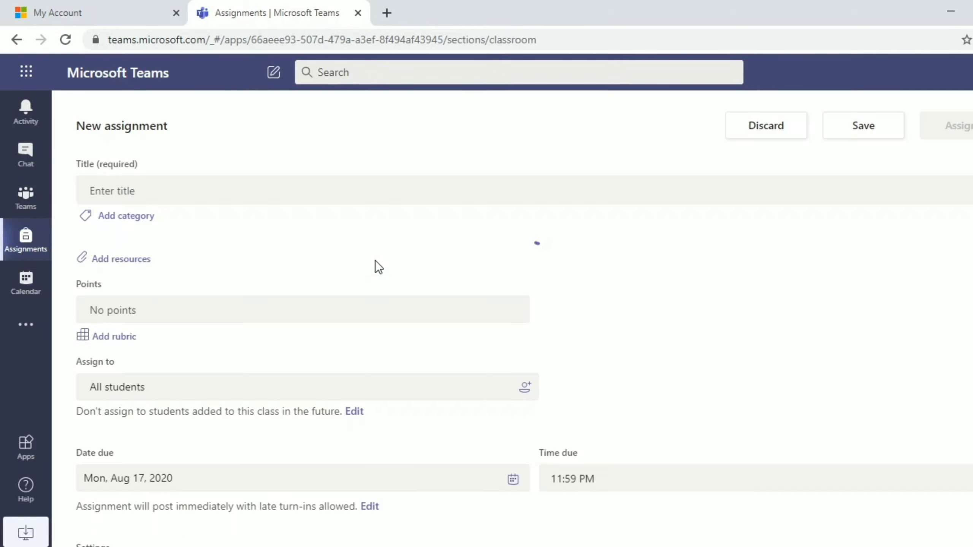
left_click(354, 192)
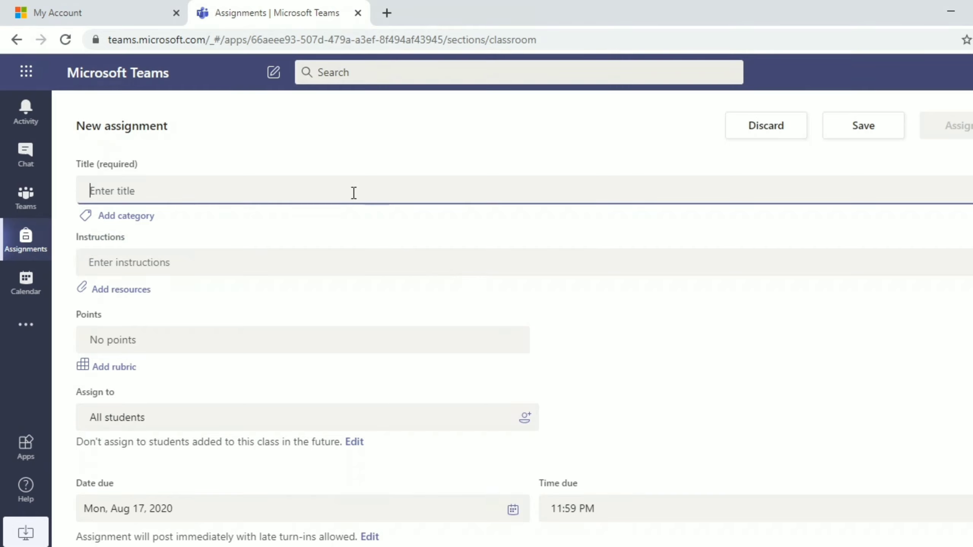
type("1")
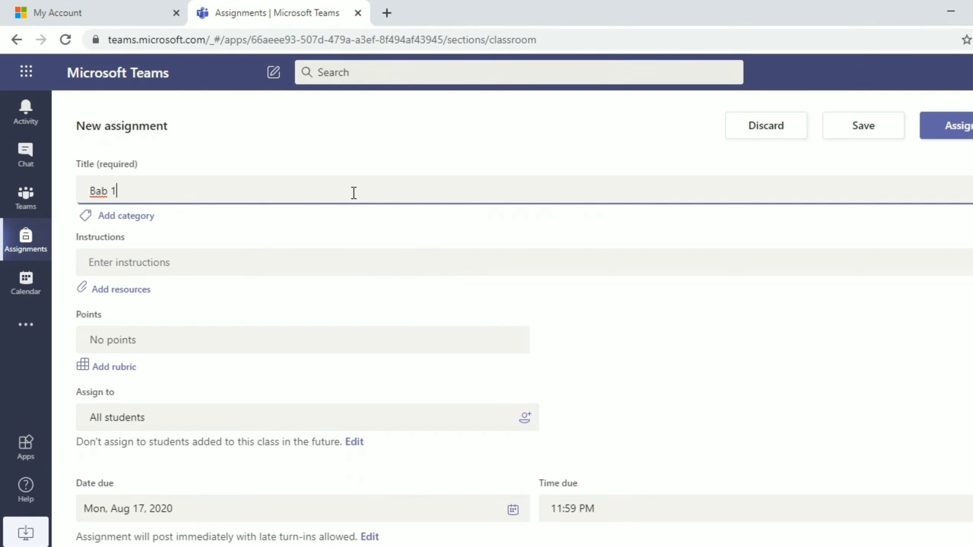
Start a bulleted list in the assignment instructions with "Buka Buku Paket Halaman 4" as the first bullet.
left_click(311, 263)
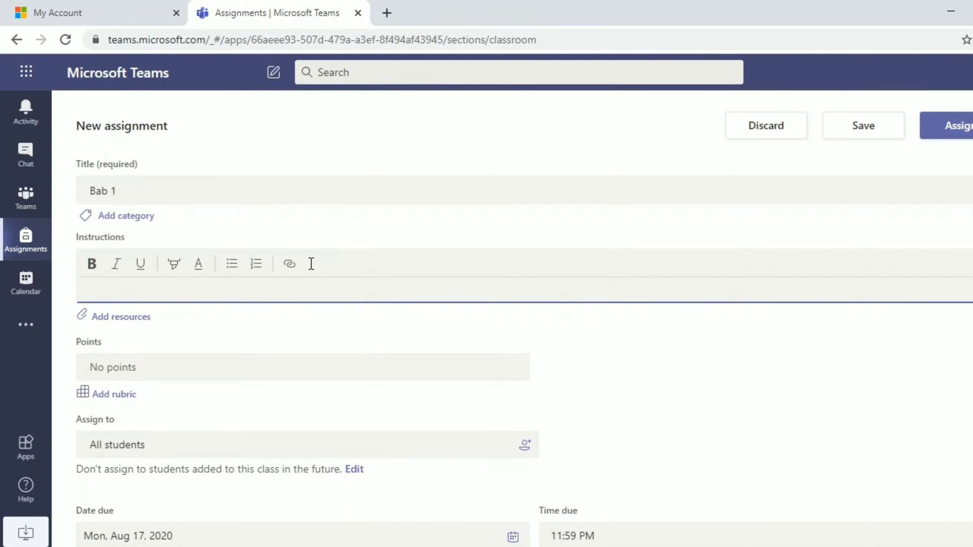
left_click(233, 265)
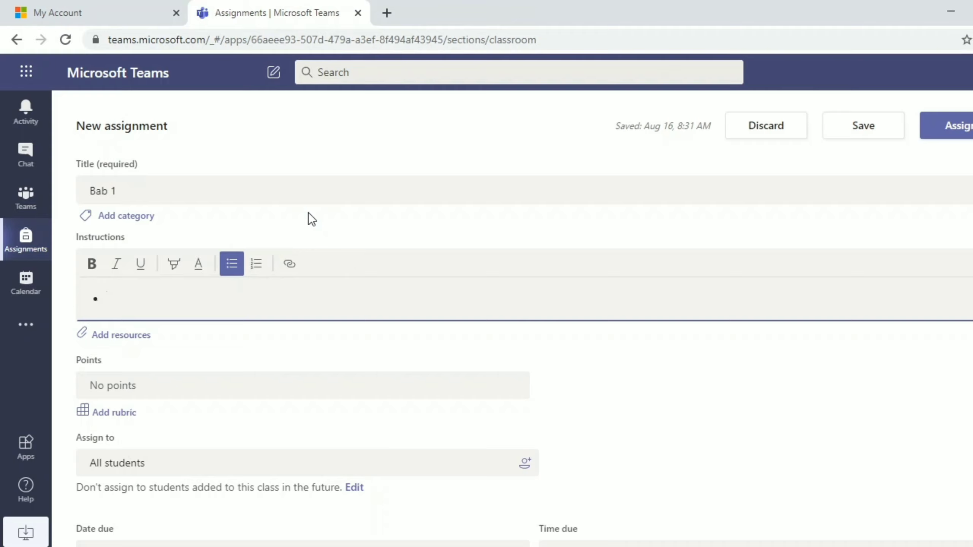
type("Buka Buku Paket ")
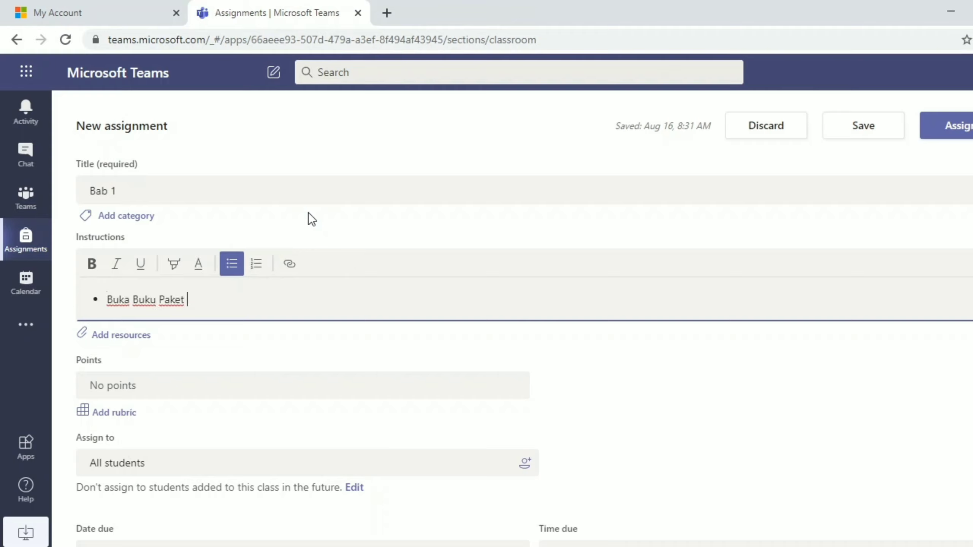
type("Halaman 1")
key("BackSpace")
type("4")
key("Return")
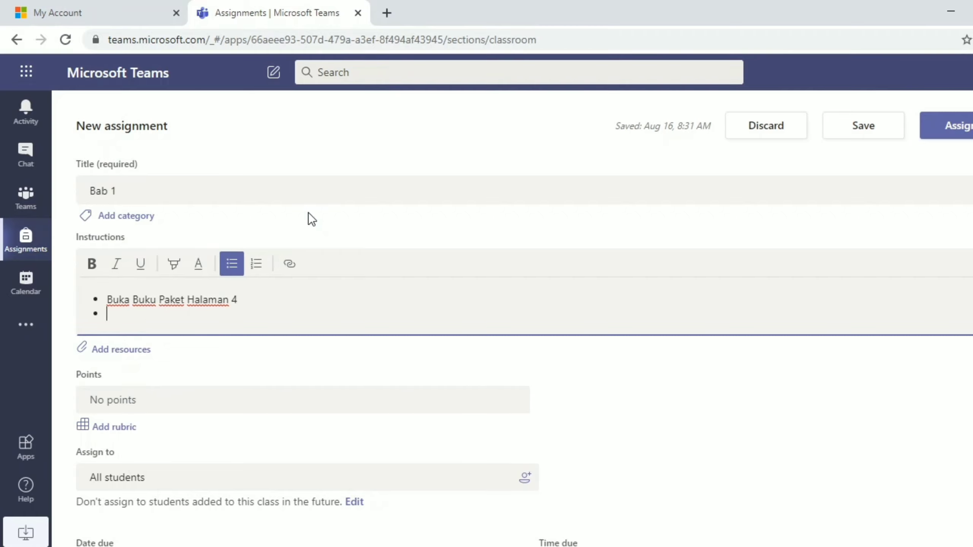
Add the second instruction bullet "Rangkum tentang Demokrasi Indonesia di buku tulismu" and turn on the offered desktop notifications.
type("Rangkum tentang ")
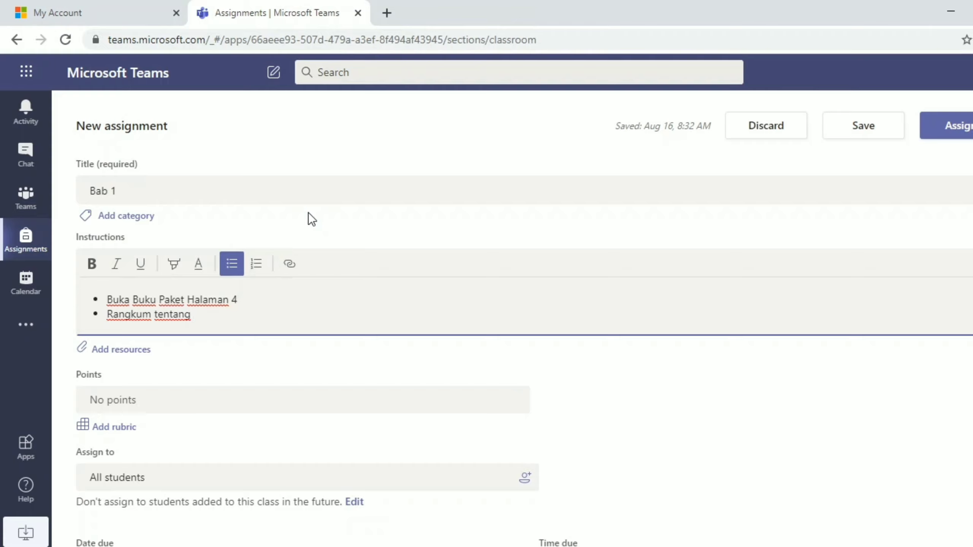
type("Demokrasi I")
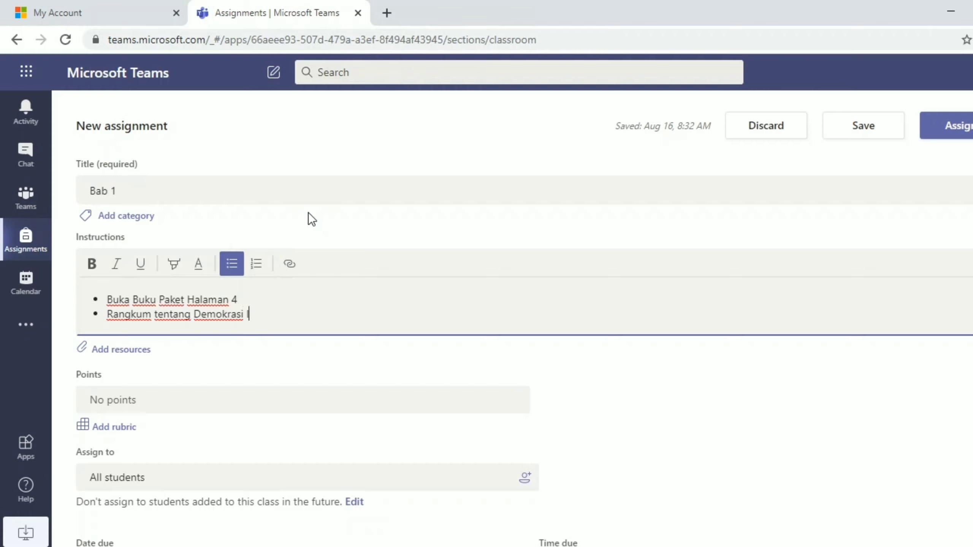
type("ndonesia")
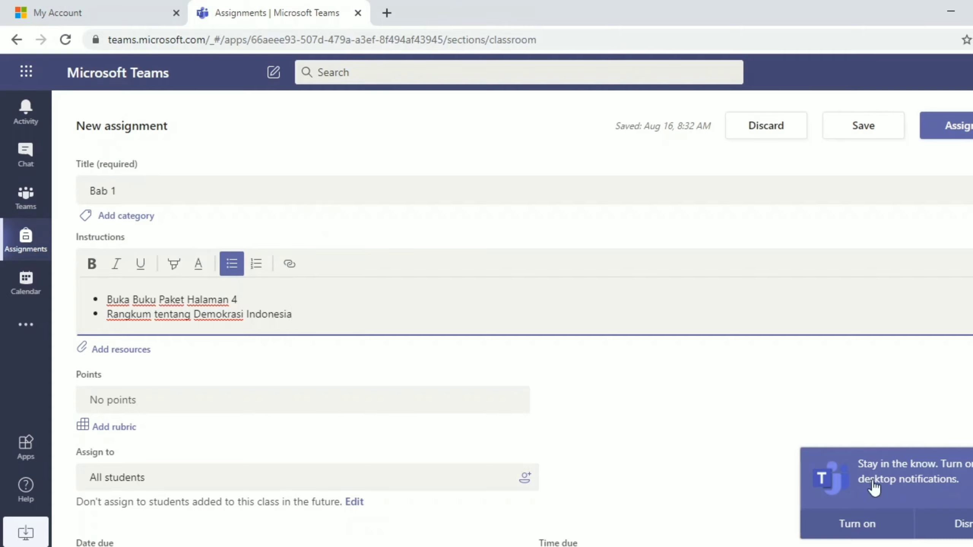
left_click(876, 524)
left_click(318, 278)
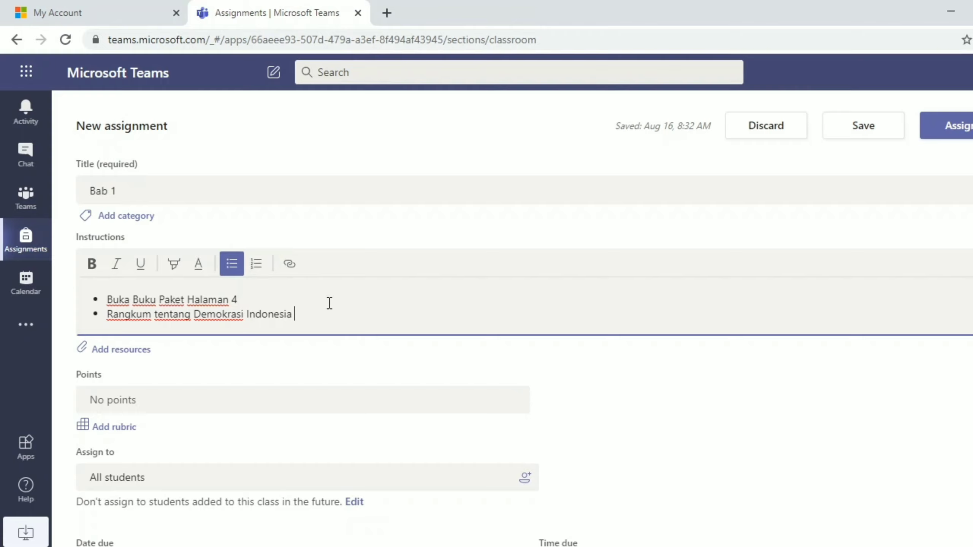
type("di buku tulismu")
key("Return")
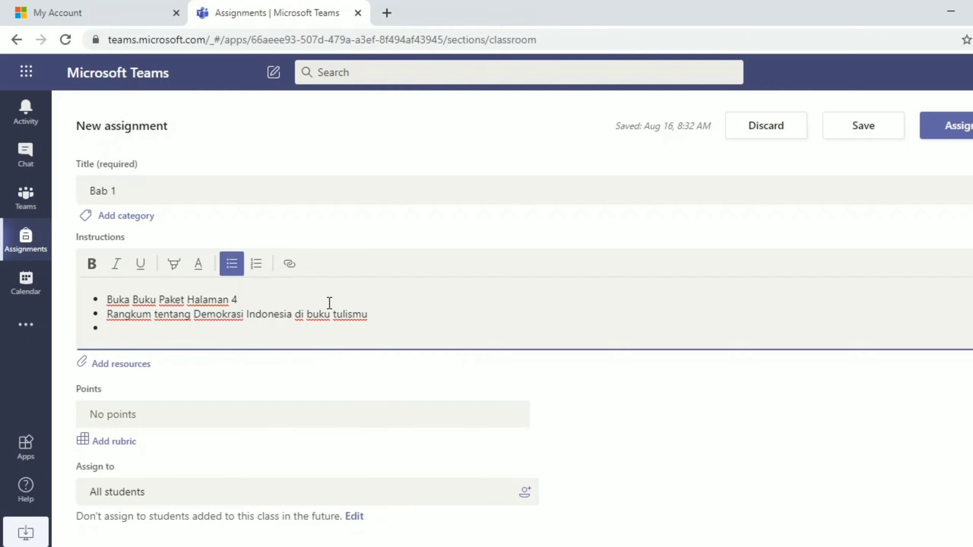
Add "lalu fotokan hasilnya dan kirimkan kesini." as the third and last instruction bullet.
type("lalu fotokan hasil")
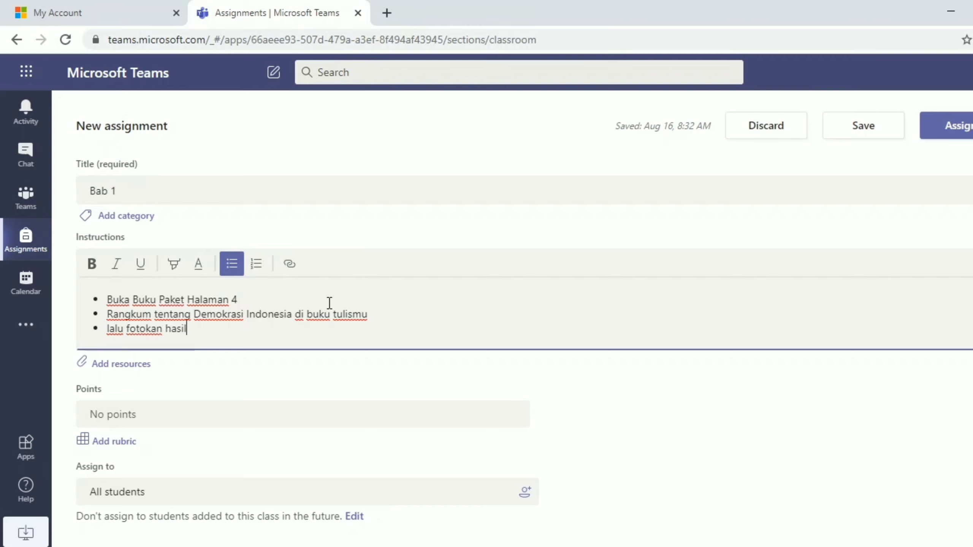
type("nya dan u")
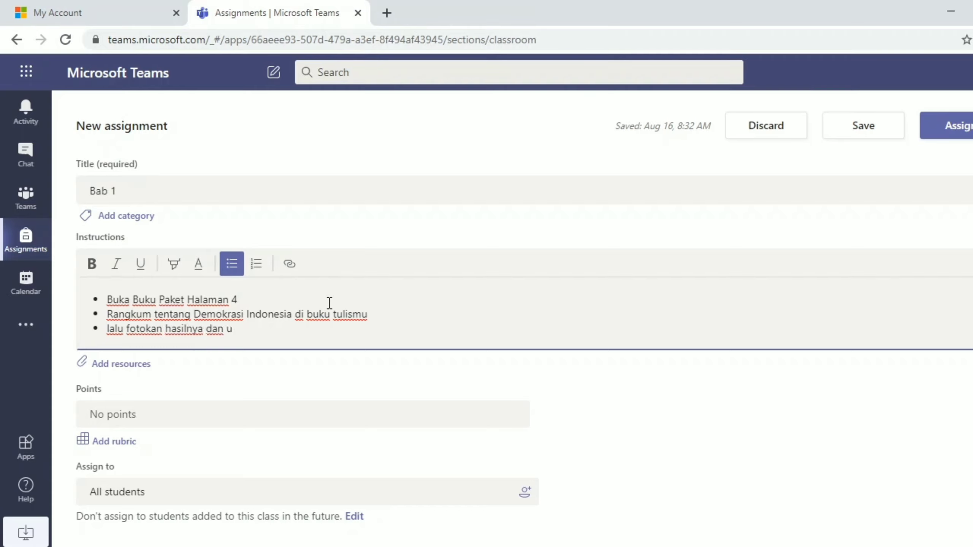
key("BackSpace")
type("kirimkan kesini.")
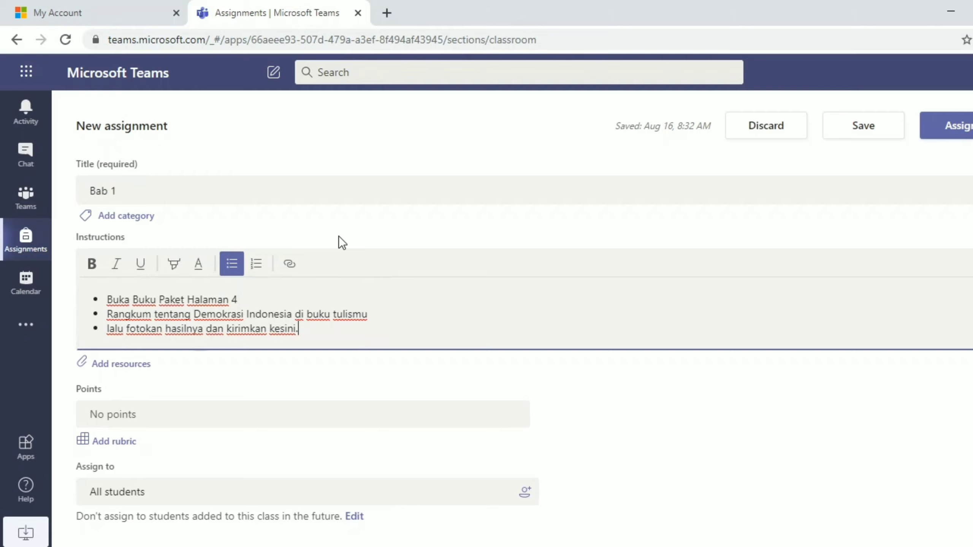
key("Return")
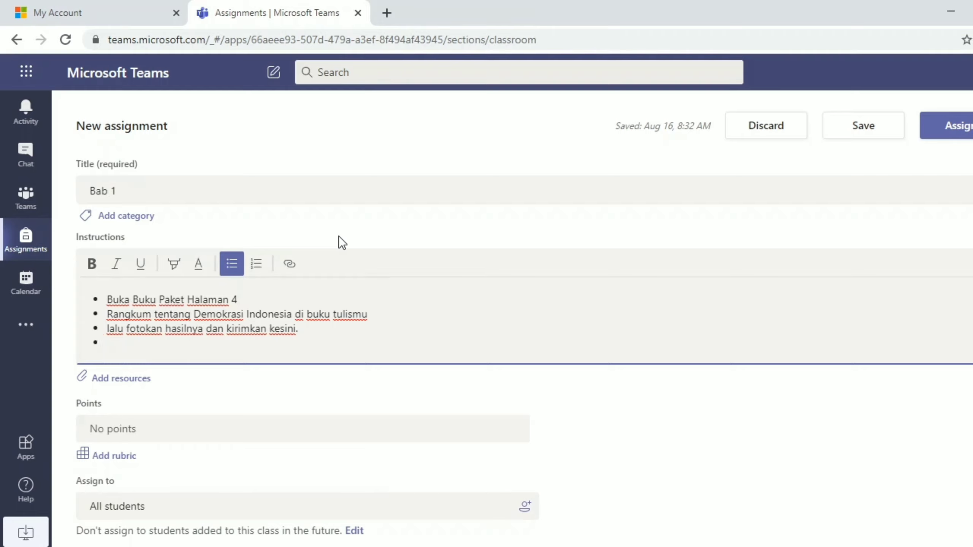
key("BackSpace")
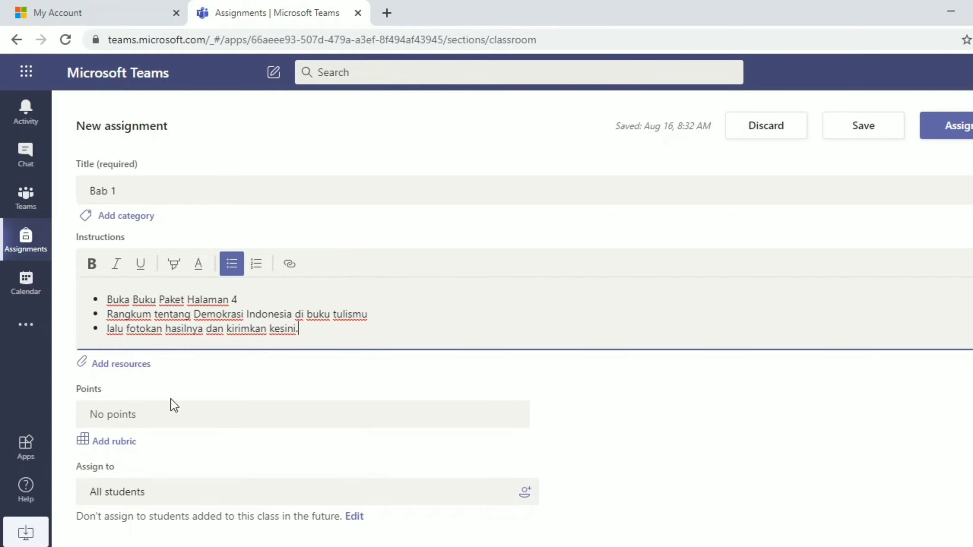
left_click(175, 410)
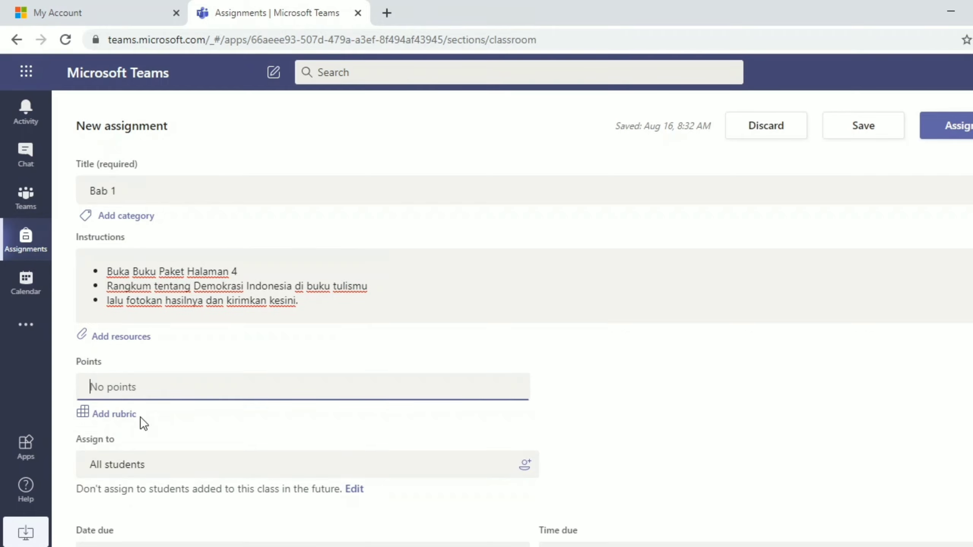
left_click(125, 418)
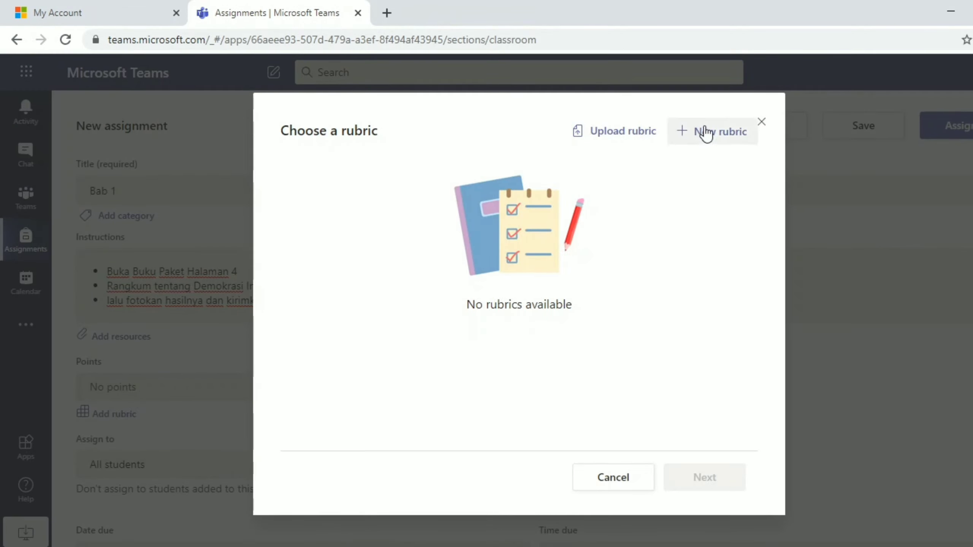
left_click(761, 125)
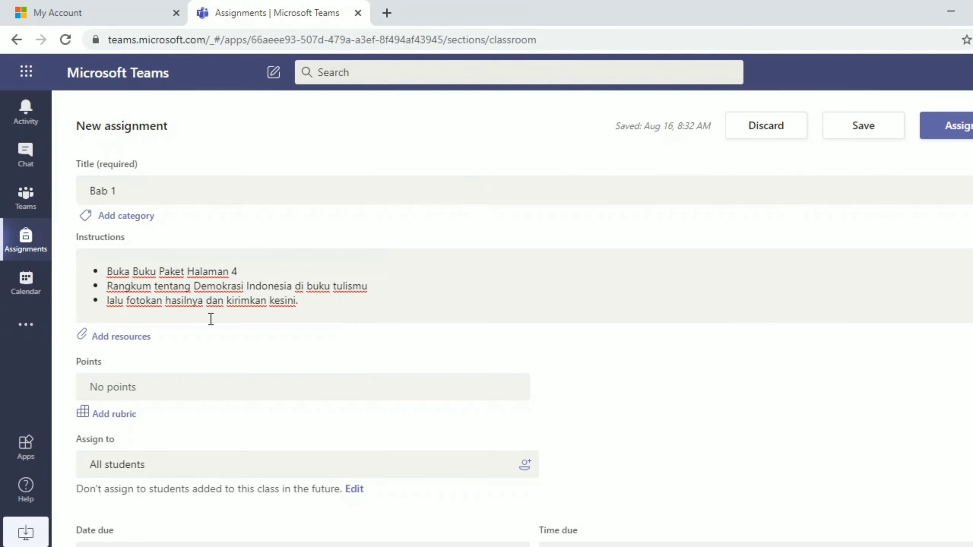
Set the assignment's points to 100.
left_click(115, 391)
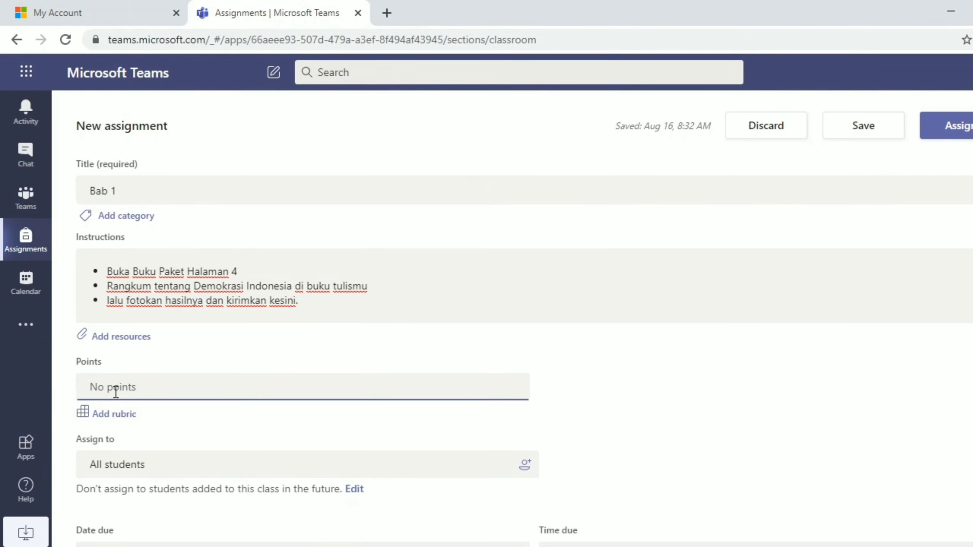
type("100")
left_click(638, 403)
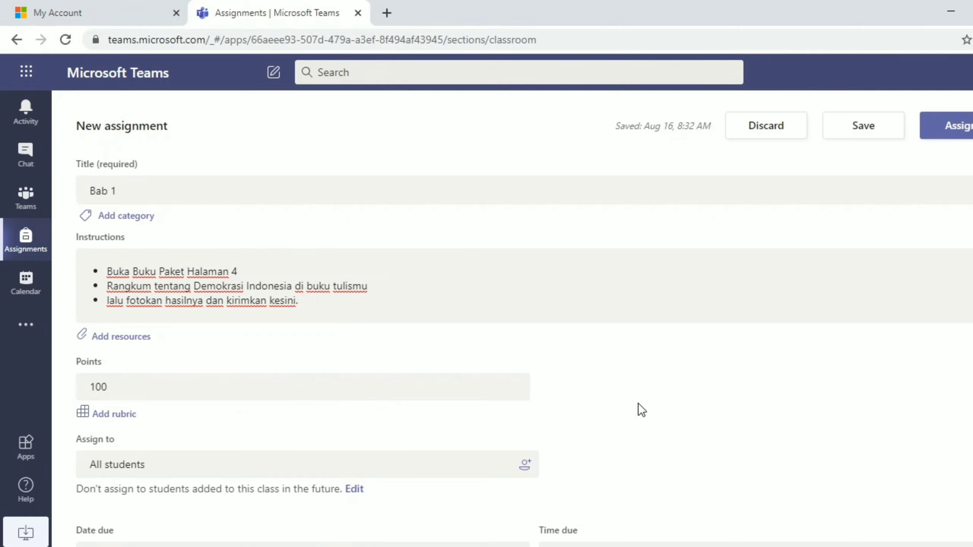
Keep the assignment for all students and set it to be assigned to all students added to this class in the future.
left_click(294, 474)
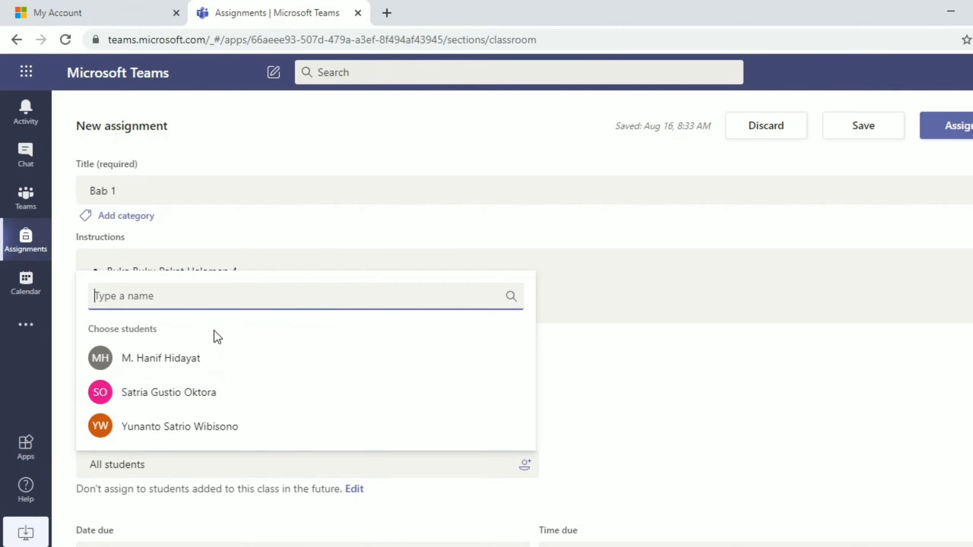
left_click(605, 406)
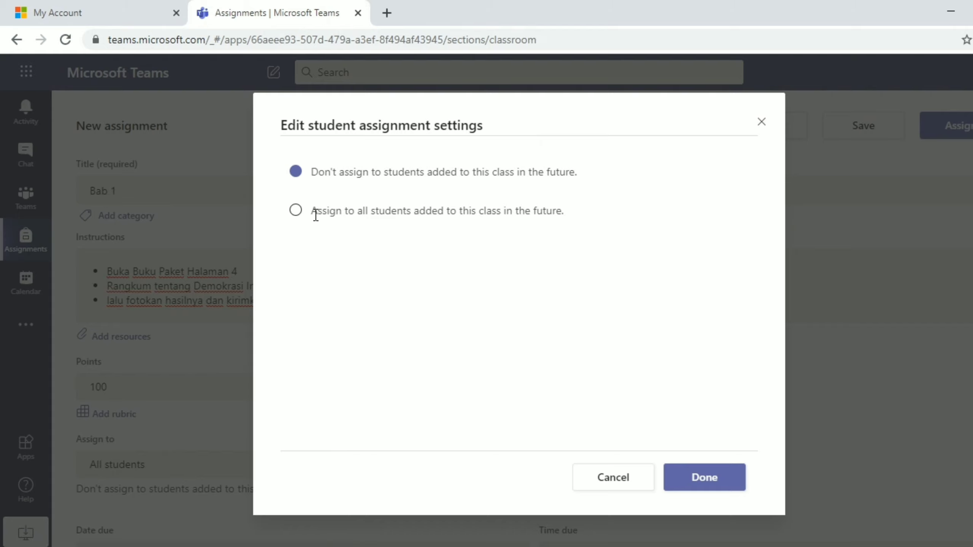
left_click(295, 214)
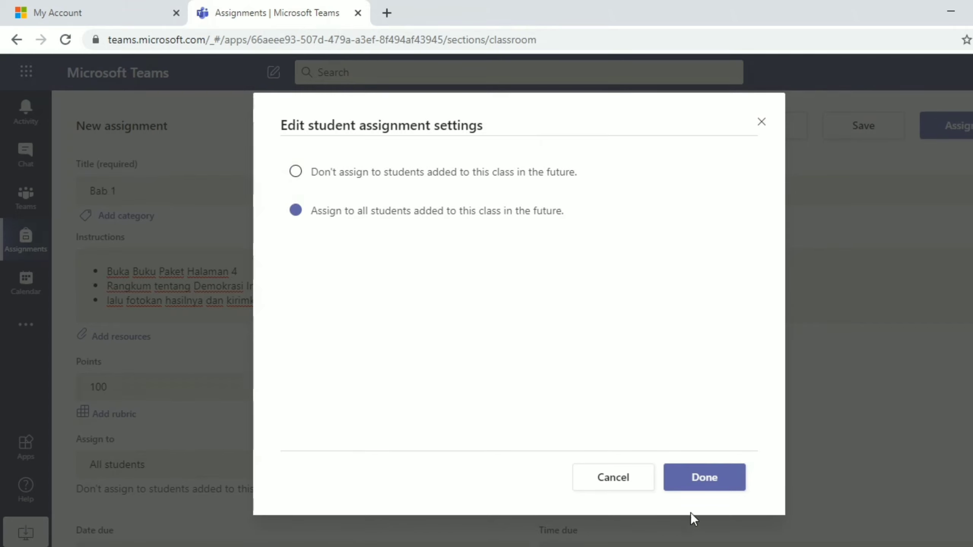
left_click(723, 478)
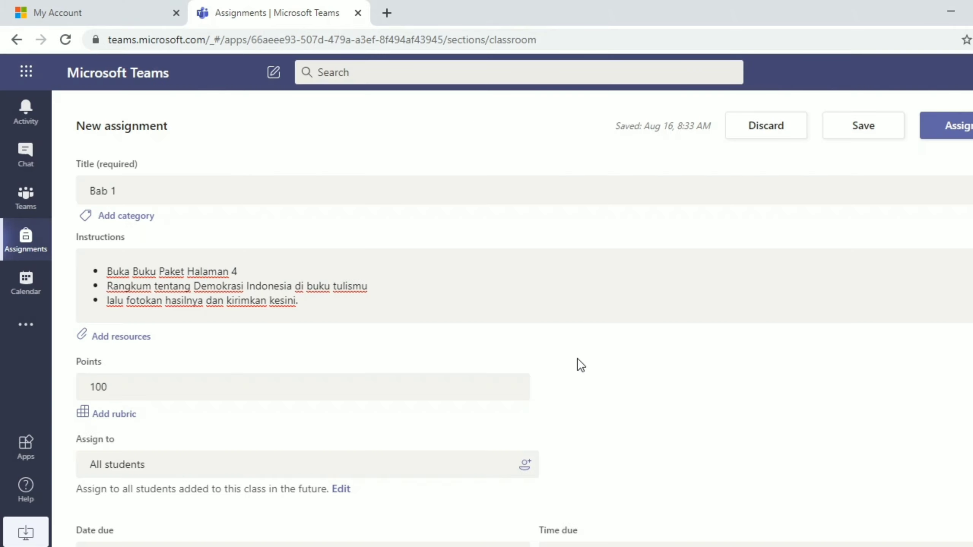
Set the assignment's due date to Monday, August 24, 2020.
scroll(227, 308, "down", 5)
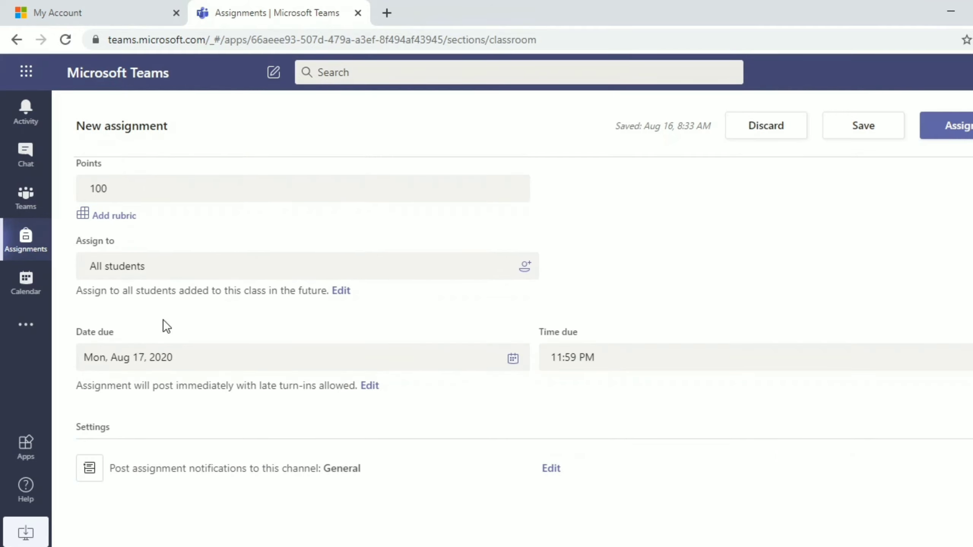
left_click(117, 363)
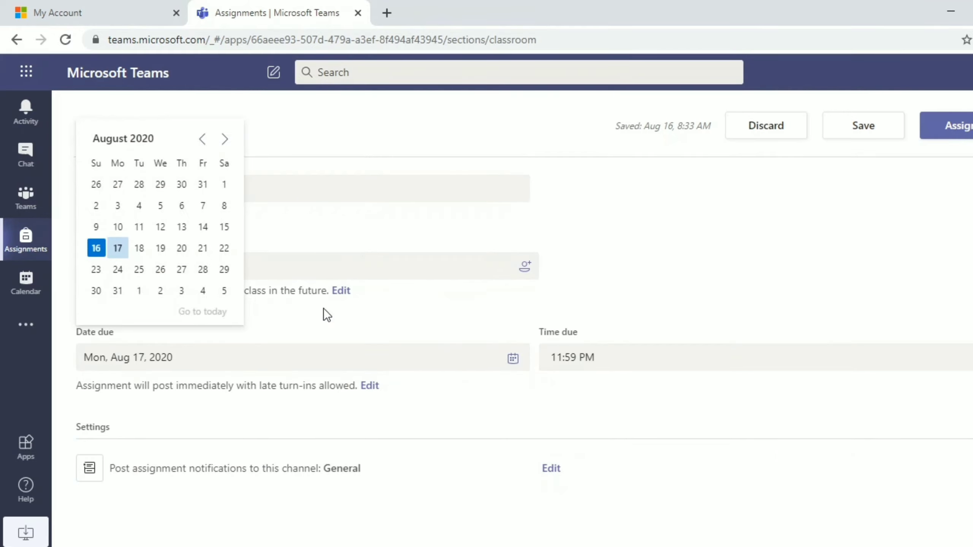
left_click(224, 139)
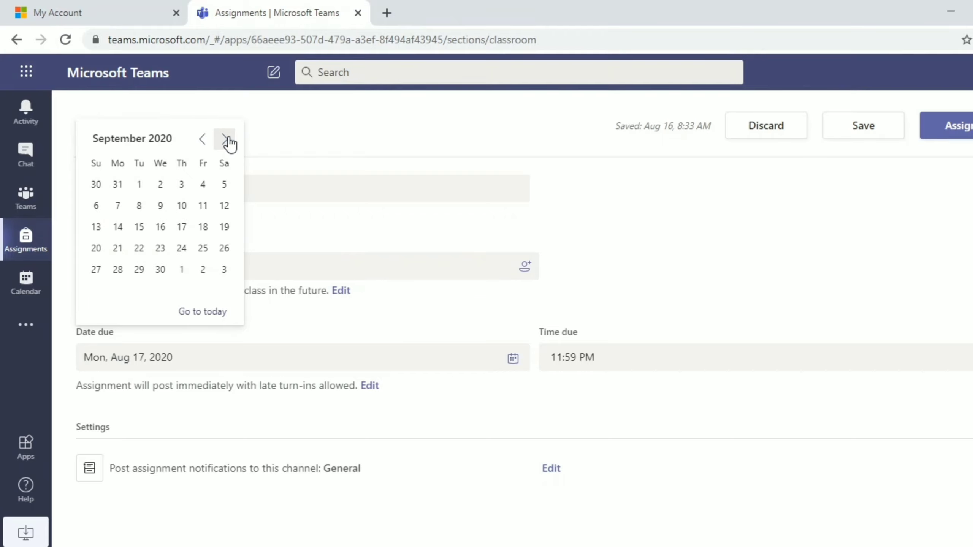
left_click(227, 139)
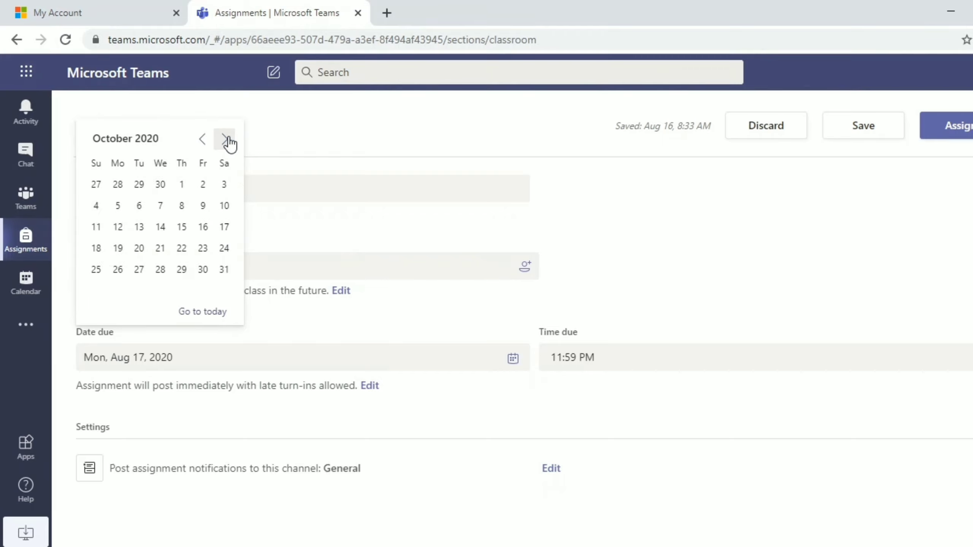
left_click(209, 146)
left_click(209, 147)
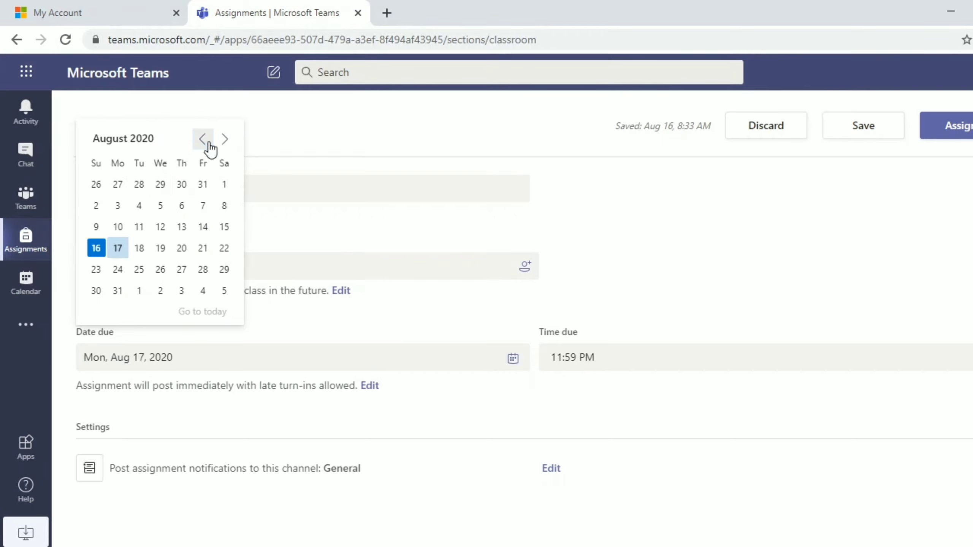
left_click(115, 270)
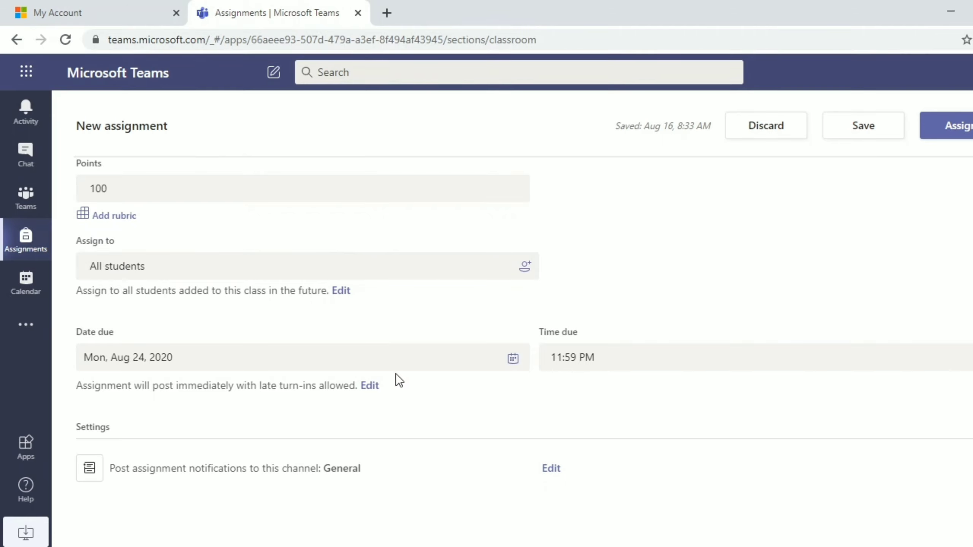
Review the assignment timeline's scheduling, due date and close date options and accept them as they are.
left_click(369, 386)
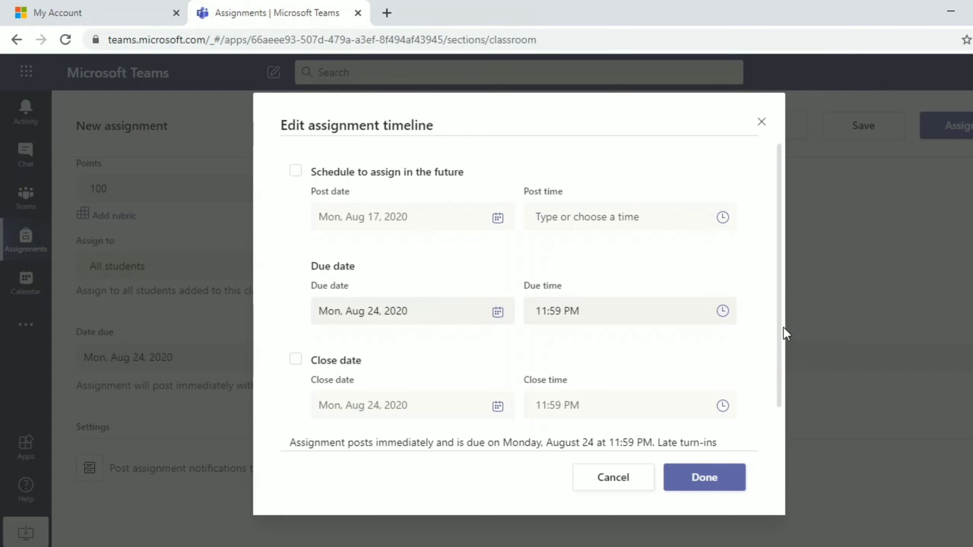
left_click_drag(783, 329, 783, 391)
left_click(715, 481)
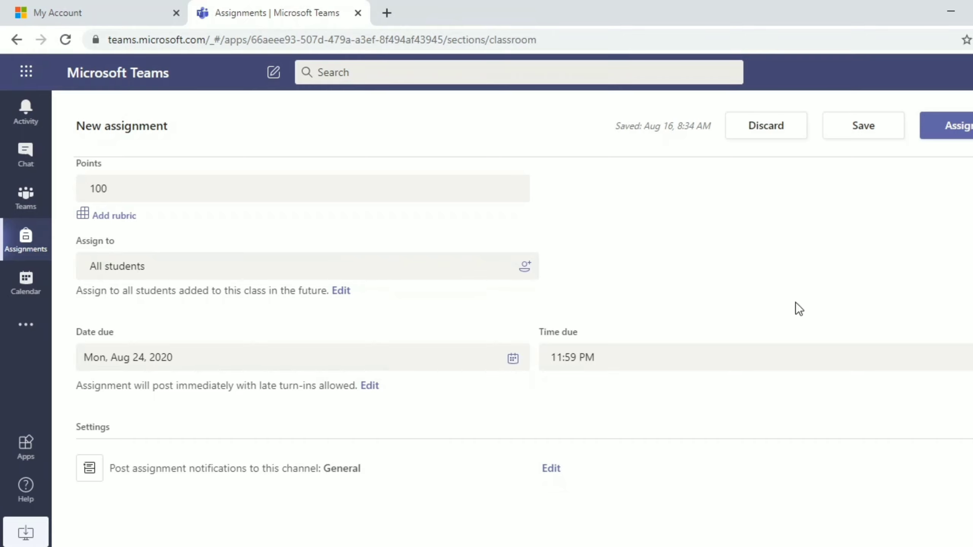
Assign the Bab 1 assignment to the class and check how it appears in student view.
left_click(960, 130)
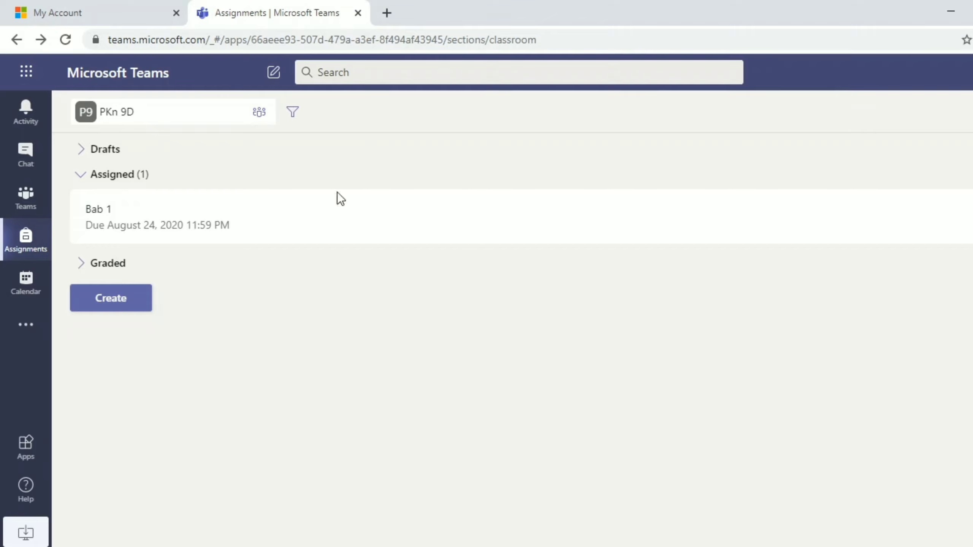
left_click(273, 211)
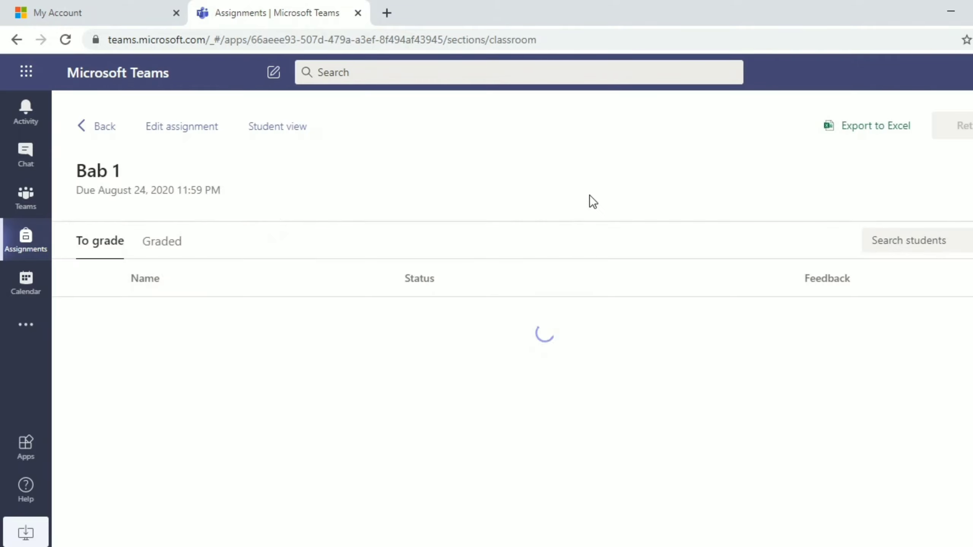
left_click(283, 134)
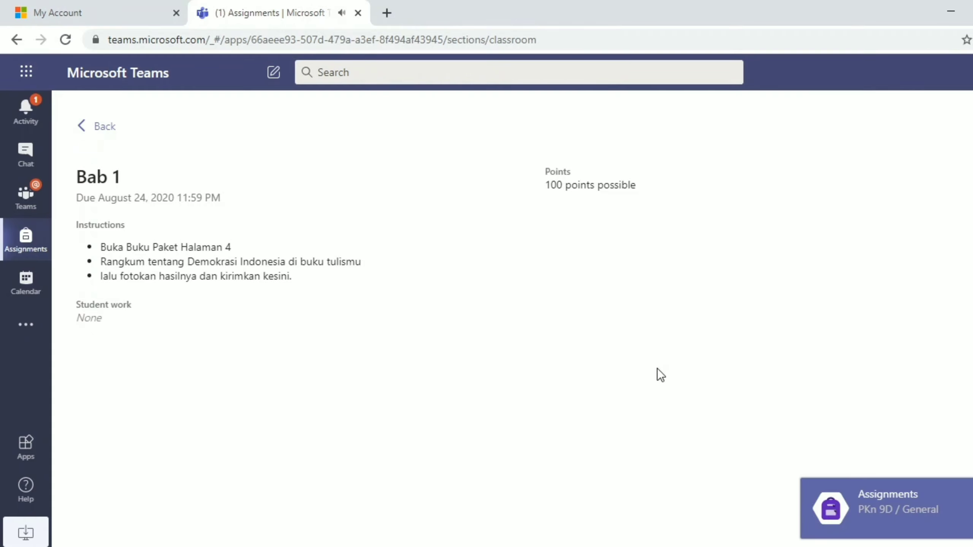
Look through the PKn 9D General channel's posts, files, class notebook, assignments and grades, and check the activity feed.
left_click(25, 195)
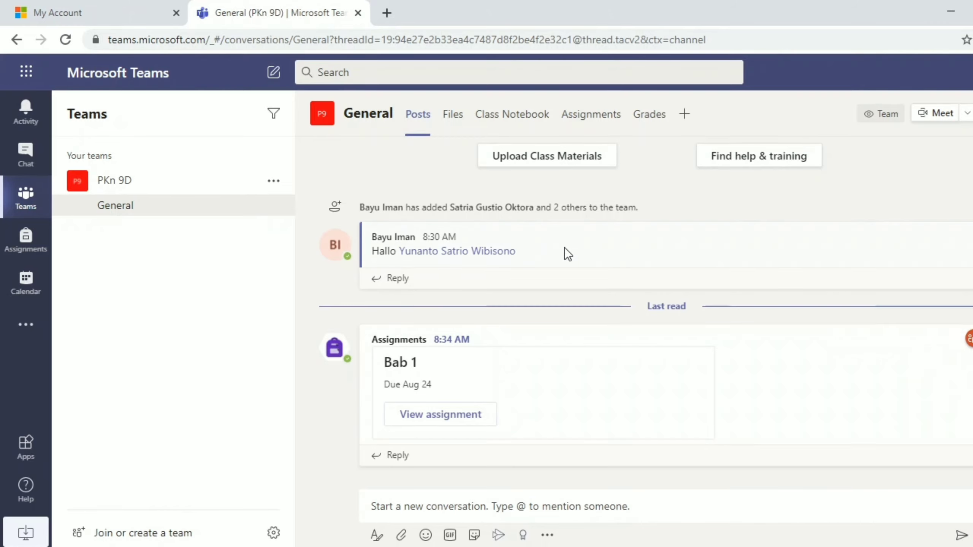
mouse_move(564, 248)
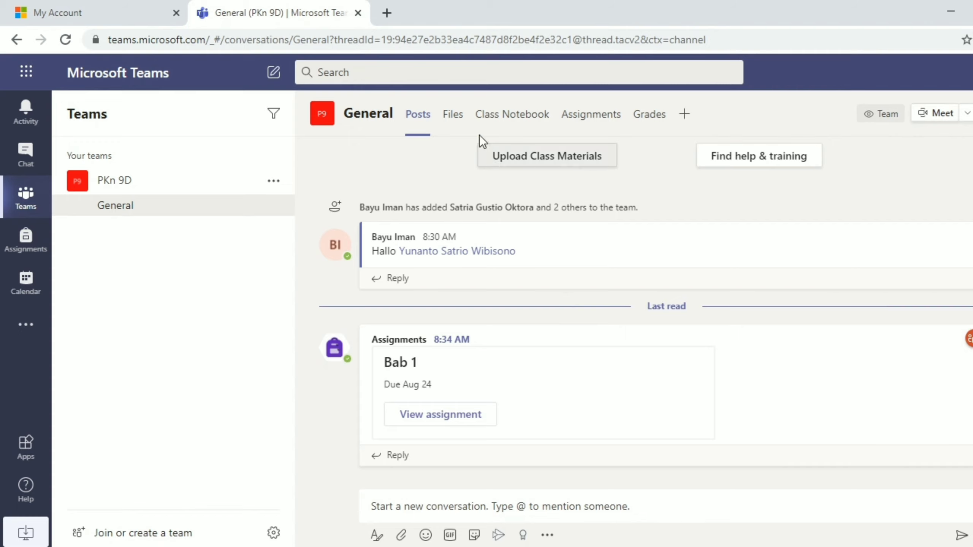
left_click(453, 113)
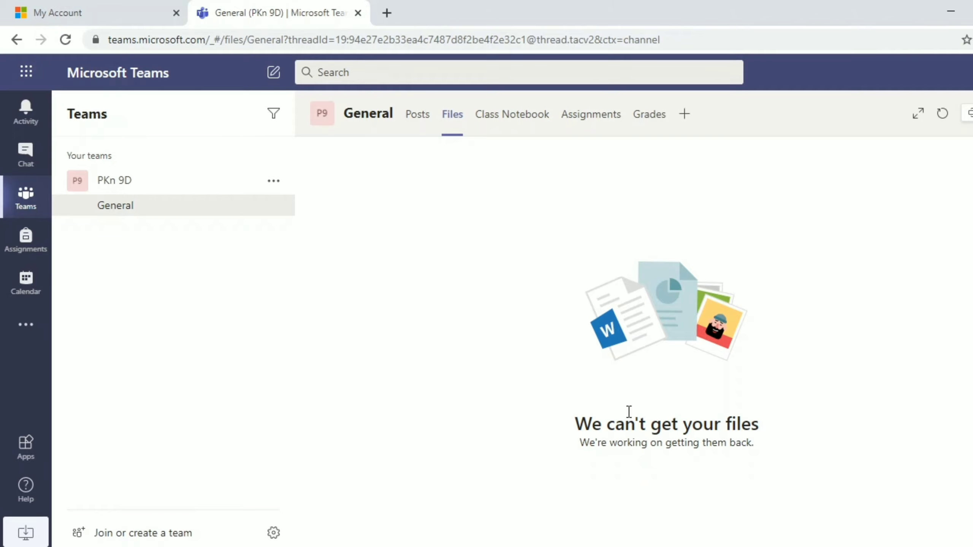
left_click(512, 120)
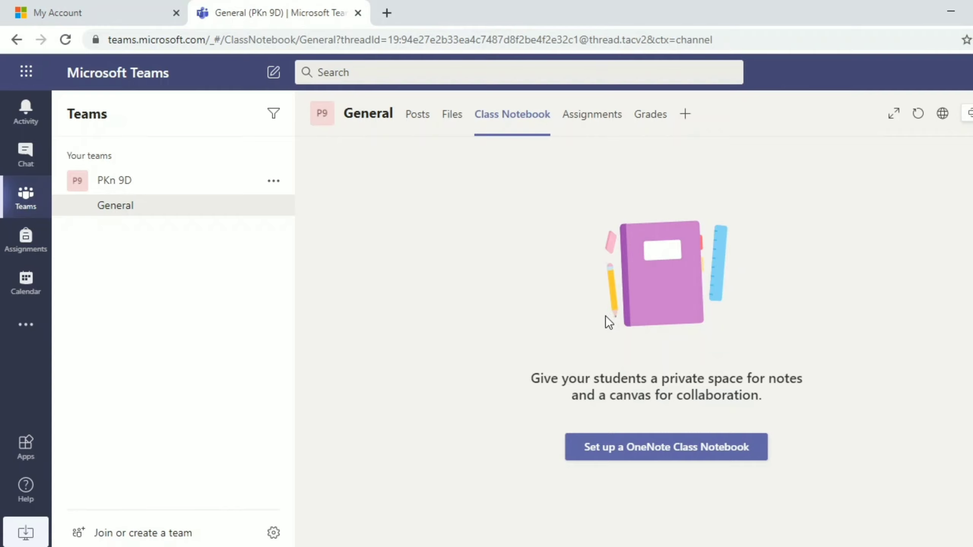
left_click(591, 119)
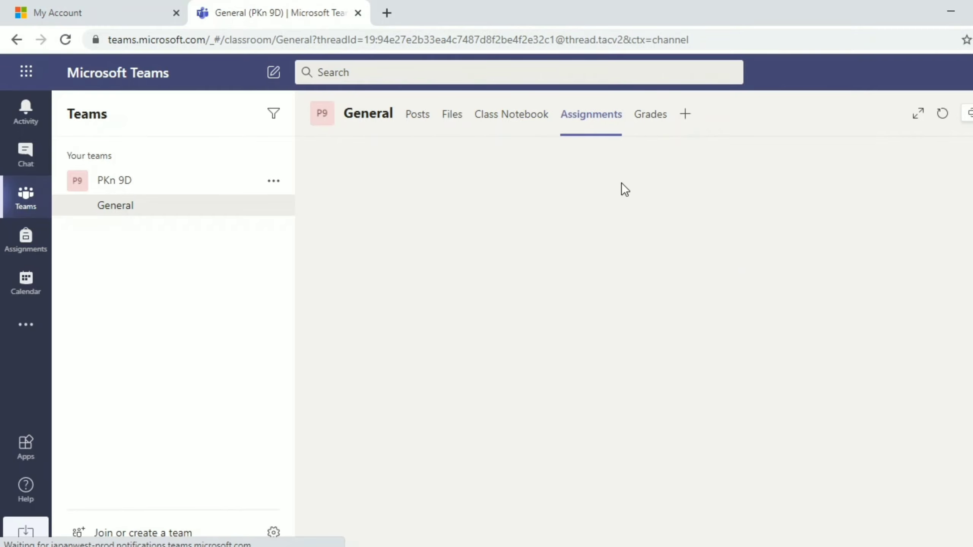
left_click(652, 122)
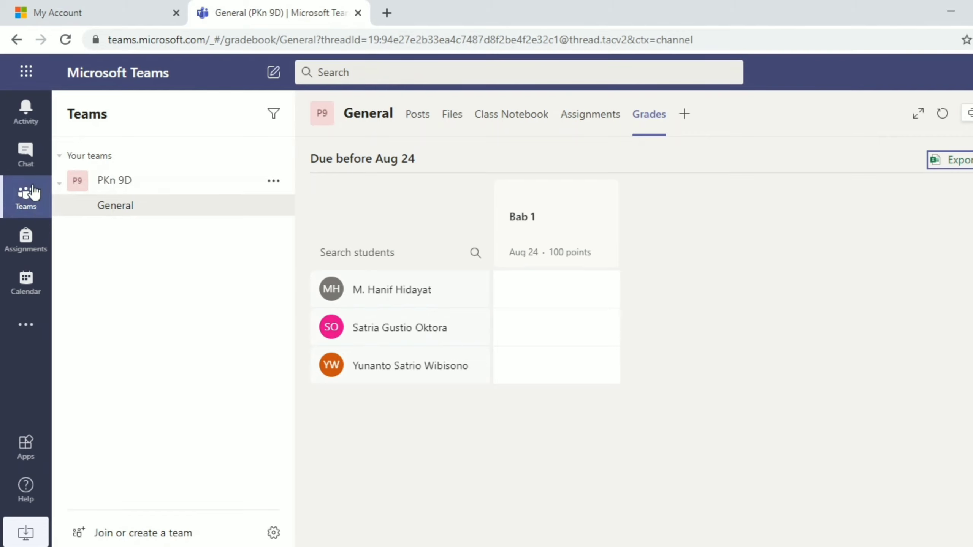
left_click(28, 130)
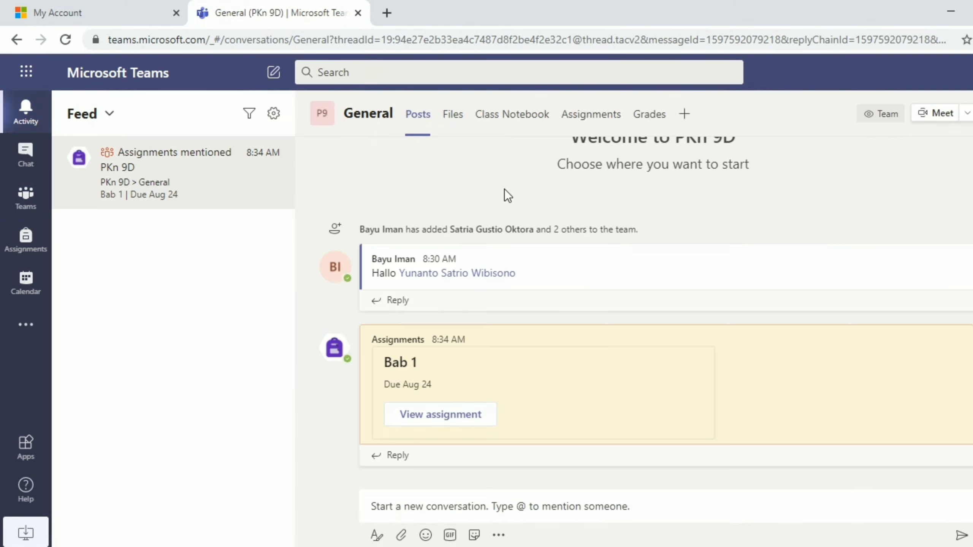
left_click(15, 207)
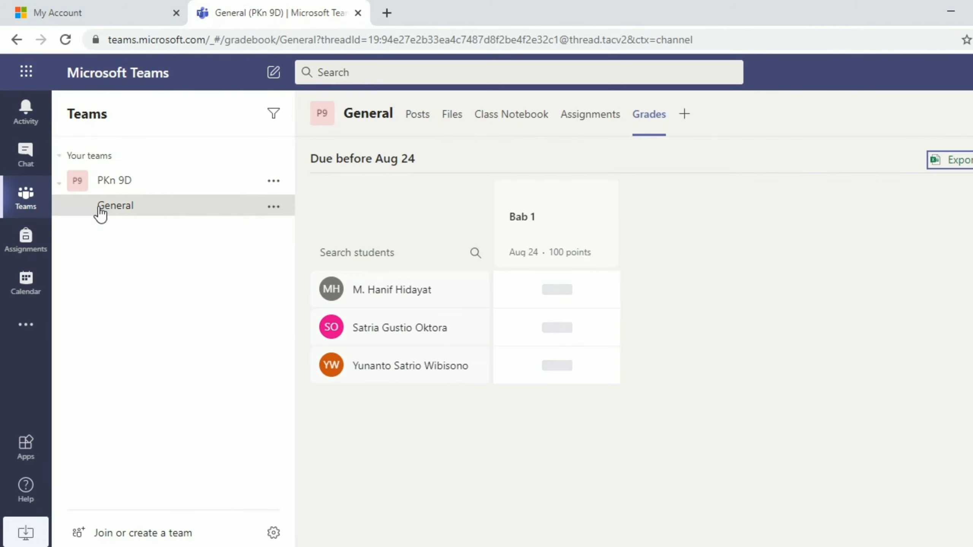
Start a quiz assignment for the PKn 9D class and create its new quiz in Microsoft Forms.
left_click(36, 230)
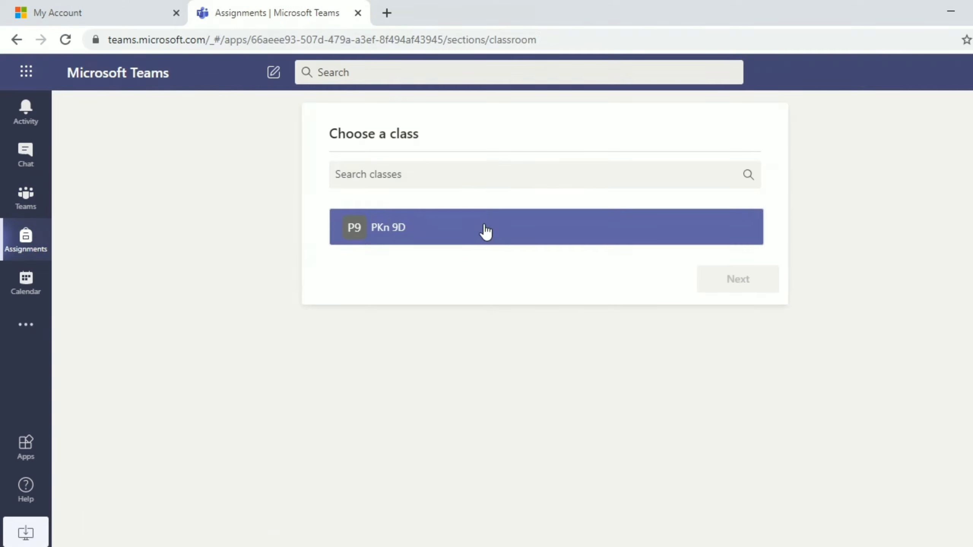
left_click(486, 229)
left_click(747, 281)
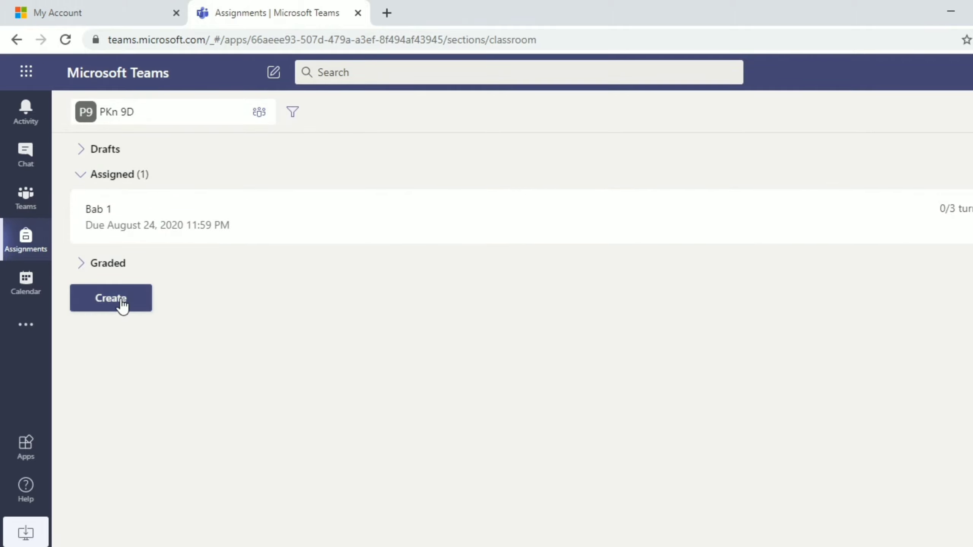
left_click(122, 305)
left_click(163, 260)
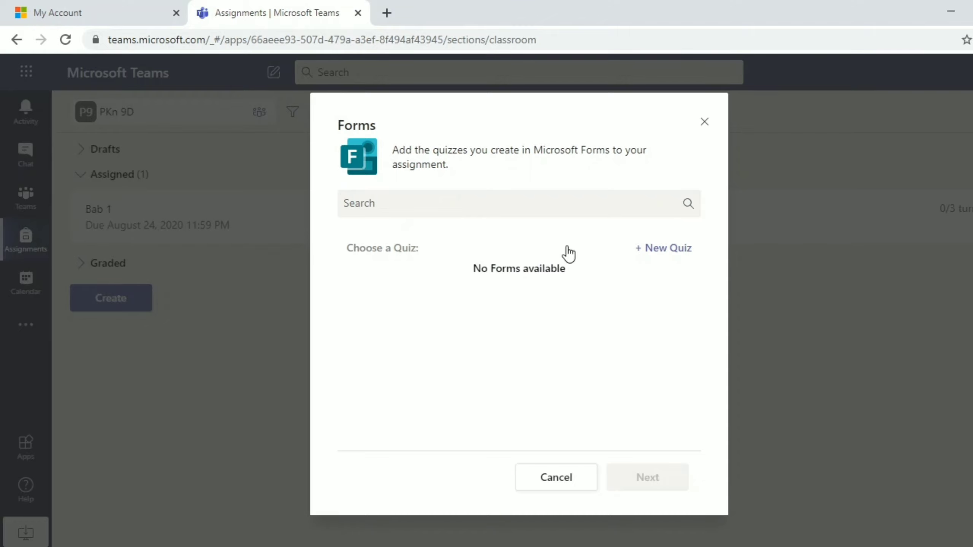
left_click(647, 249)
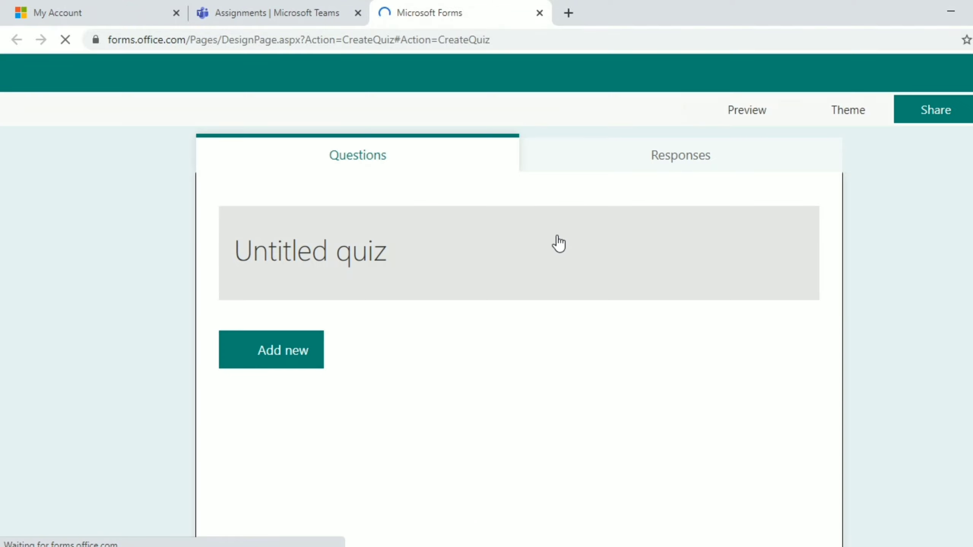
Title the quiz "Demokrasi Indonesia" and give it the description "KD. 3.1. Lorem ipsum dolor sit amet".
left_click(557, 237)
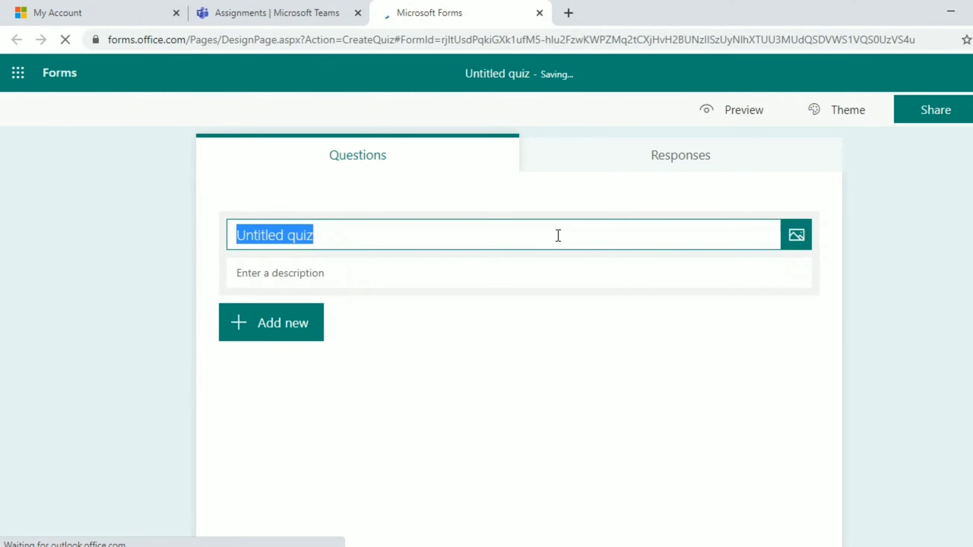
type("Demokrasi Indonesia")
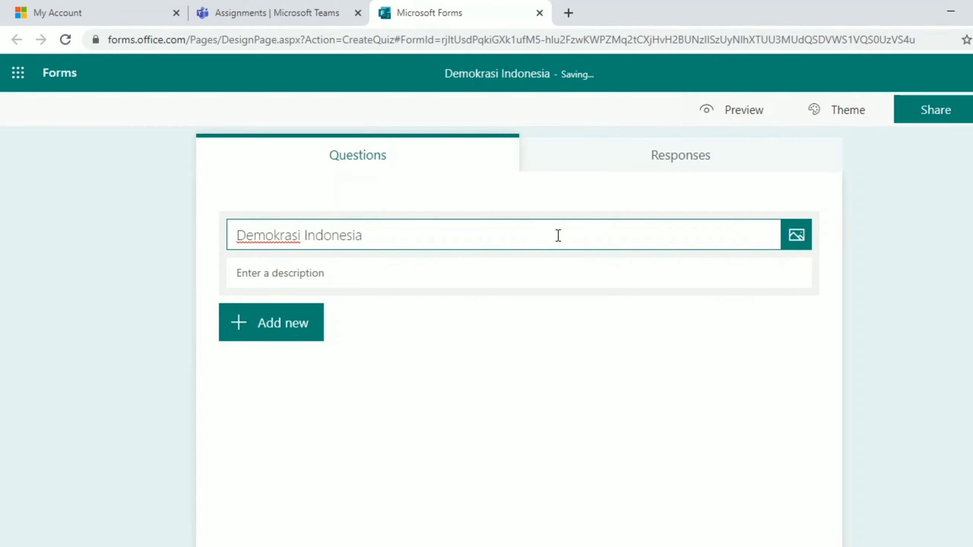
left_click(546, 274)
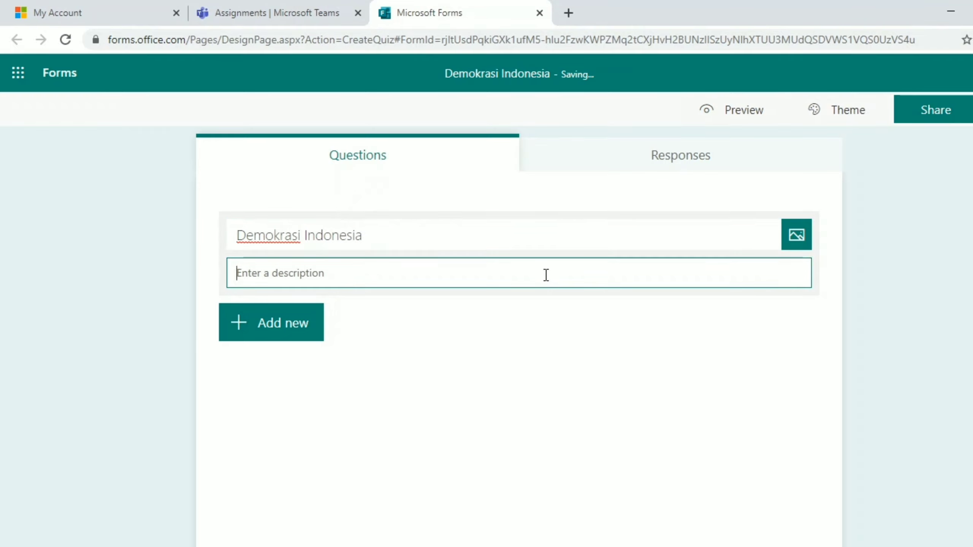
type("KD. 3.1")
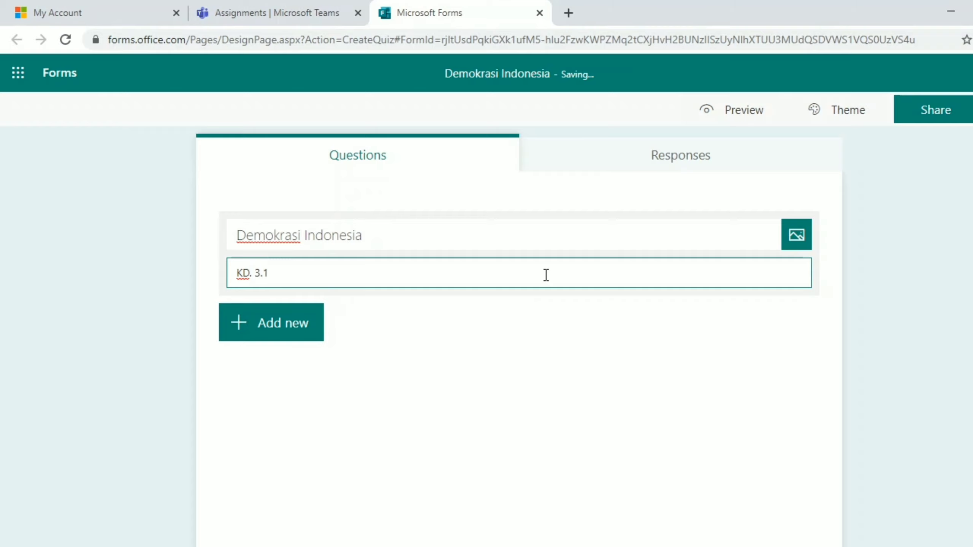
type(". Lorem ipsum d")
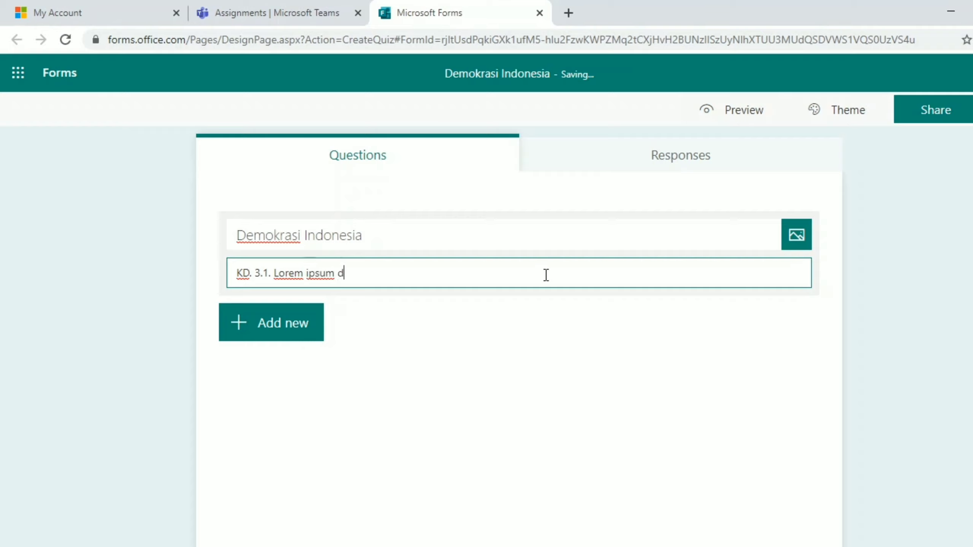
type("olor sit amet")
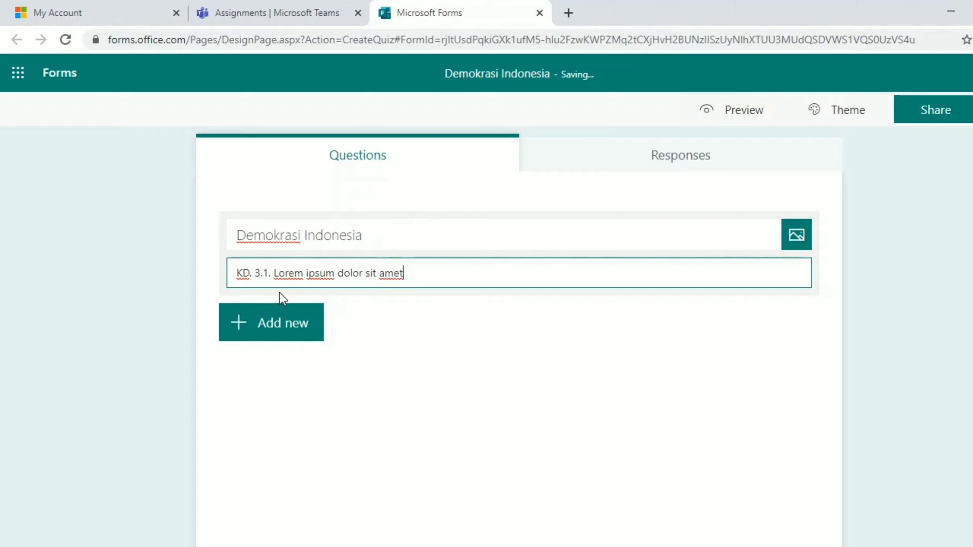
Add a choice question to the quiz with the text "Dasar Negara kita adalah...".
left_click(288, 329)
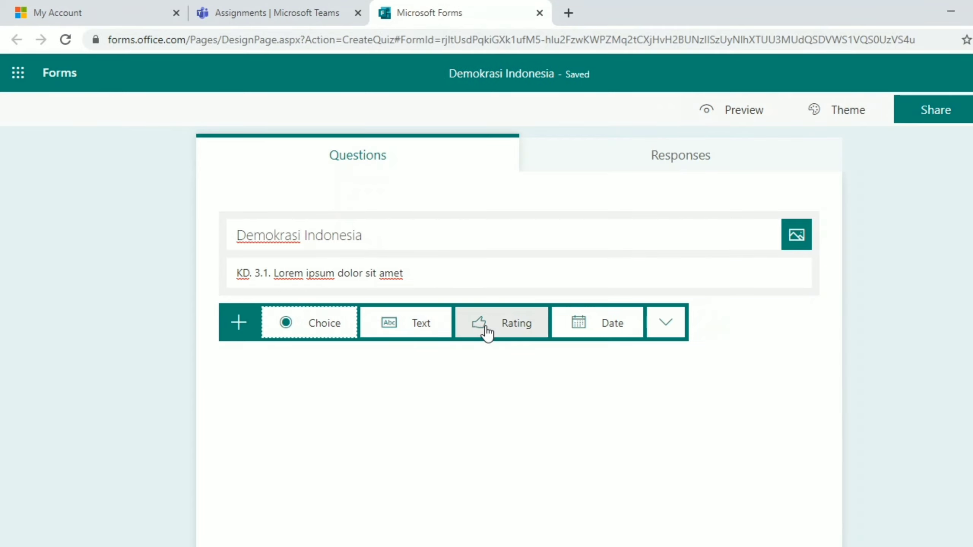
left_click(332, 332)
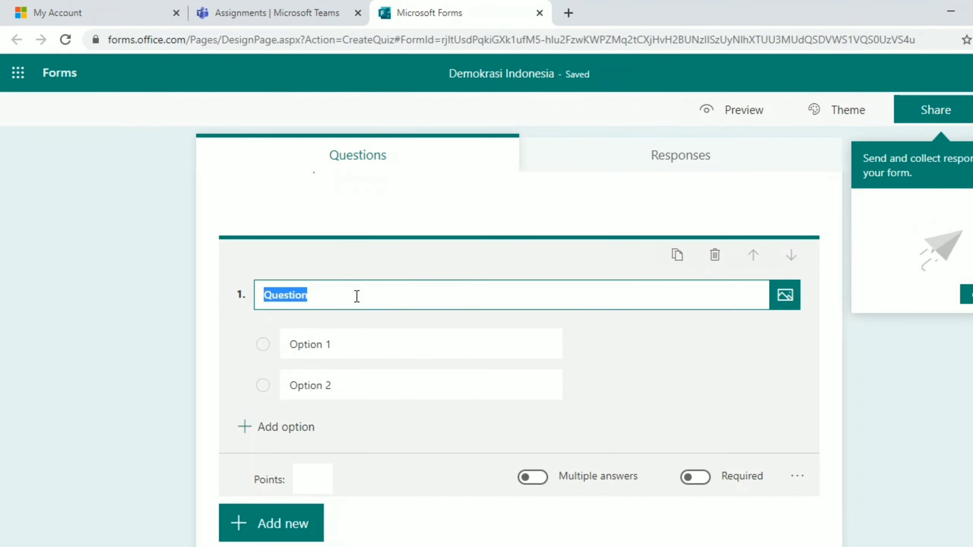
type("Dasar Ne")
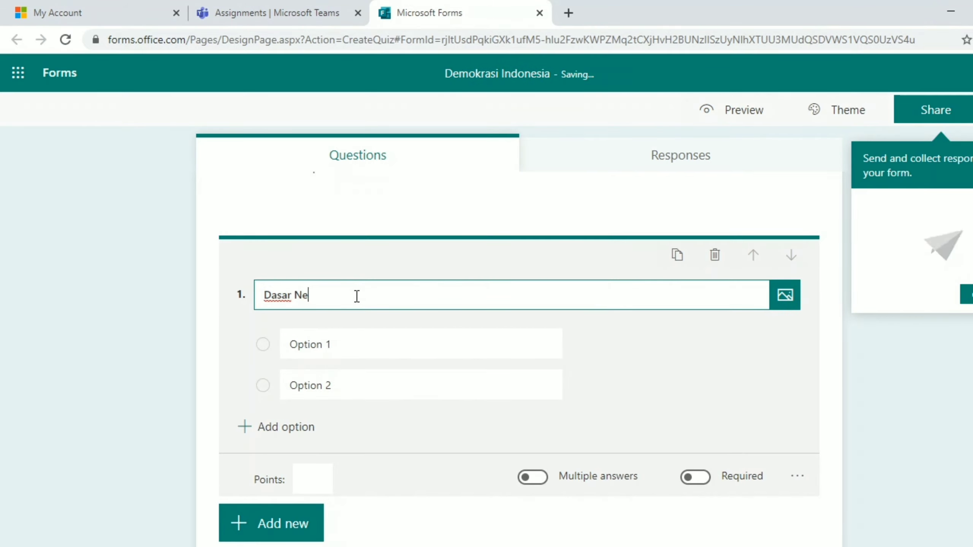
type("gara kita adalah")
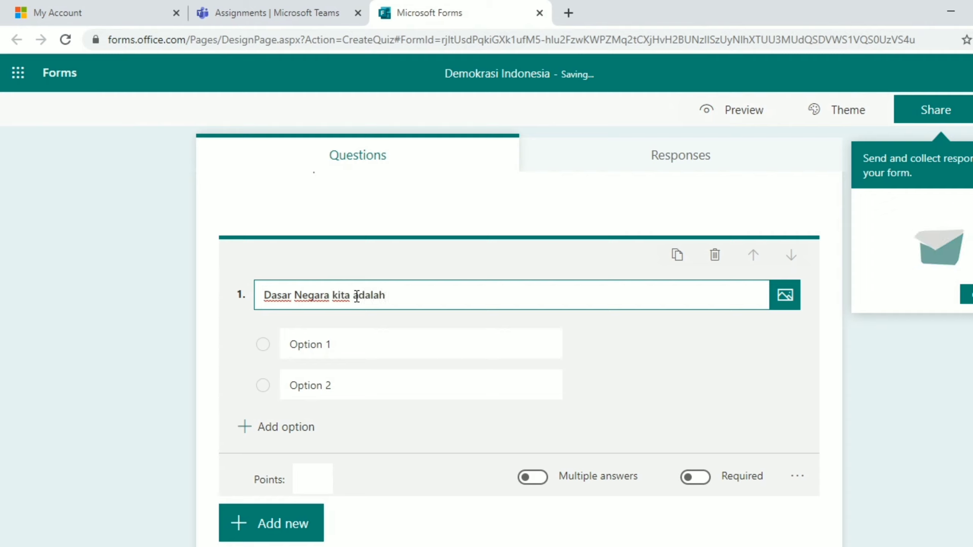
type("...")
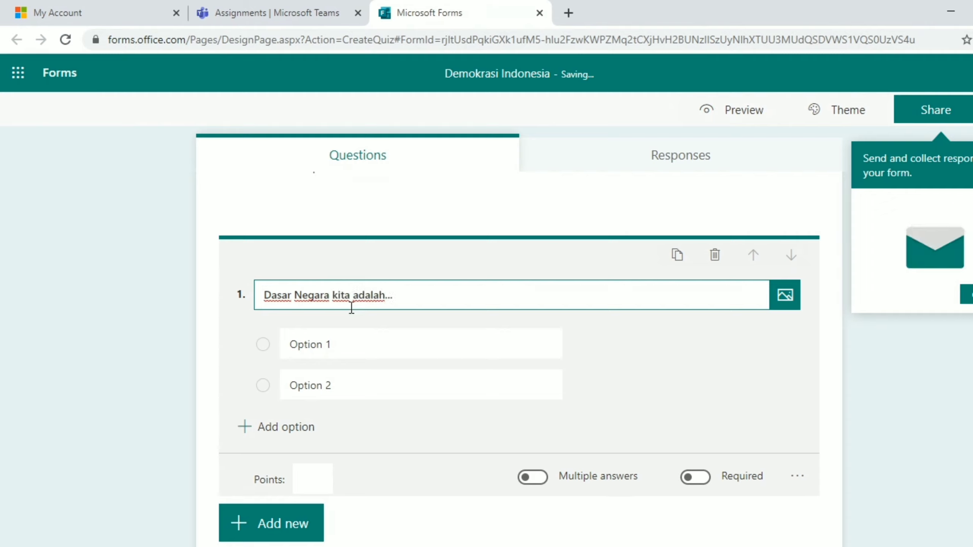
Give the question four answer options: Pancasila, UU, Perpres and Perda.
left_click(369, 341)
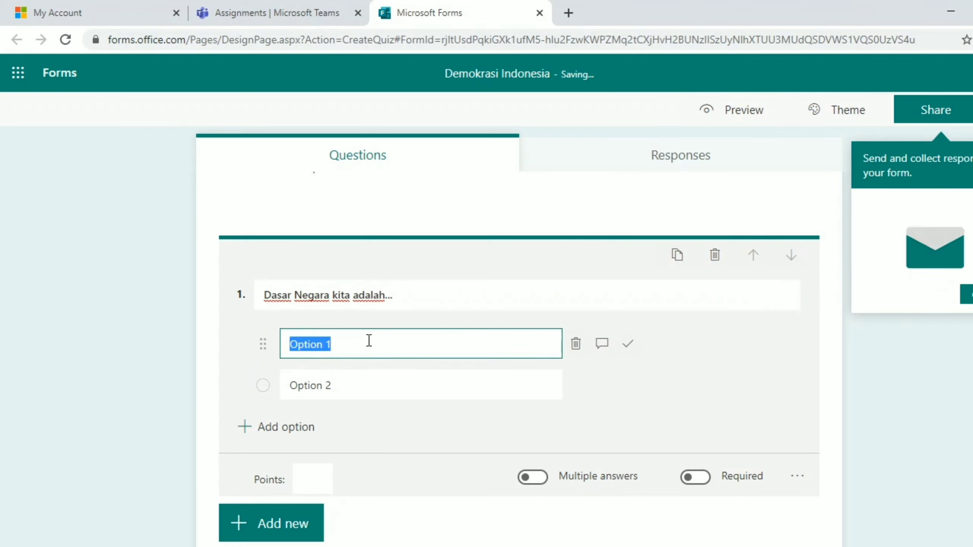
type("Pancasila")
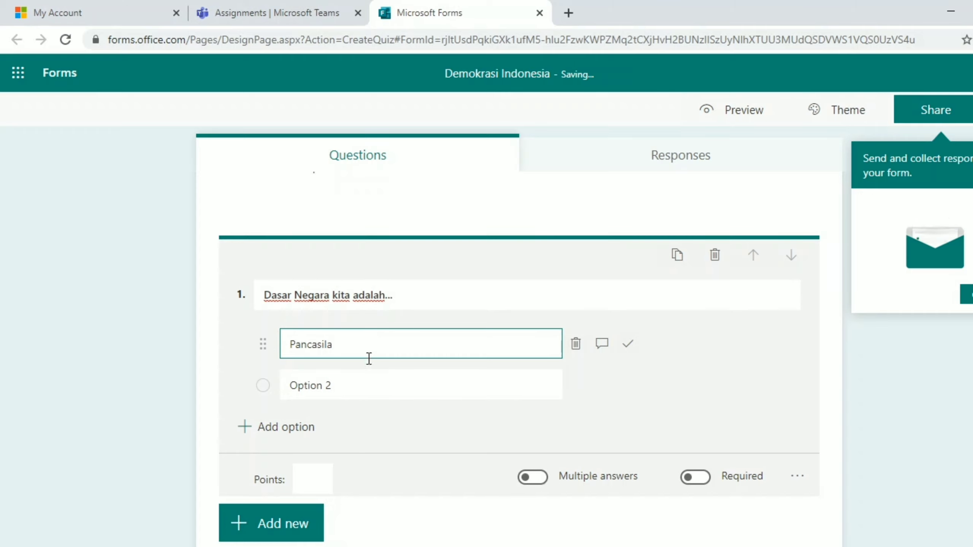
left_click(368, 383)
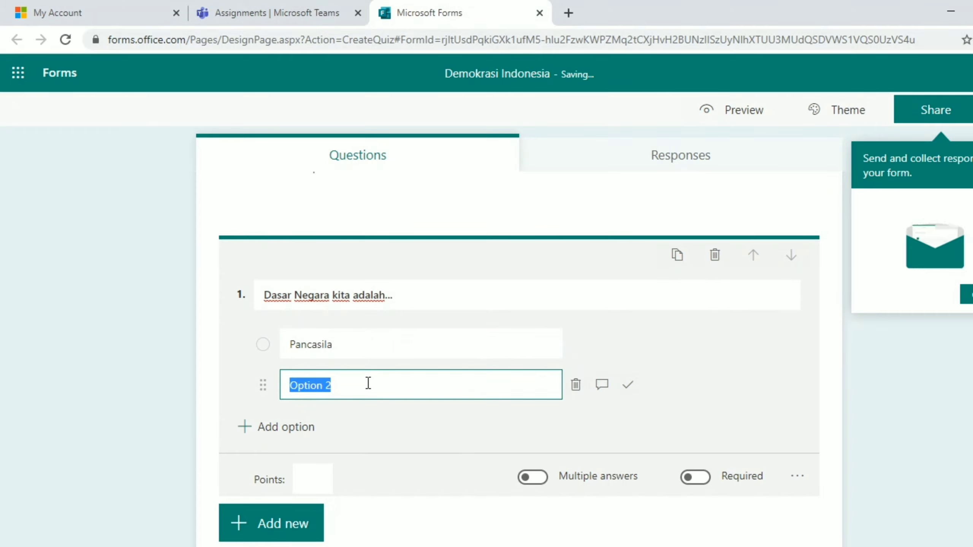
type("UUD")
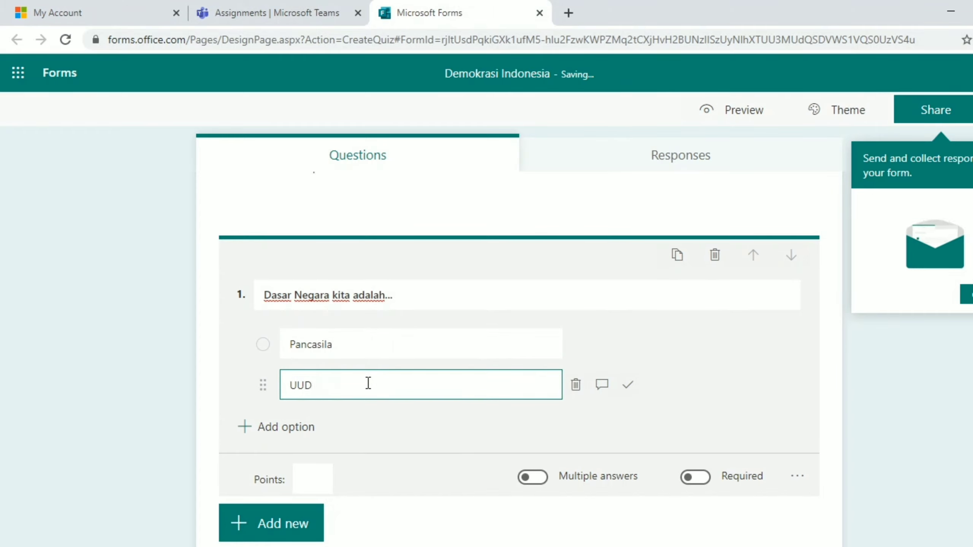
key("BackSpace")
left_click(278, 427)
type("P")
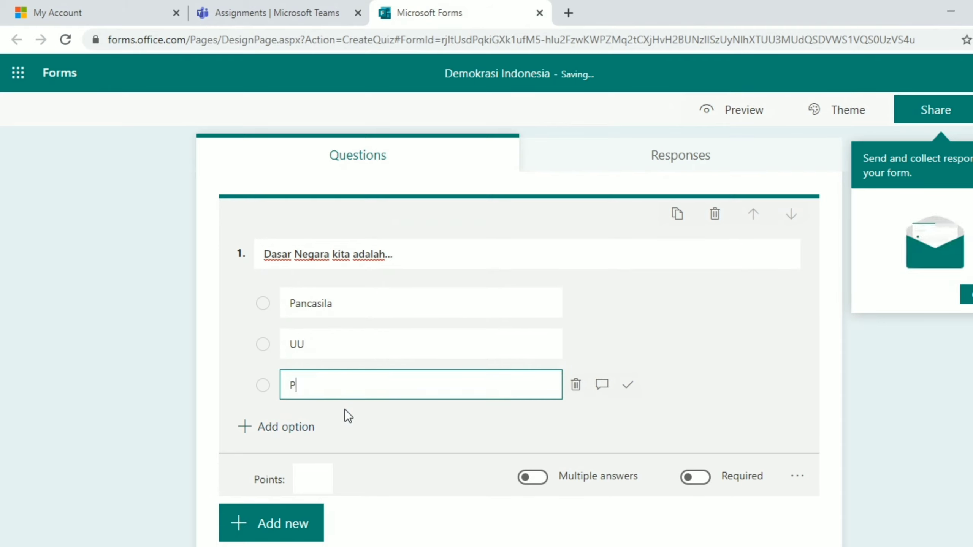
type("erpres")
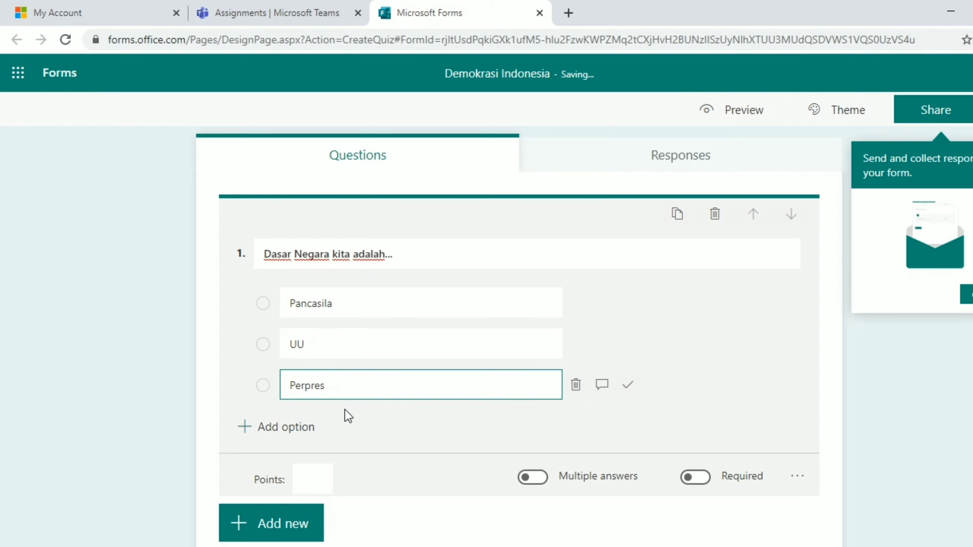
left_click(298, 427)
type("Perda")
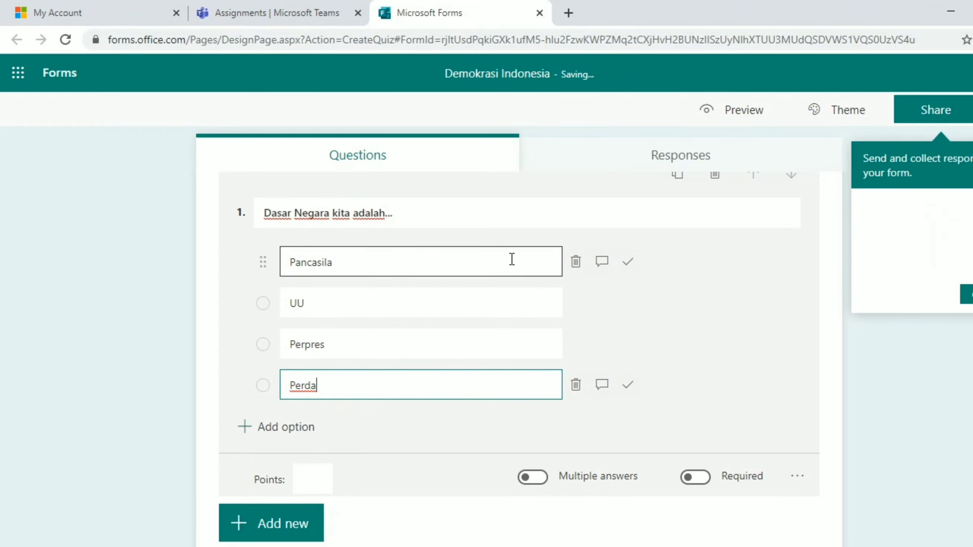
Mark Pancasila as the question's correct answer and finish editing the question.
left_click(627, 264)
left_click(628, 263)
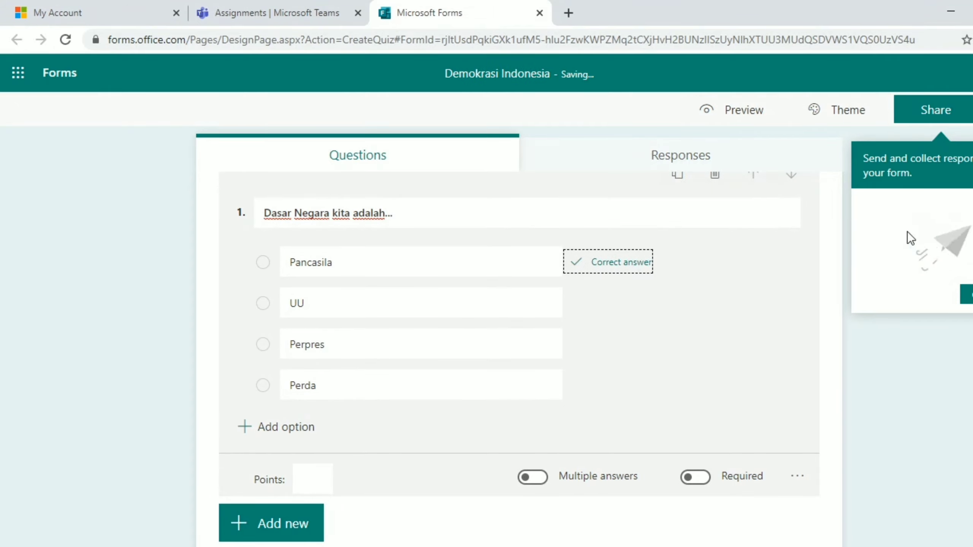
left_click(969, 345)
scroll(564, 315, "down", 2)
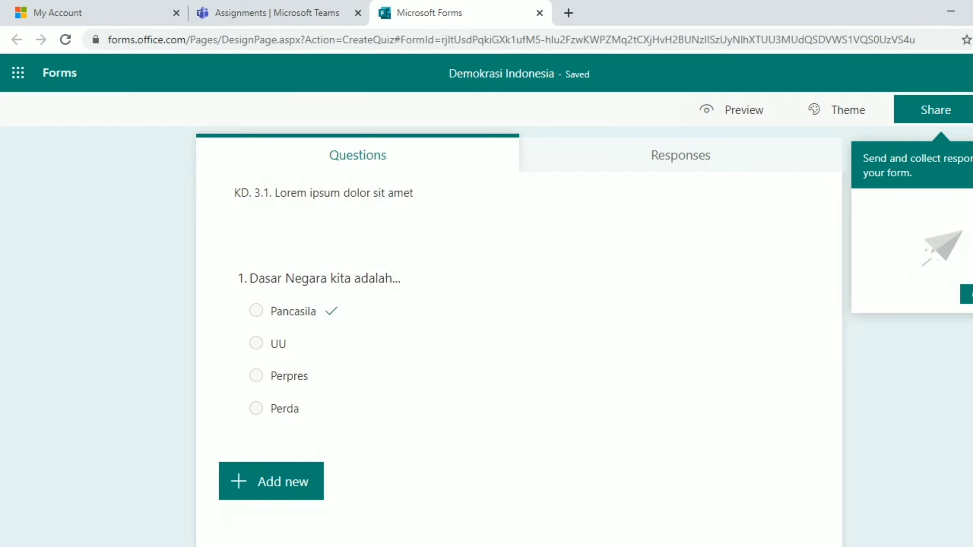
Set the first question's points to 5, make it required and finish editing it.
left_click(452, 340)
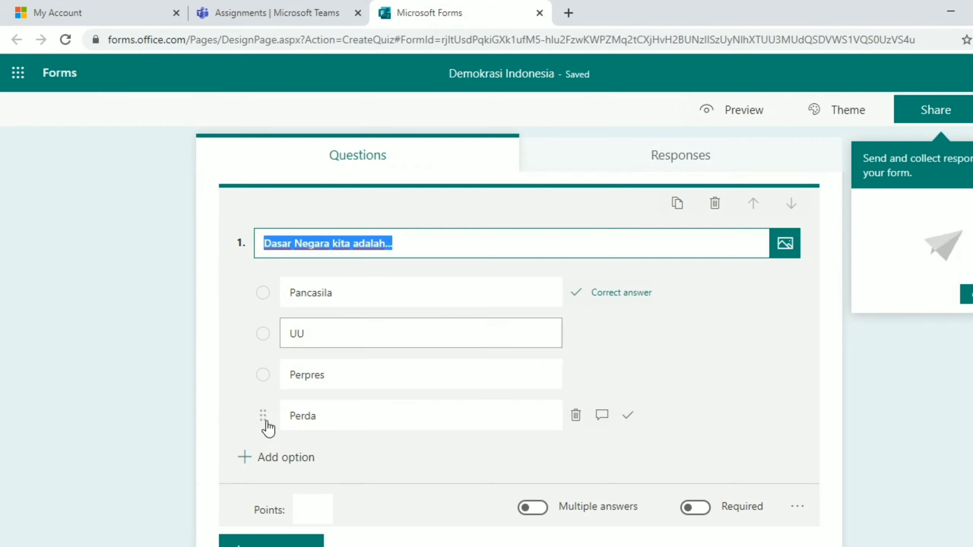
left_click(305, 508)
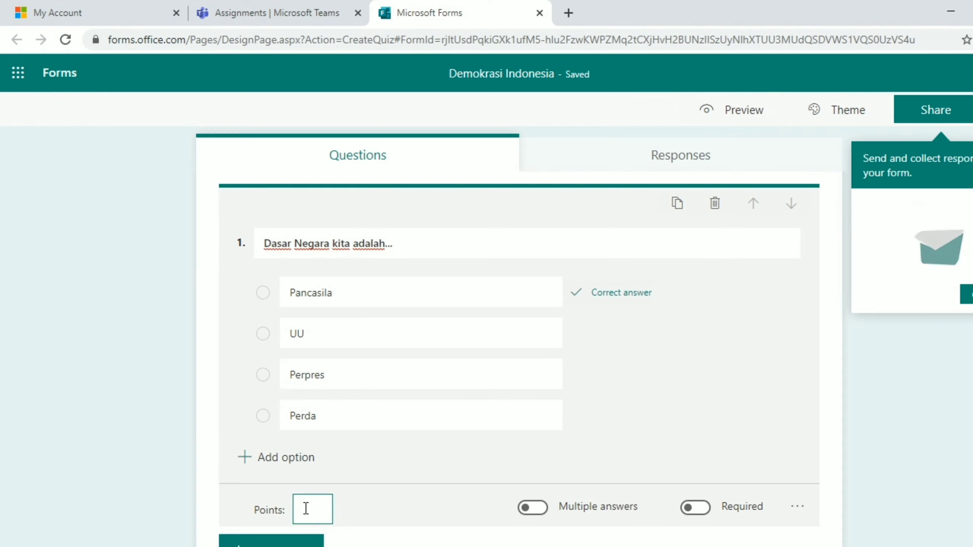
type("50")
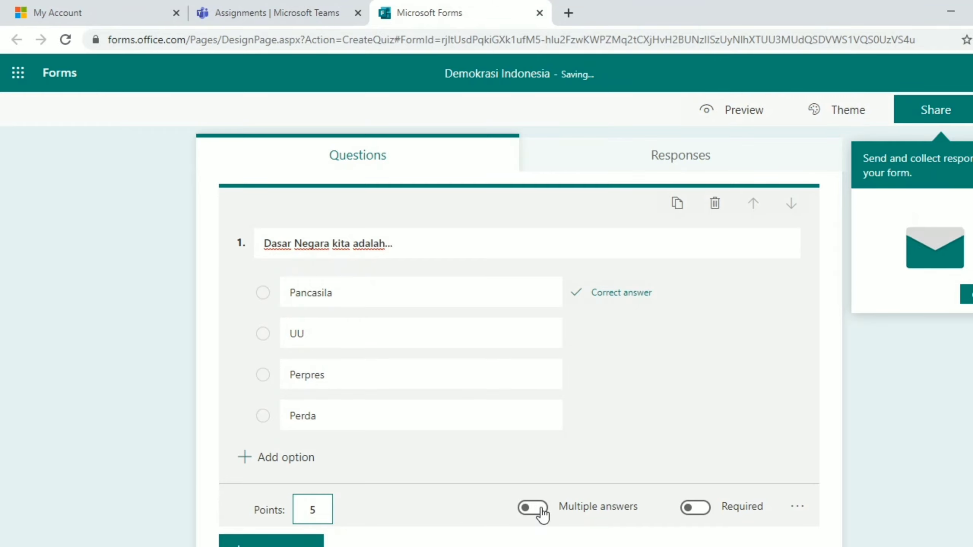
left_click(699, 506)
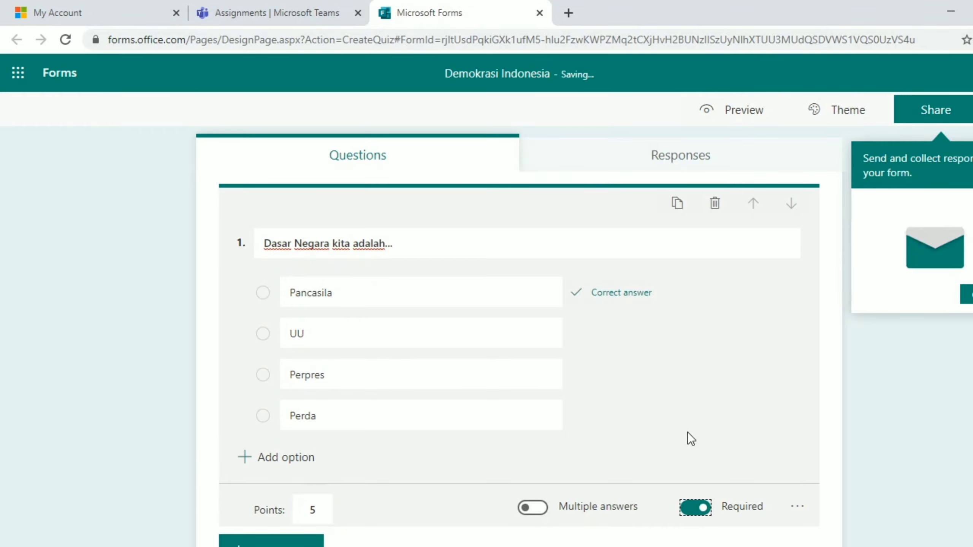
left_click(969, 345)
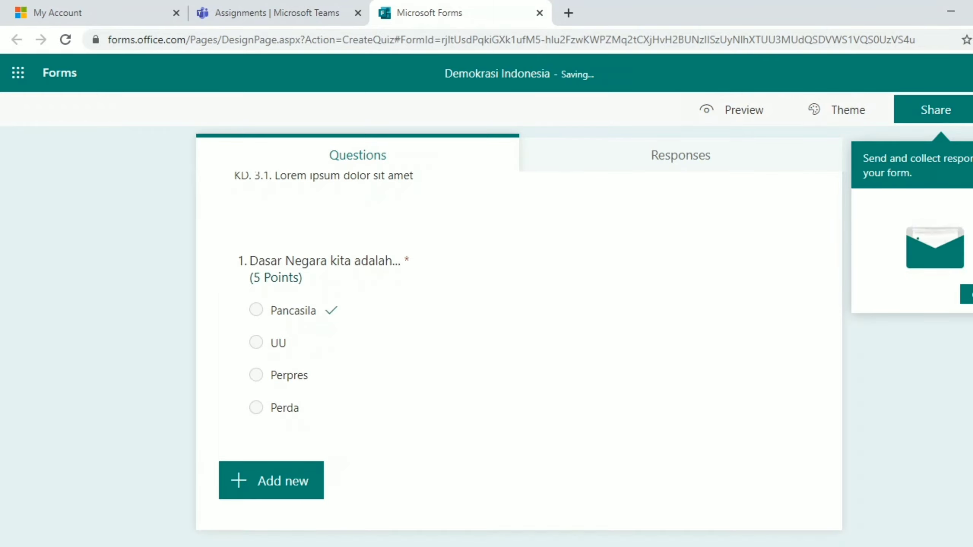
Add a second choice question to the quiz and dismiss the branching and sharing tips.
left_click(270, 480)
left_click(325, 479)
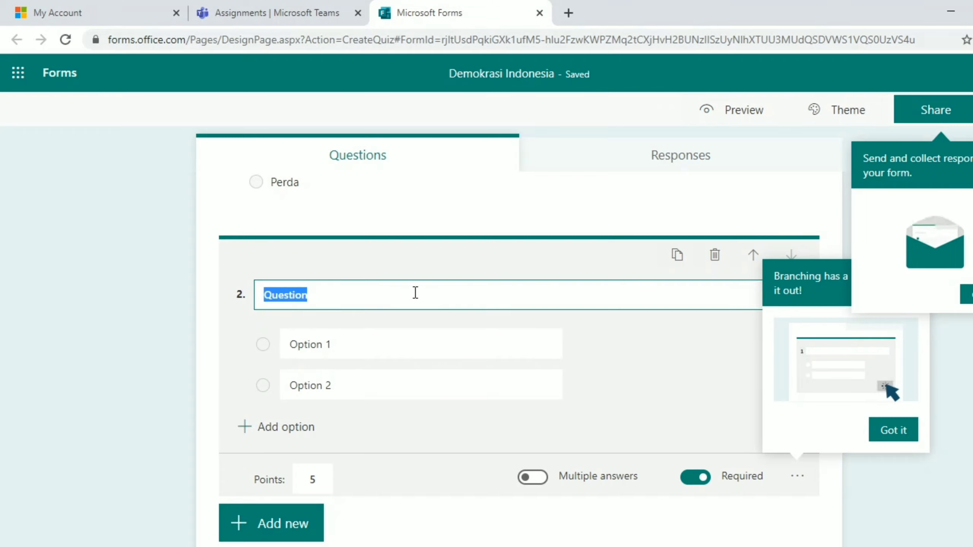
left_click(894, 431)
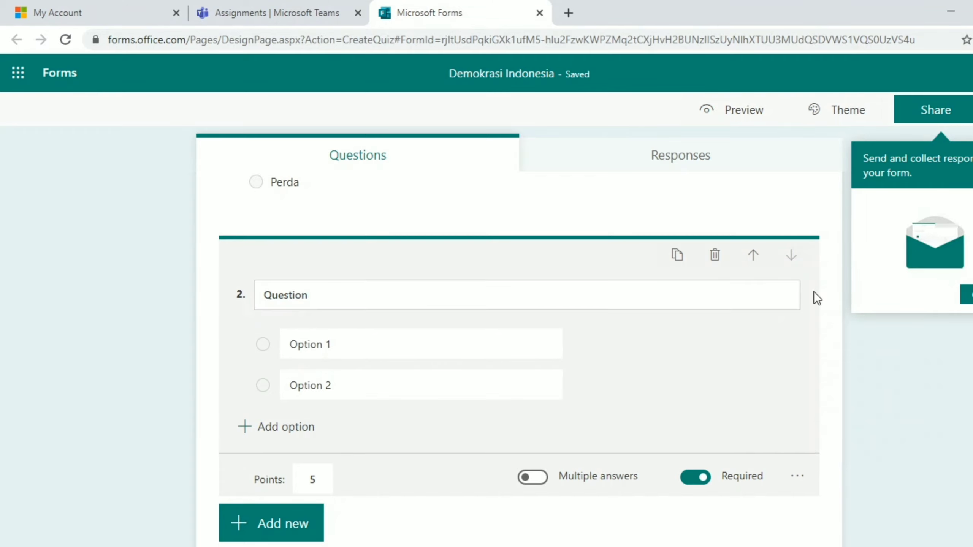
left_click(969, 294)
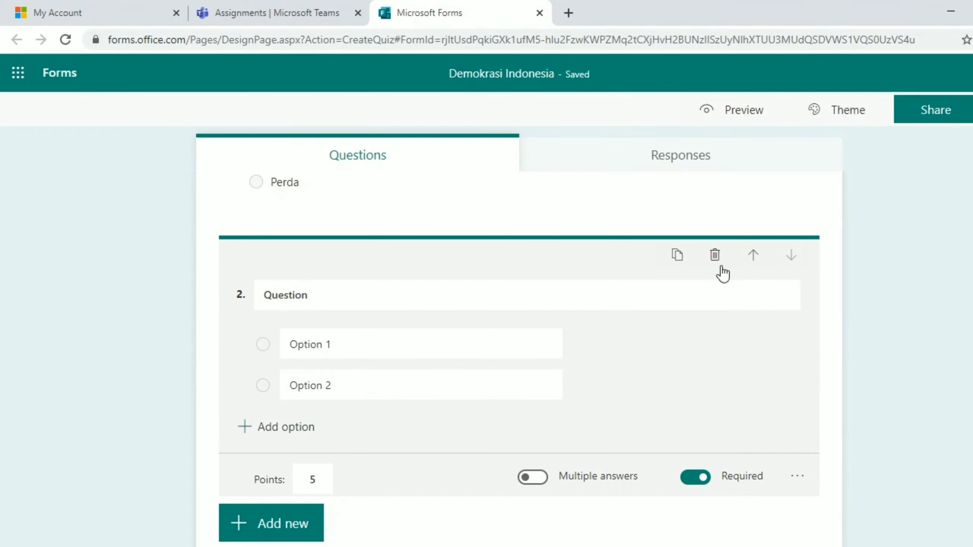
Replace the second question's placeholder text with "Pemilihan Presiden berlangsung setiap berapa tahun sekali?".
left_click(426, 289)
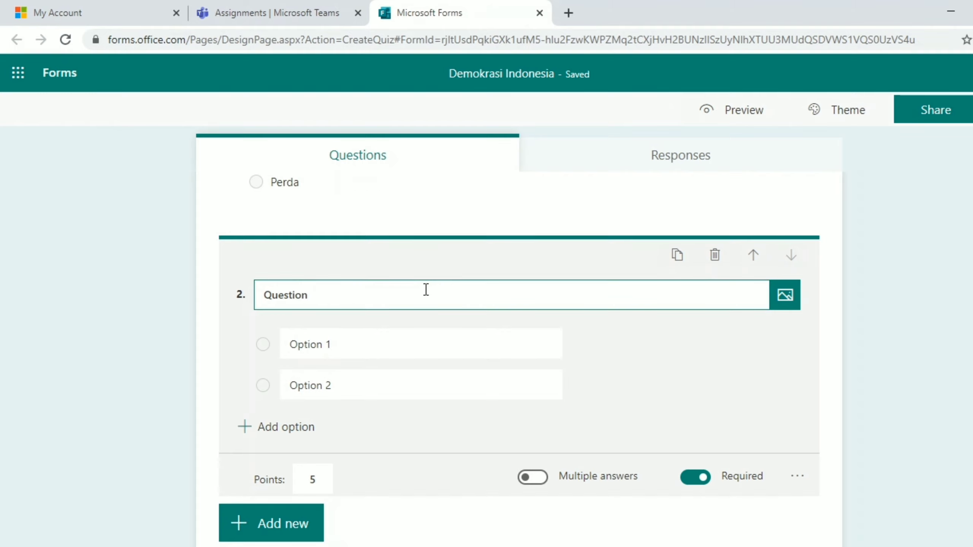
key("BackSpace")
key("BackSpace")
key("BackSpace")
key("BackSpace")
key("BackSpace")
key("BackSpace")
key("BackSpace")
key("BackSpace")
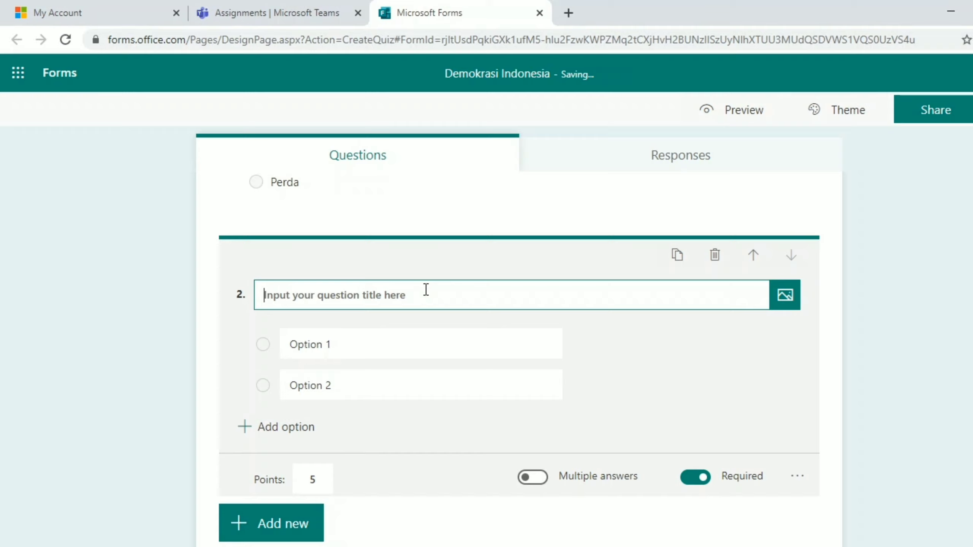
type("Pemilihan Presid")
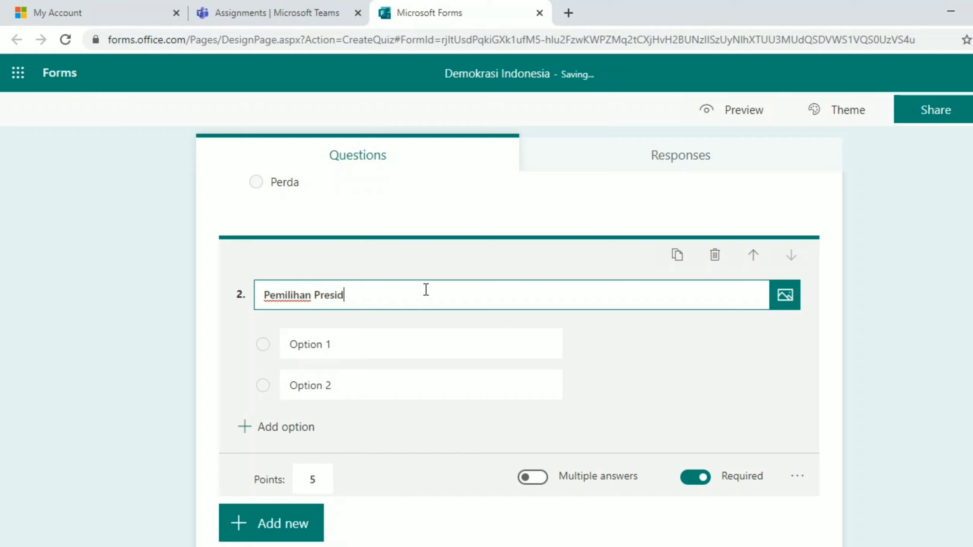
type("en berlang")
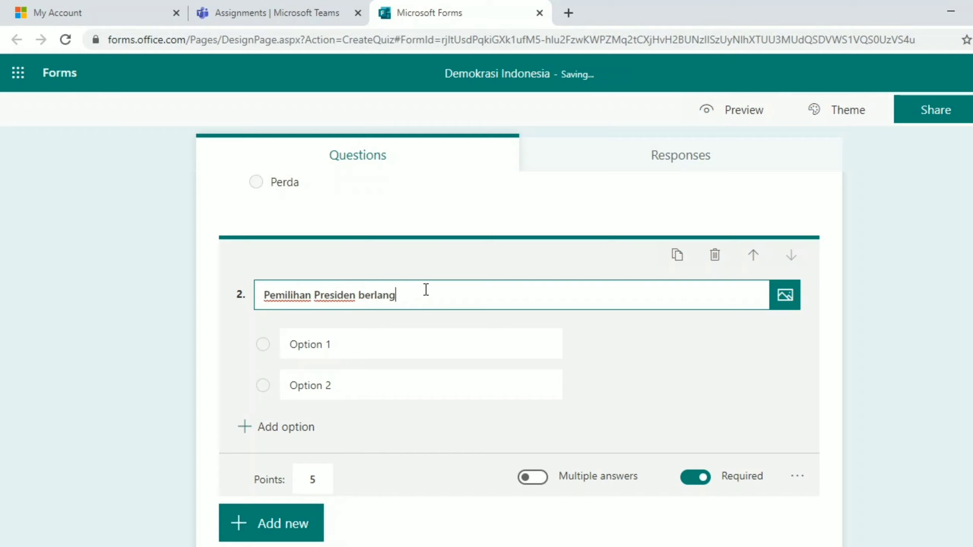
type("sung setiap berapa tahu")
type("n sekali?")
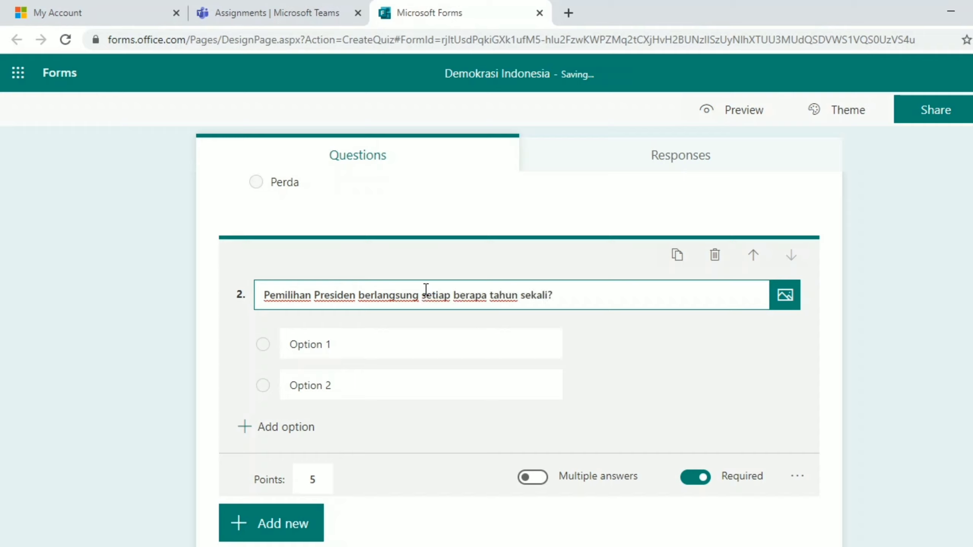
Give the second question four answer options: 2 Tahun, 3 Tahun, 4 tahun and 5 Tahun.
left_click(408, 341)
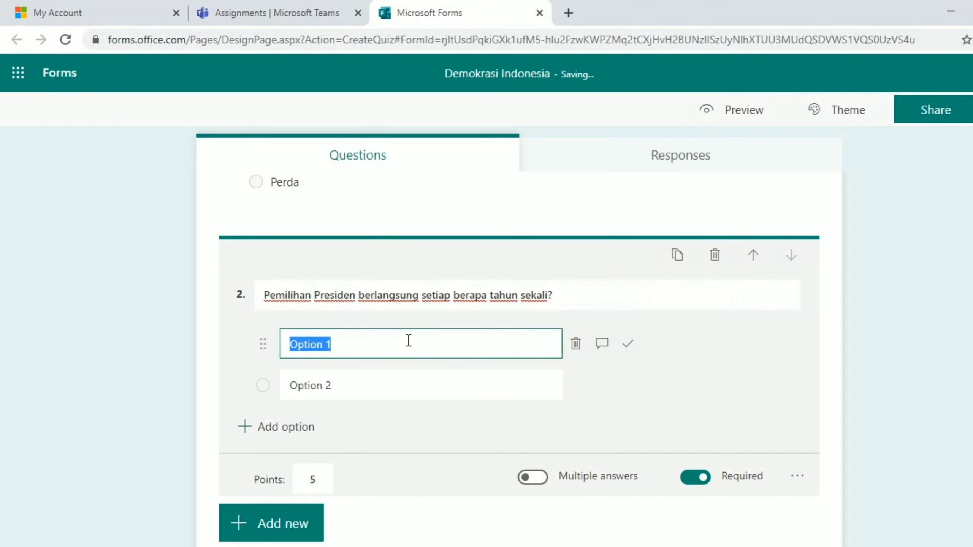
type("2 Tahun")
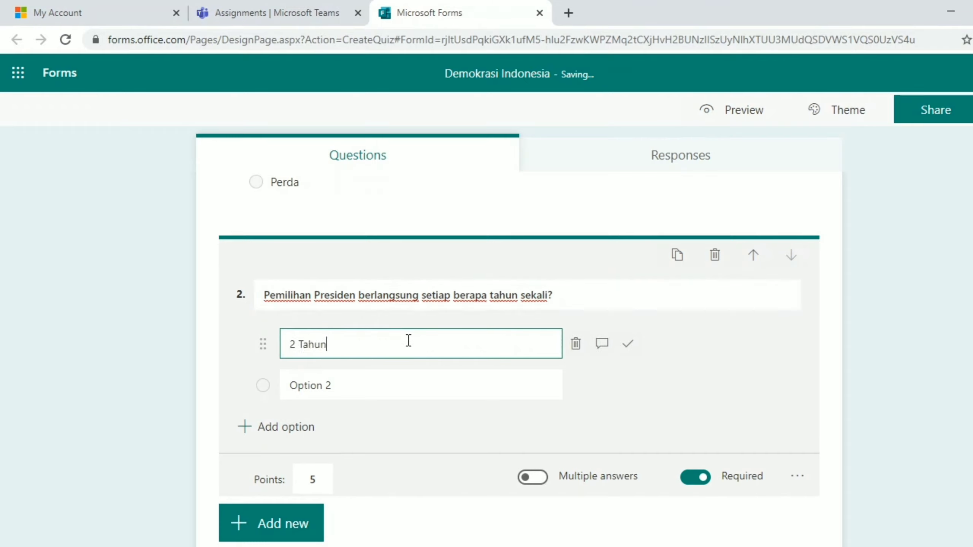
left_click(404, 377)
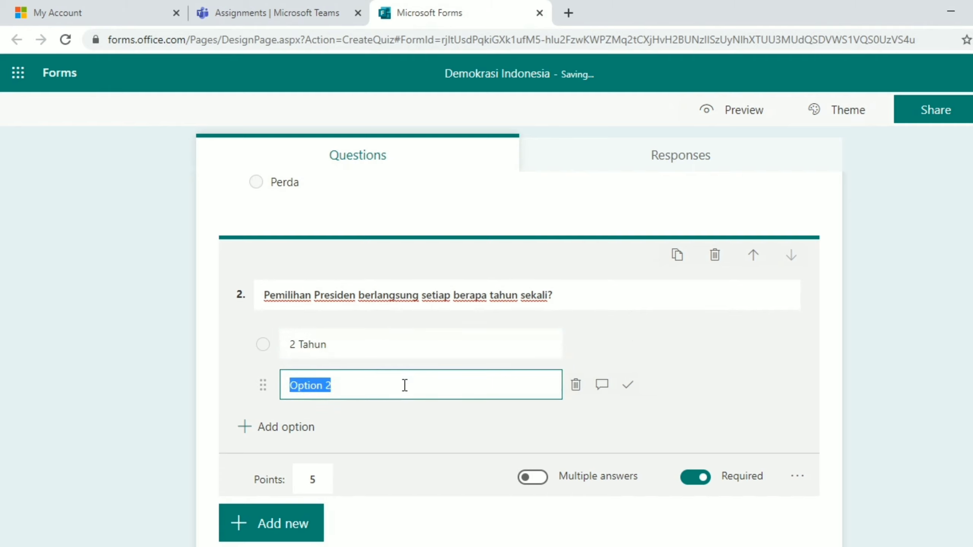
type("3 Tahun")
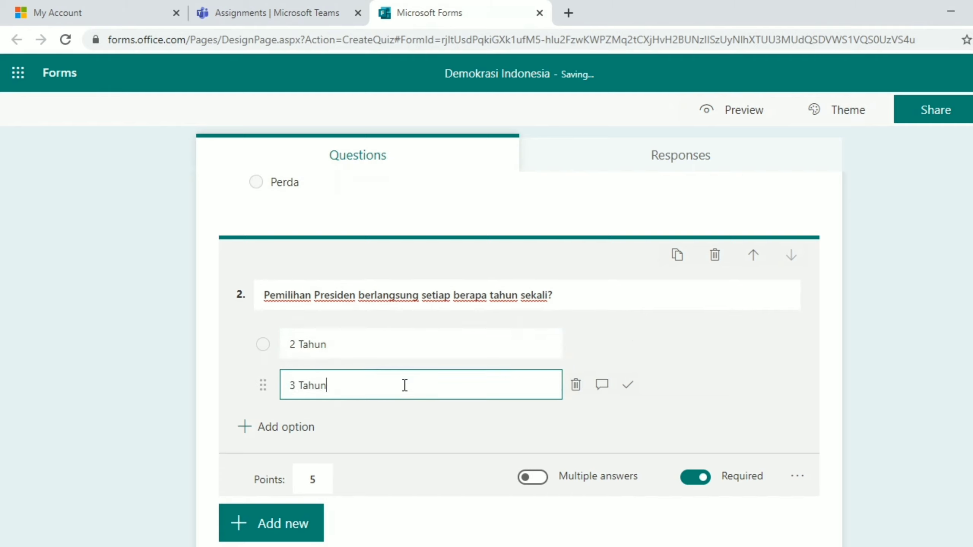
left_click(295, 427)
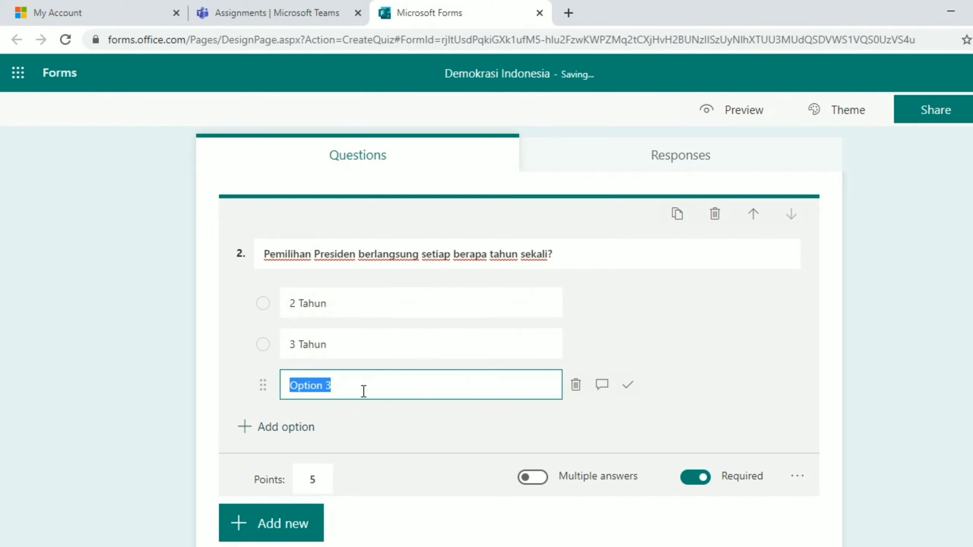
type("4 tahun")
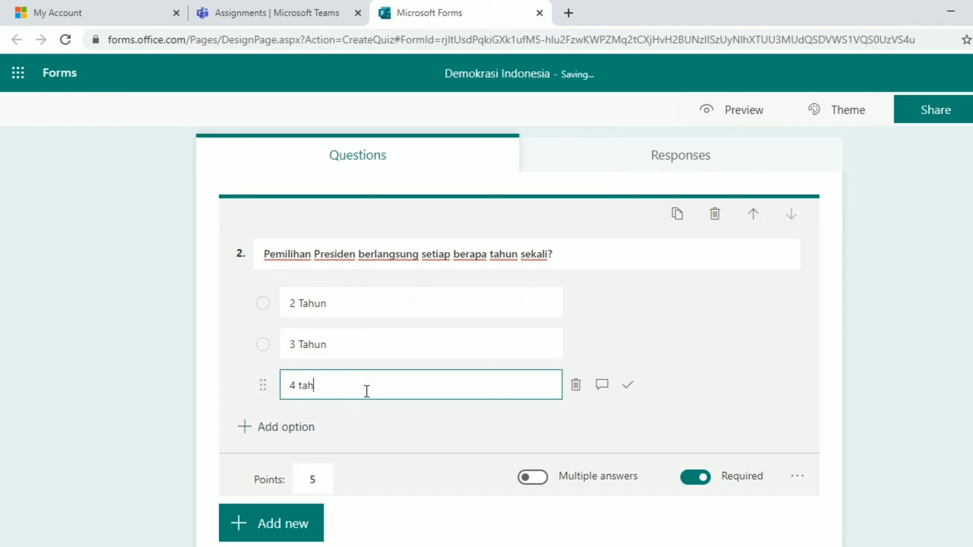
left_click(313, 426)
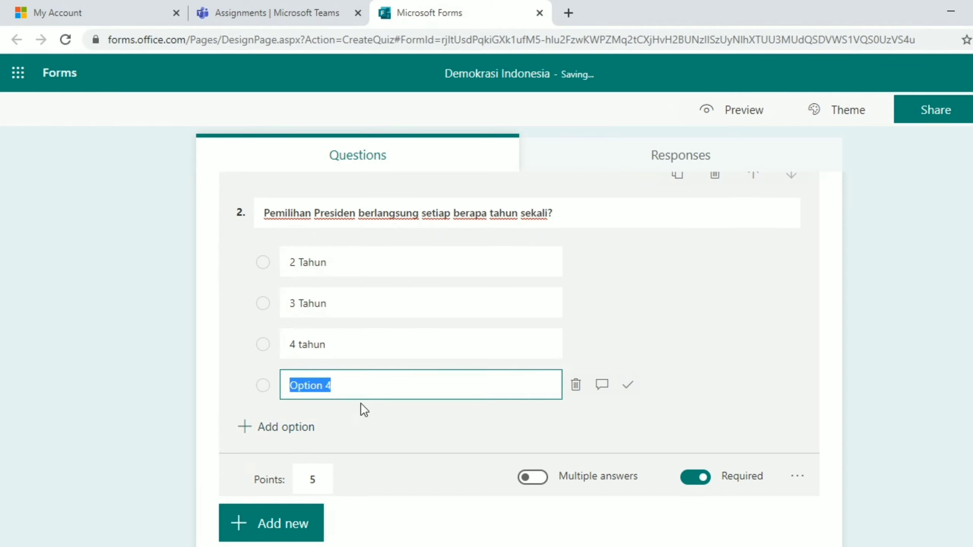
type("5 Tahun")
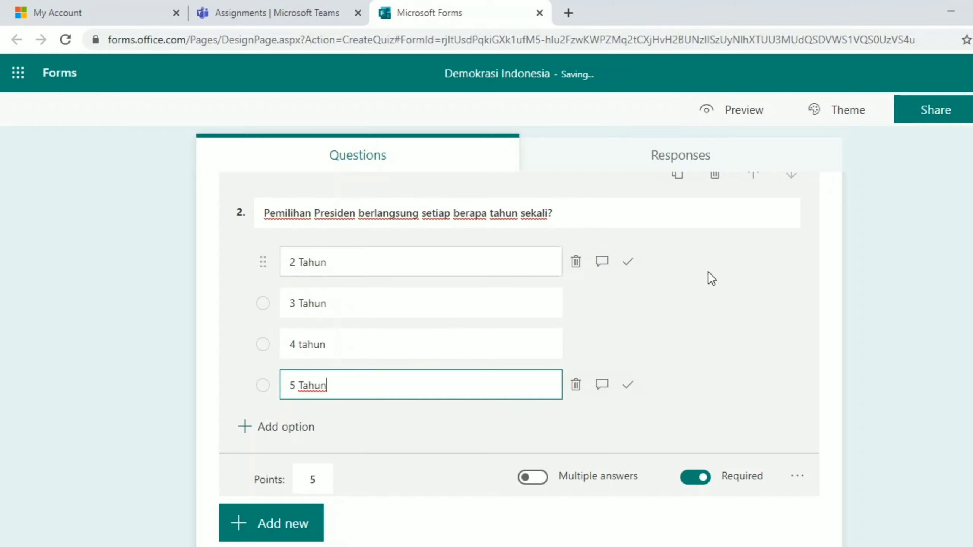
Mark 5 Tahun as the second question's correct answer and open the media insertion options for its question text.
left_click(628, 385)
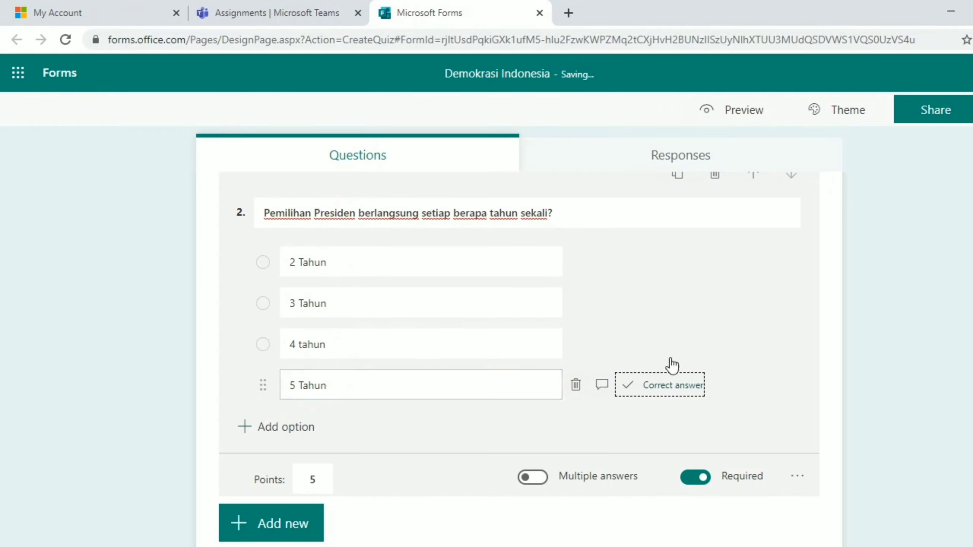
left_click(716, 217)
left_click(716, 217)
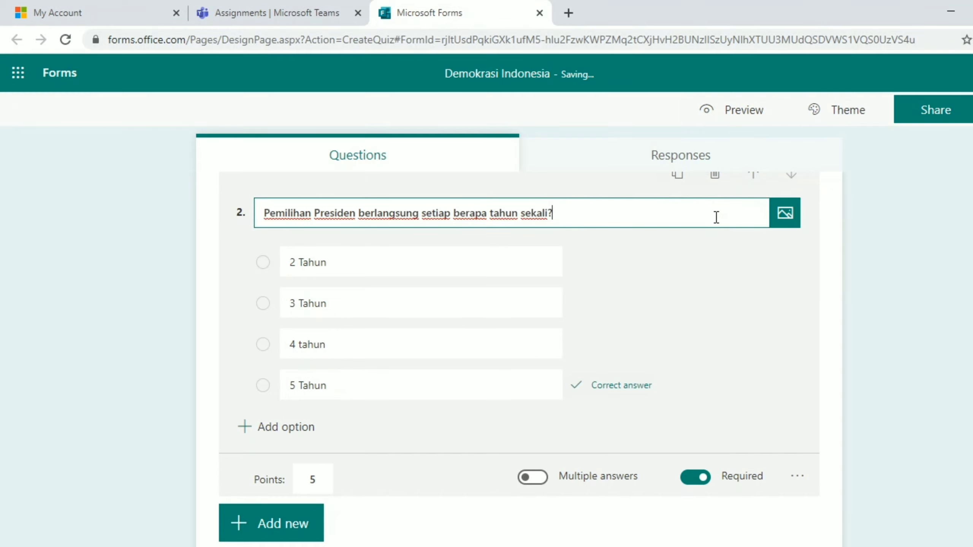
left_click(786, 214)
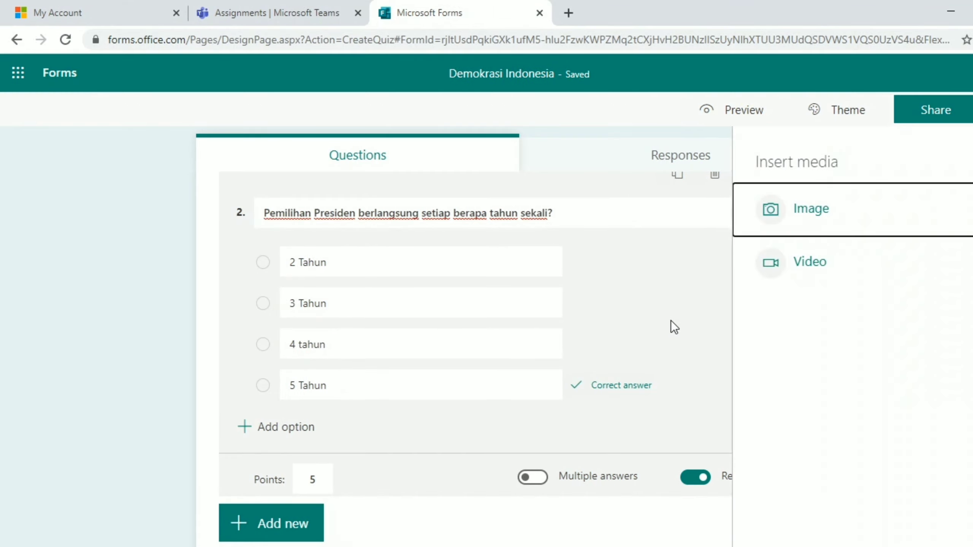
Search Google for "presiden" in a new browser tab and open the image results.
left_click(569, 14)
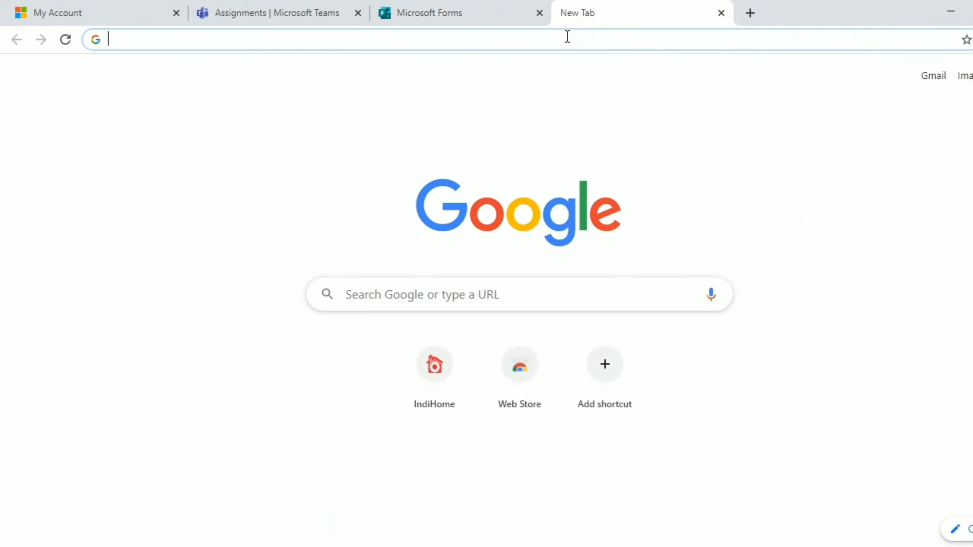
left_click(567, 37)
type("presiden")
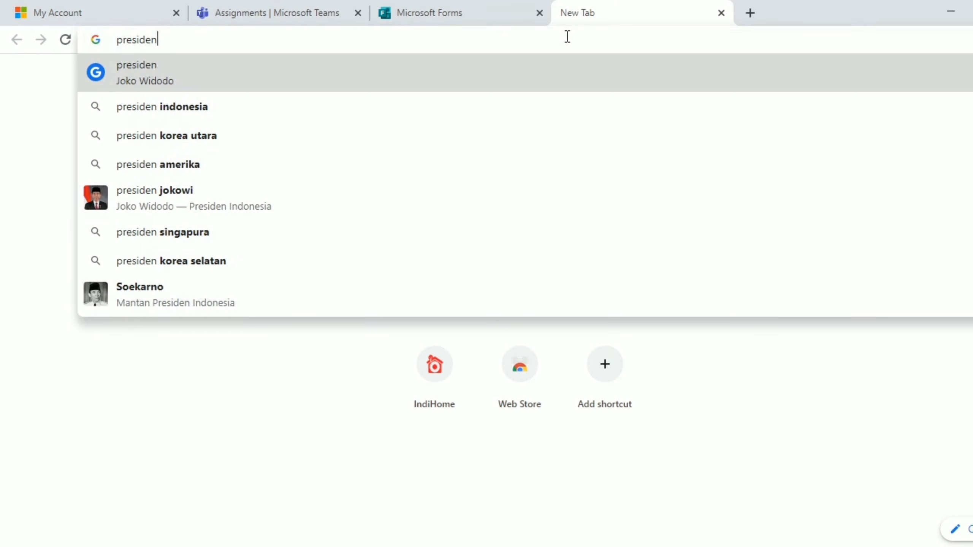
key("Return")
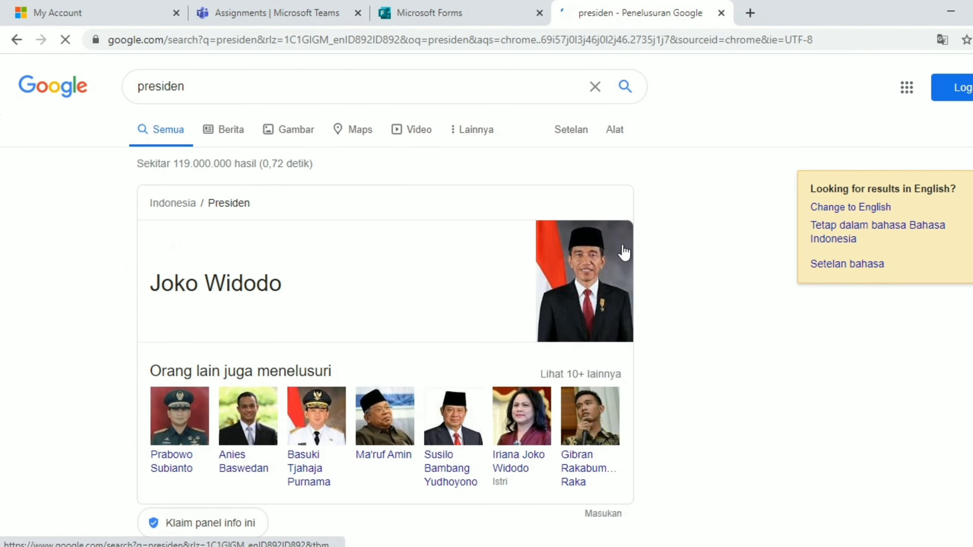
left_click(605, 256)
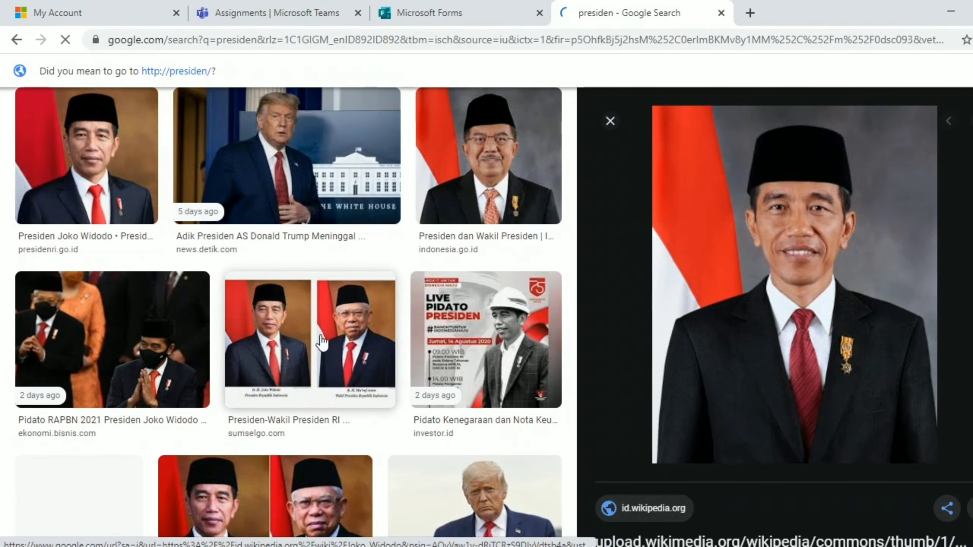
Save the sumselgo.com image of the president and vice president as a PNG in the Downloads folder.
left_click(322, 341)
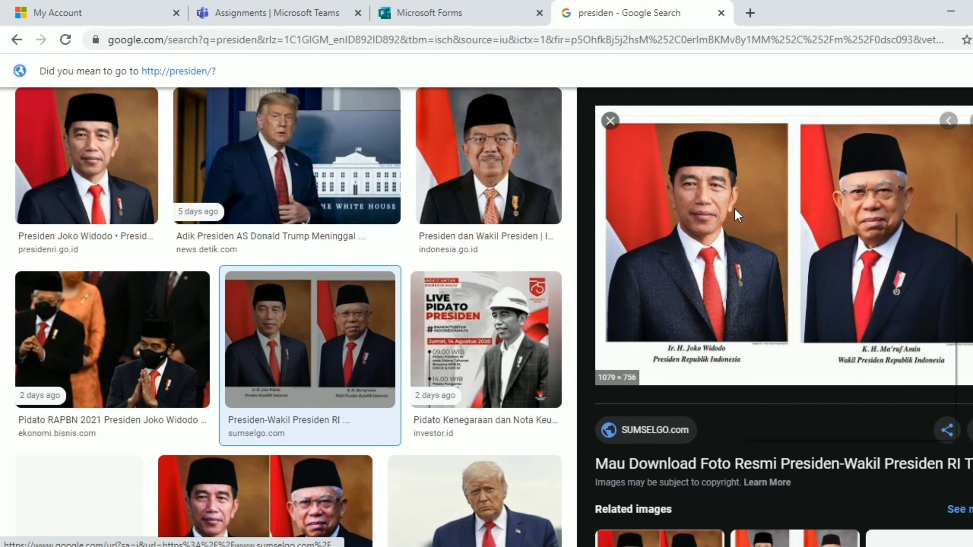
right_click(735, 210)
left_click(769, 346)
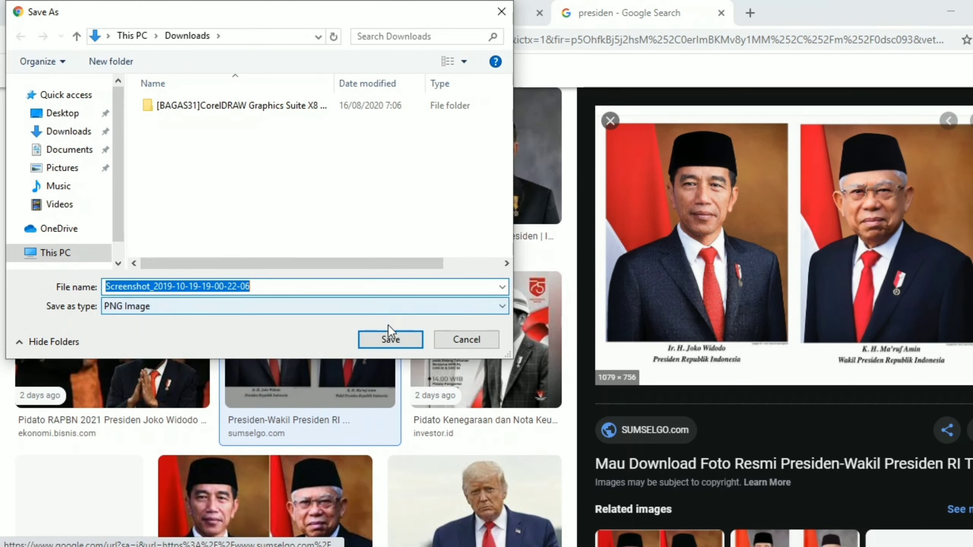
left_click(390, 339)
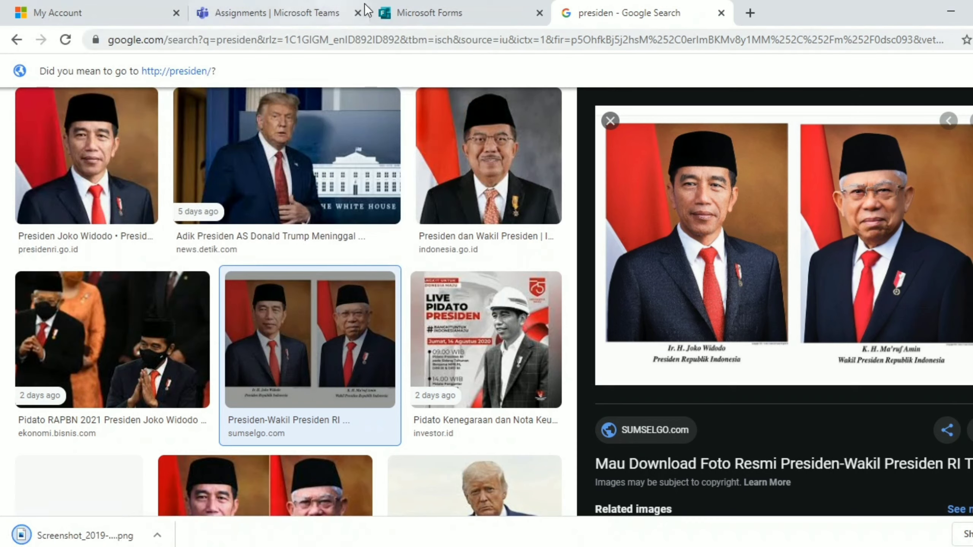
Return to the Forms quiz and add the first portrait from a Bing image search for "presiden indonesia" to the second question.
left_click(420, 15)
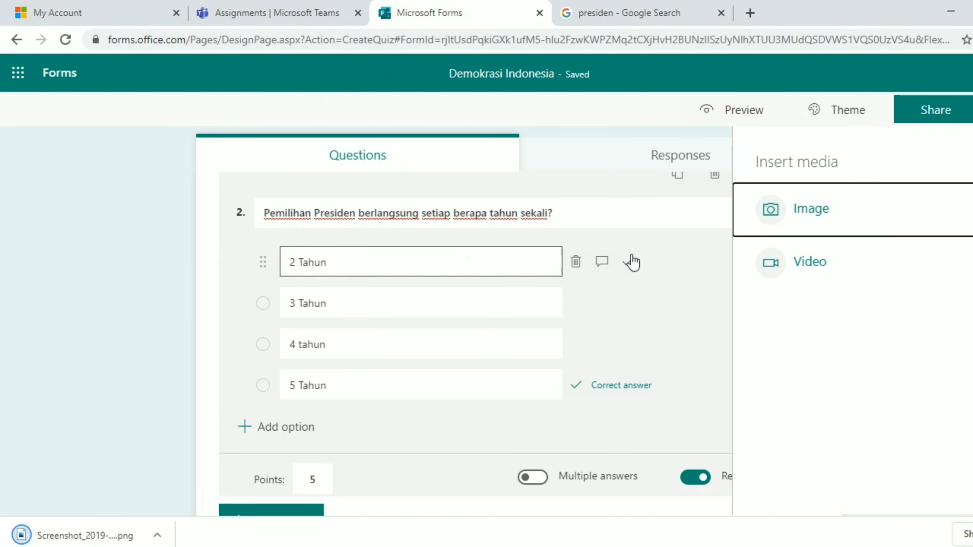
left_click(846, 214)
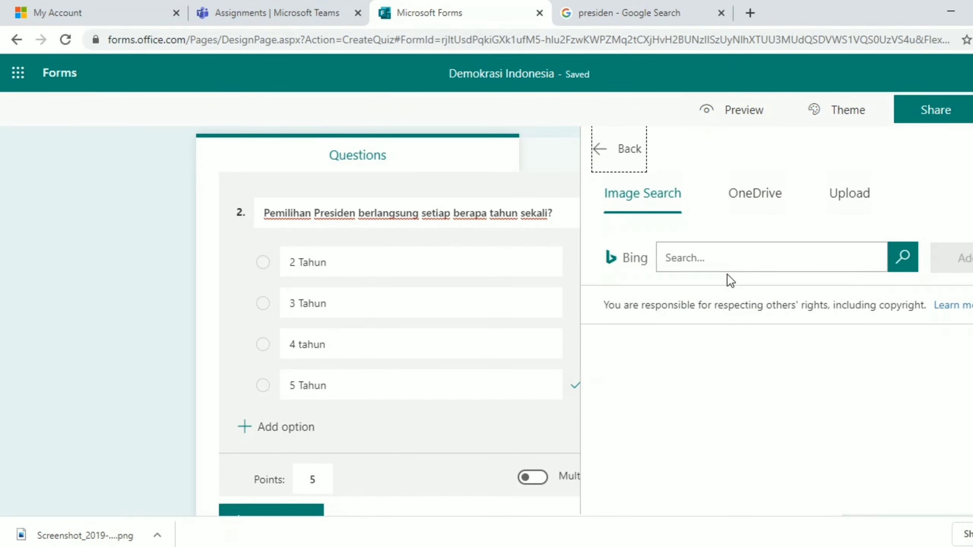
left_click(740, 251)
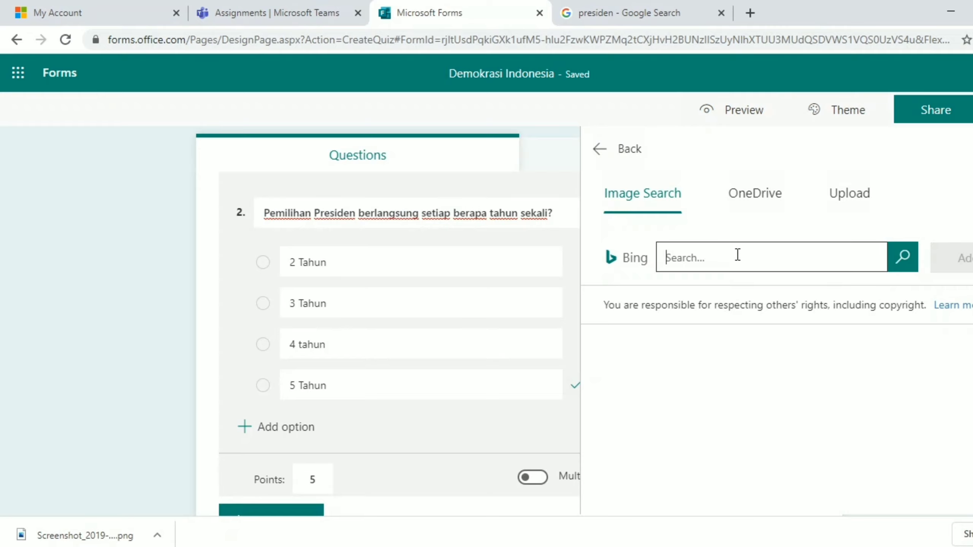
type("presiden indonesia")
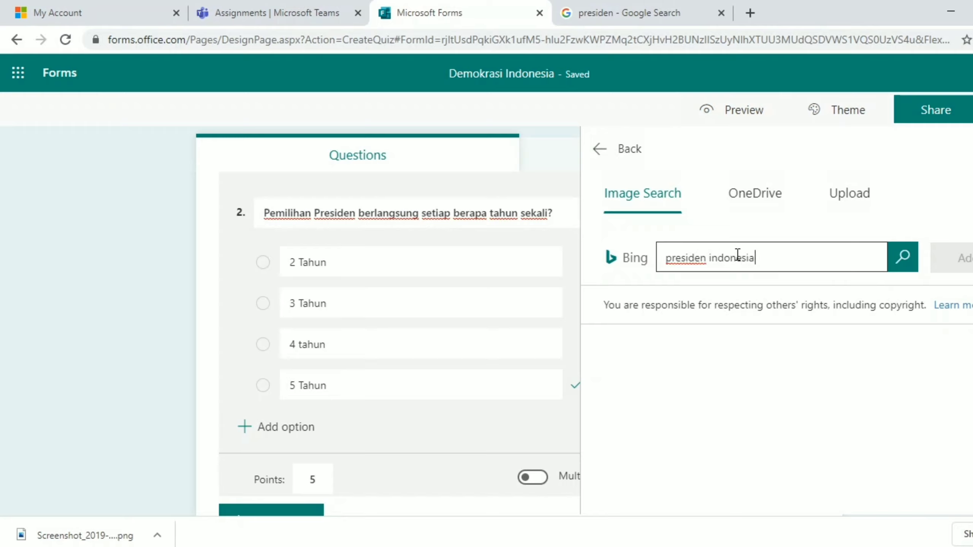
key("Return")
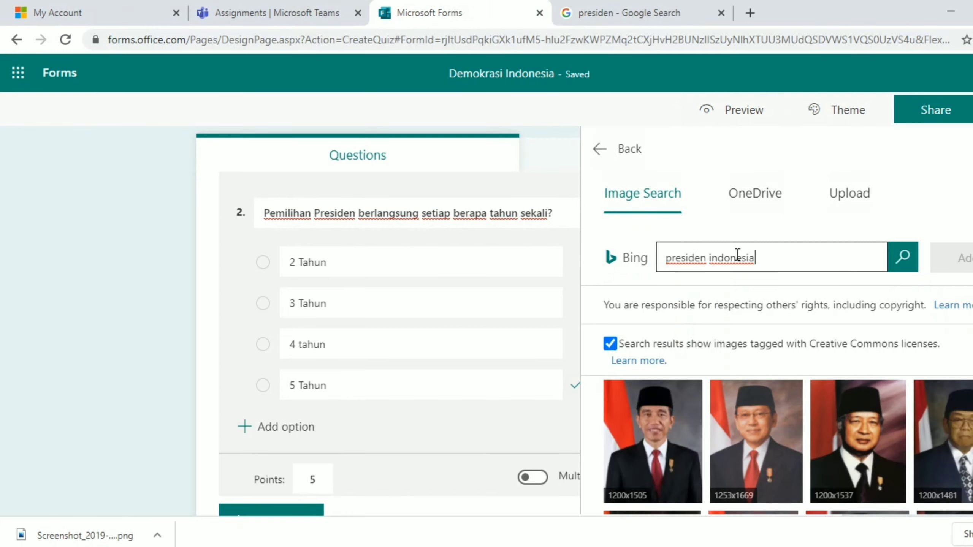
left_click_drag(971, 398, 971, 437)
left_click(670, 452)
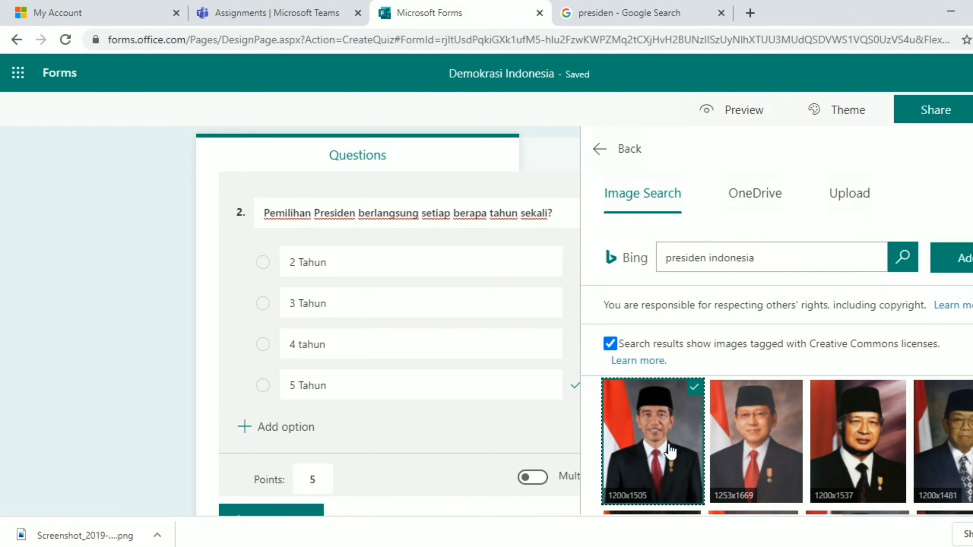
left_click(953, 258)
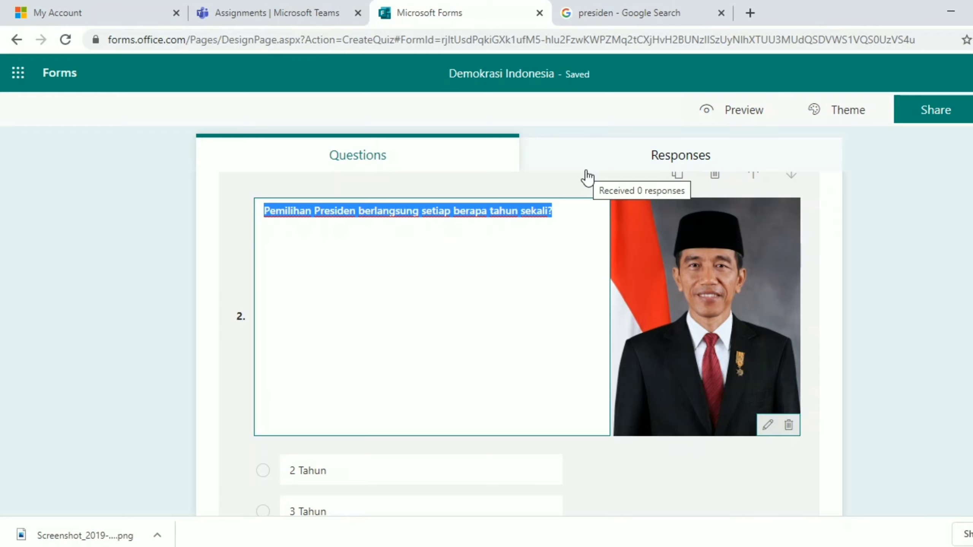
left_click(908, 307)
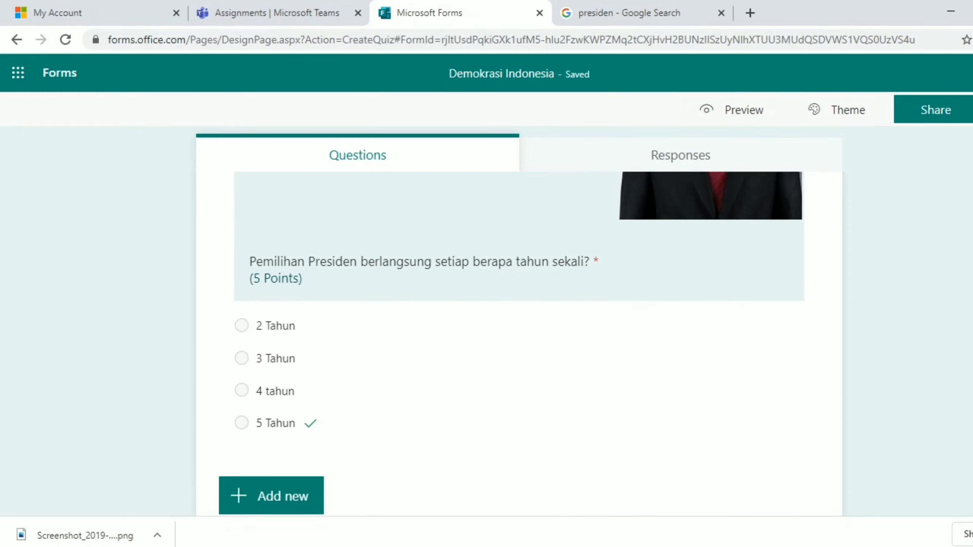
Add a third question of type Text reading "Siapakah Wakil Presiden RI saat ini?".
left_click(286, 460)
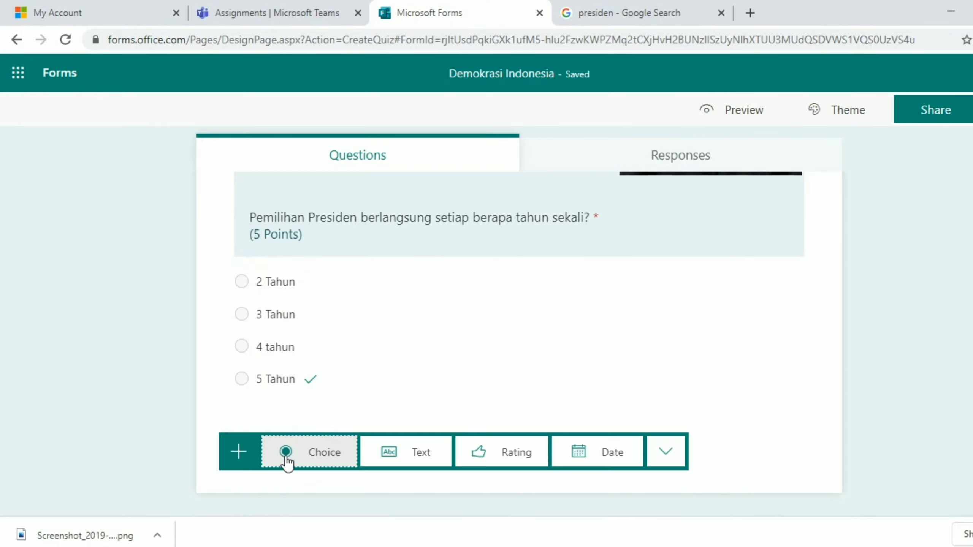
left_click(412, 456)
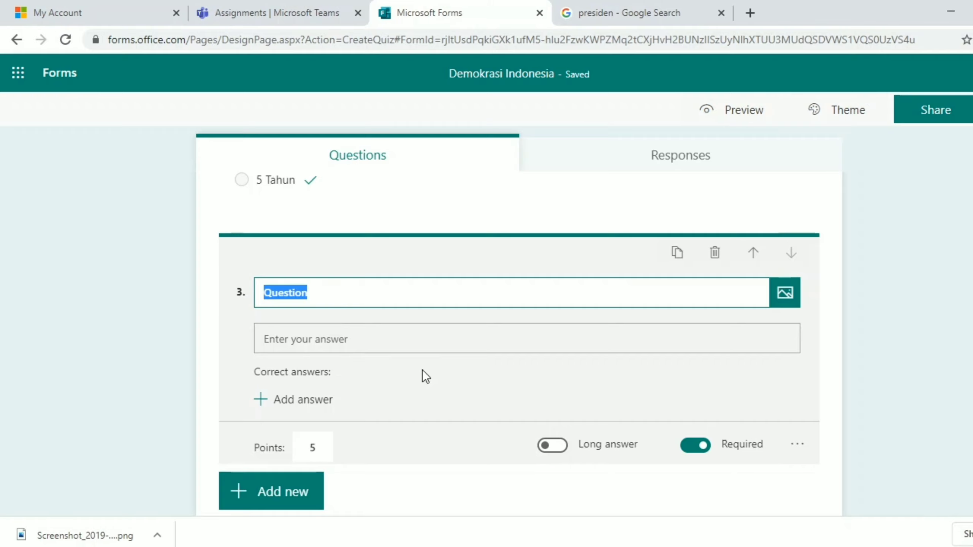
type("Siapakah ")
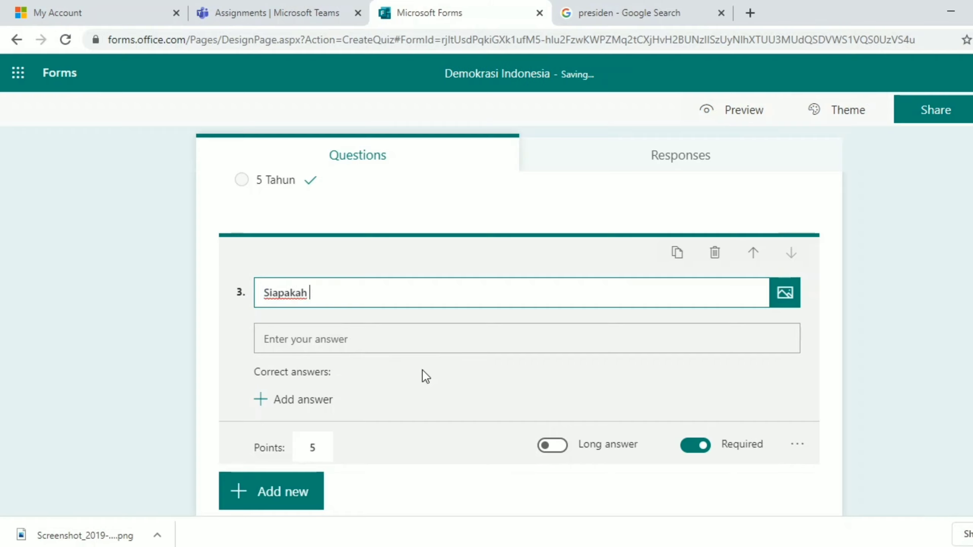
type("Wakil Presde")
key("BackSpace")
key("BackSpace")
type("iden RI ")
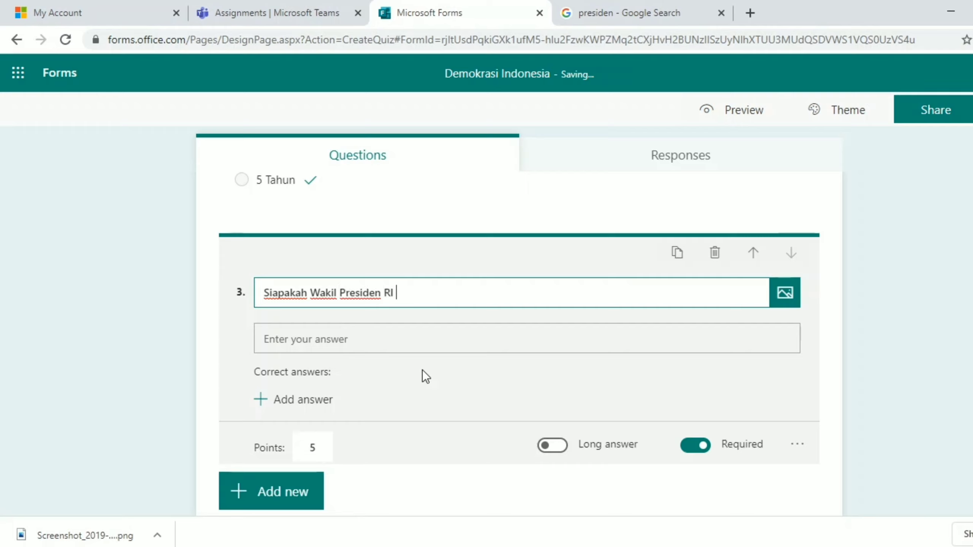
type("saat ini?")
Add "KH. Ma'ruf Amin" as the correct answer to the third question.
left_click(328, 347)
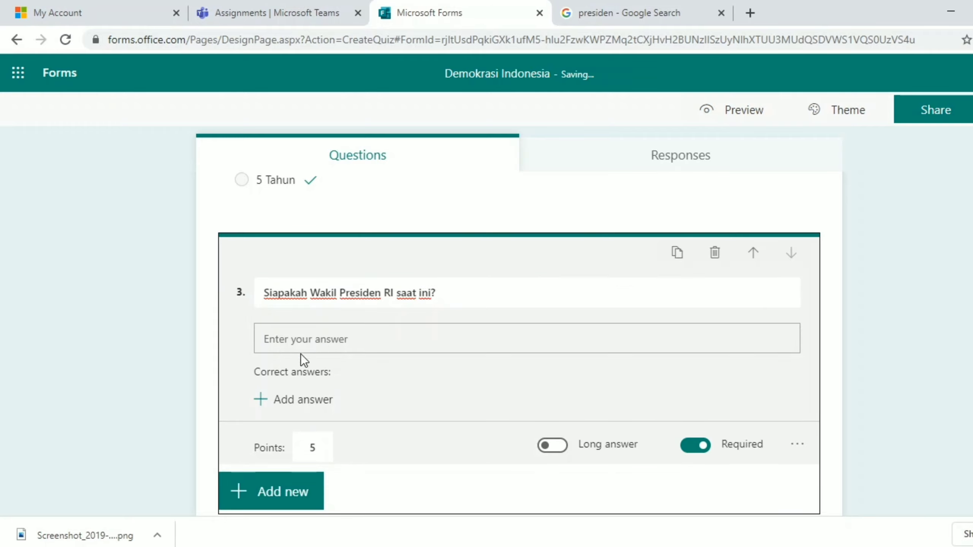
left_click(292, 402)
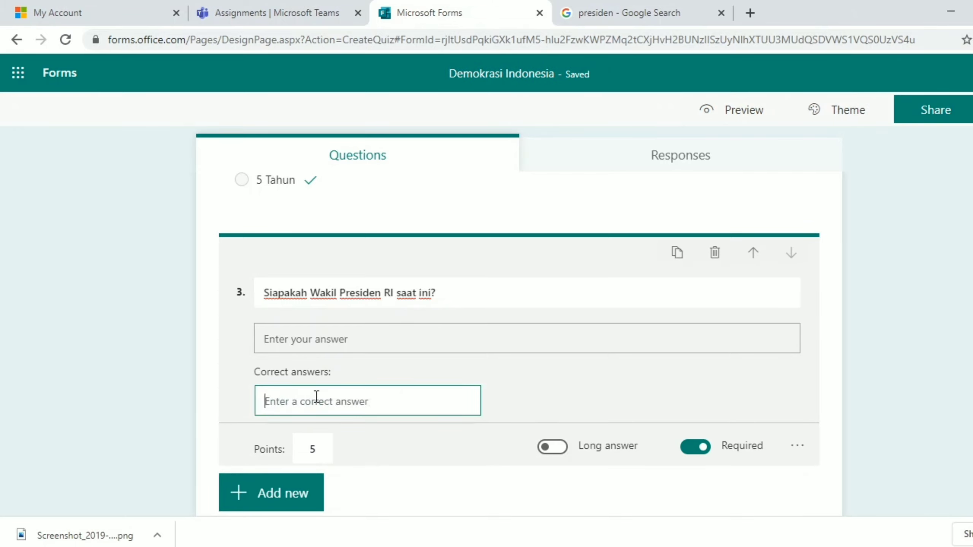
type("KH.")
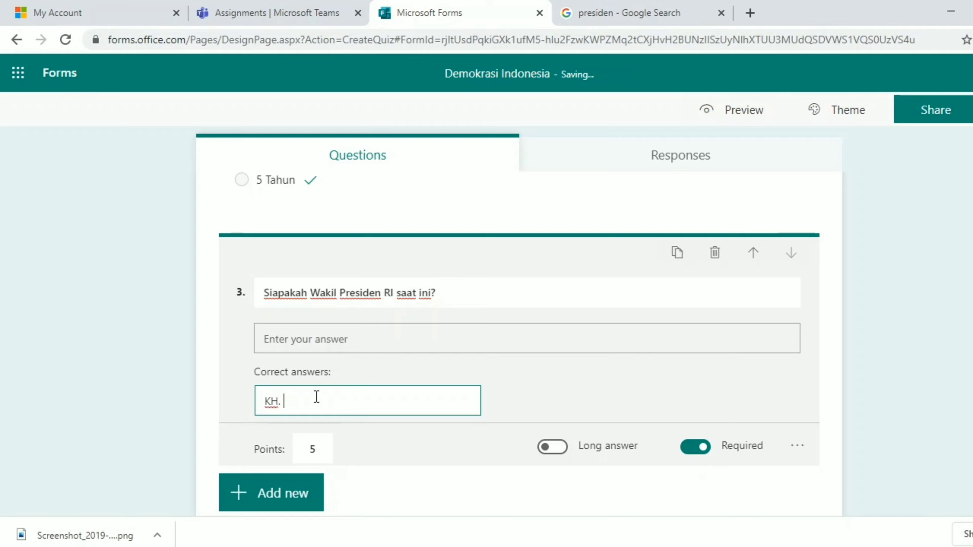
type(" Ma'ruf Amin")
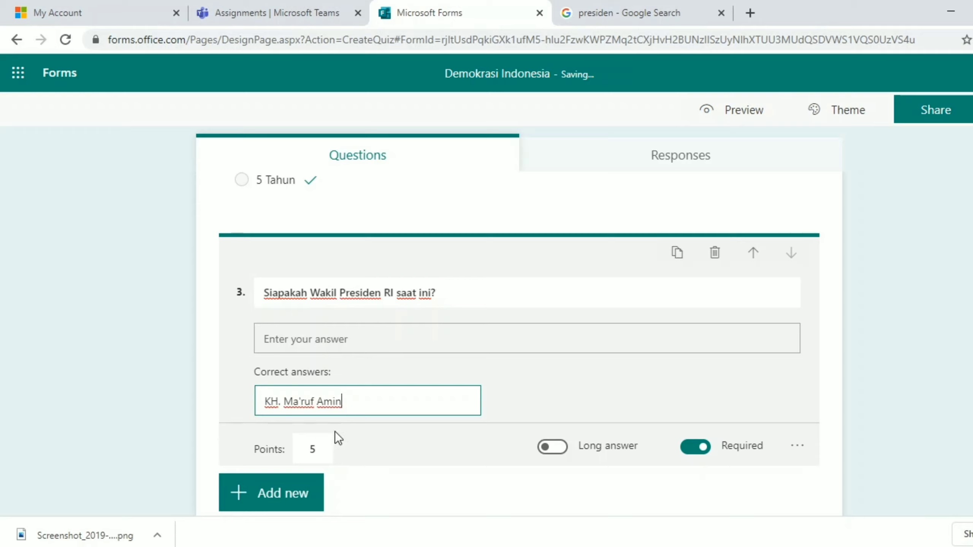
left_click(567, 427)
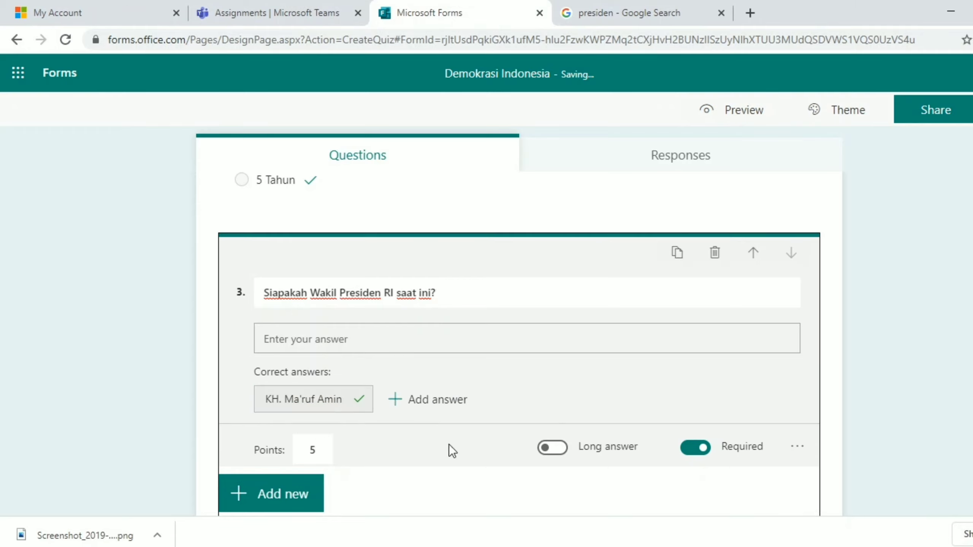
Add a fourth question of type Rating reading "Bagaimana kah menurutmu tingkat kesulitan Quiz ini?".
left_click(292, 492)
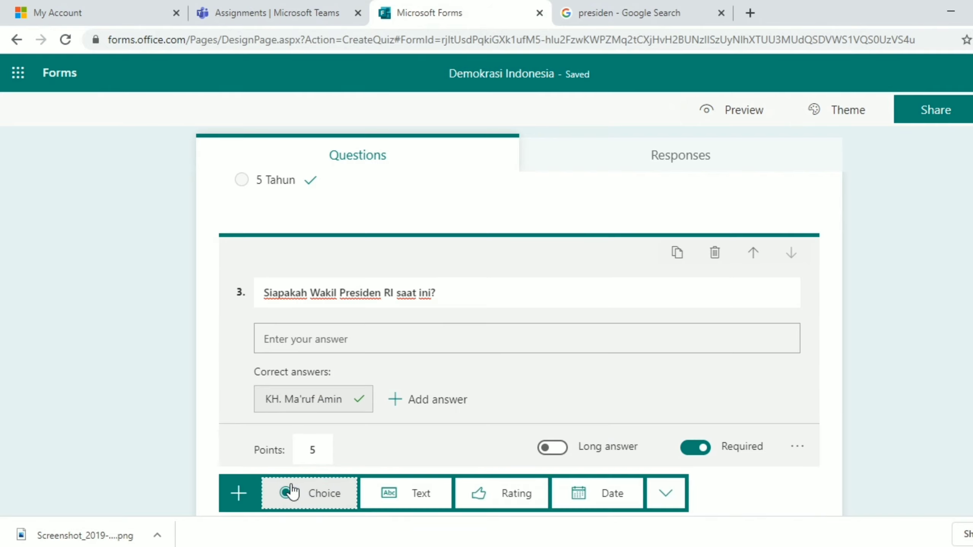
left_click(517, 494)
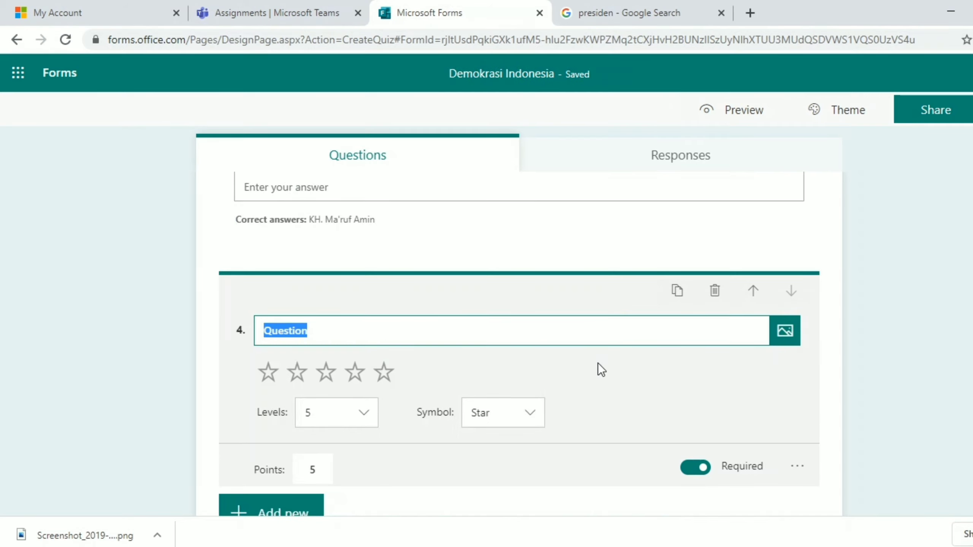
type("Bagai")
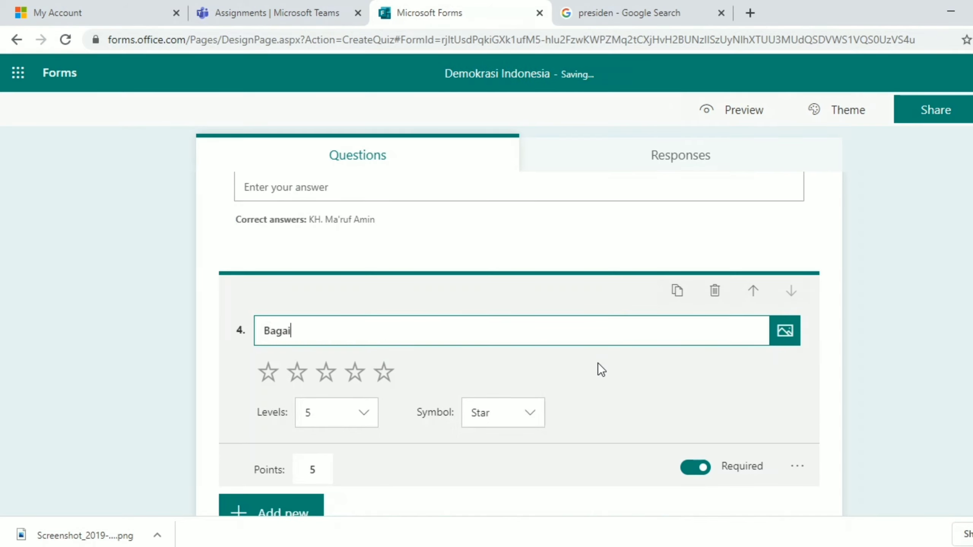
type("mana kah m")
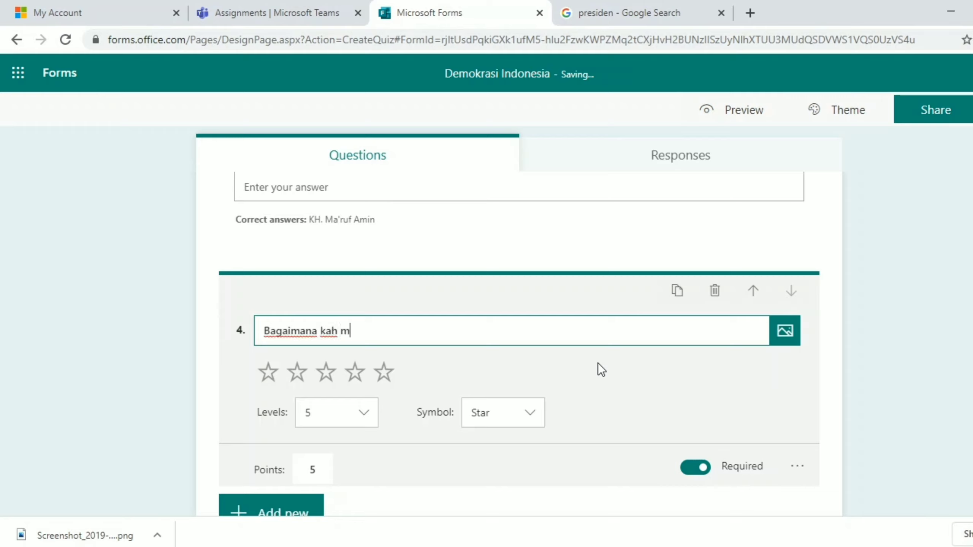
type("enurut")
type("mu")
type("u ")
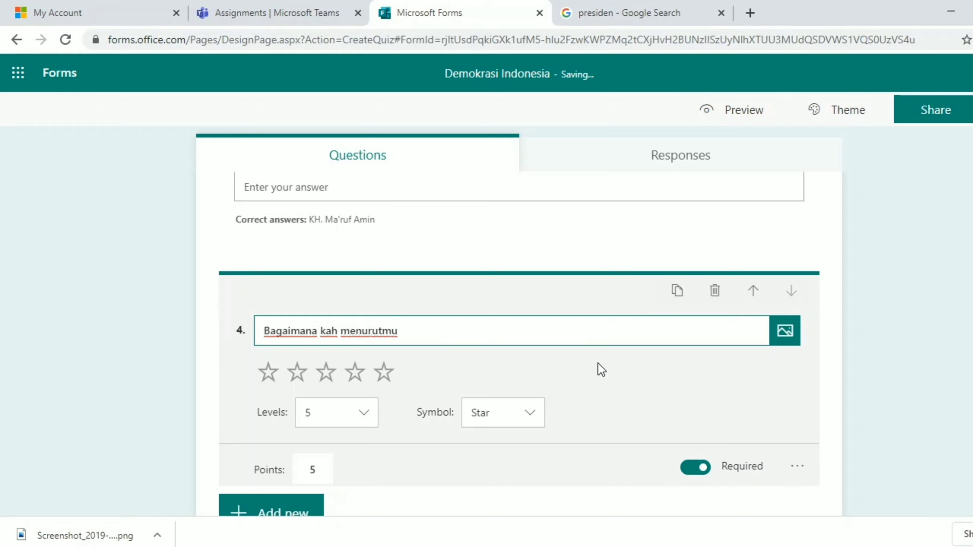
type("tingkat kesulita")
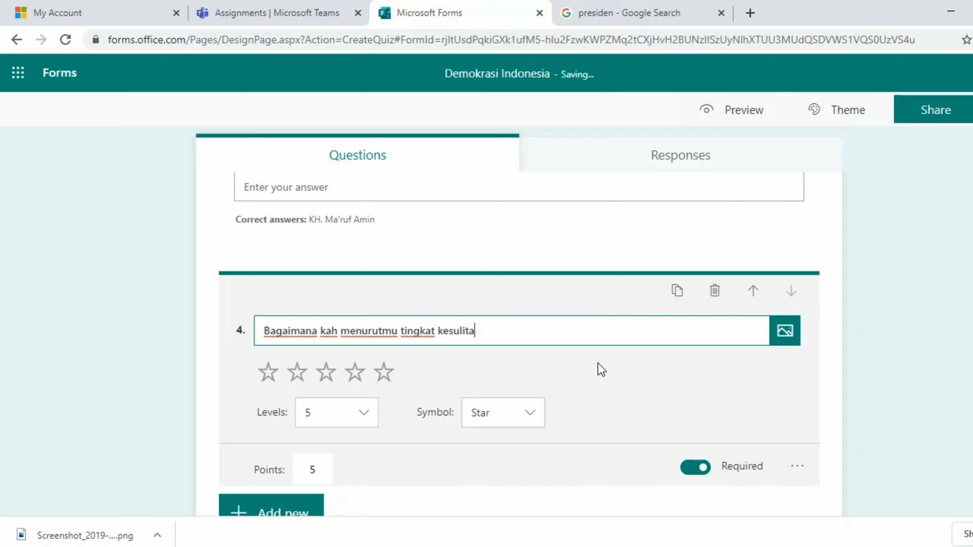
type("n Quiz ini?")
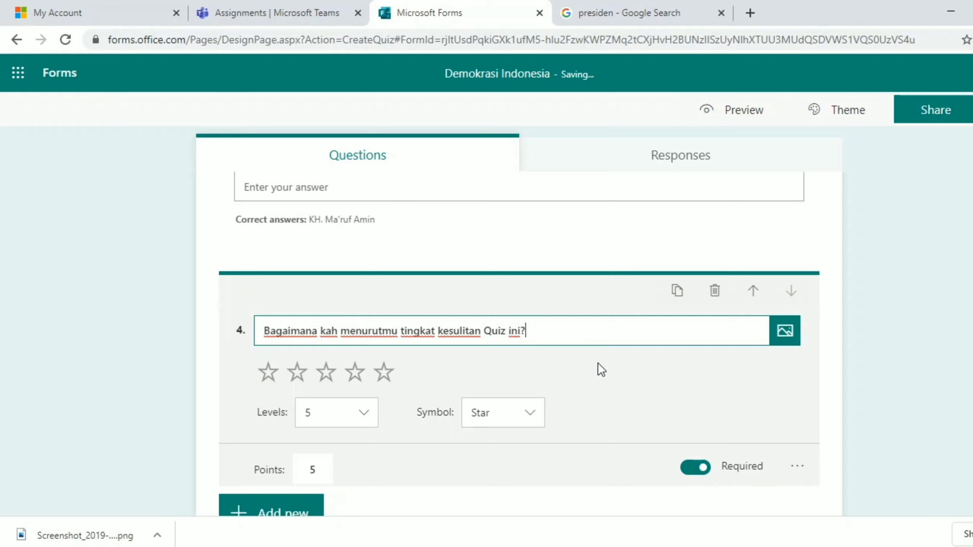
Change the fourth question's rating symbol to Number.
left_click(504, 437)
left_click(517, 417)
left_click(518, 443)
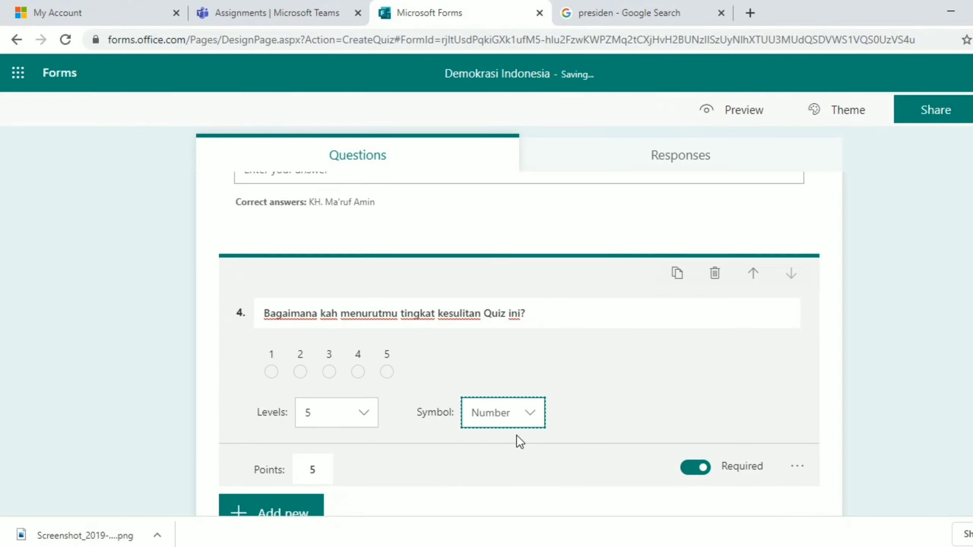
Extend the fourth question's text with the instruction "pilih 1 -5 dari mudah sampai sulit.".
left_click(535, 311)
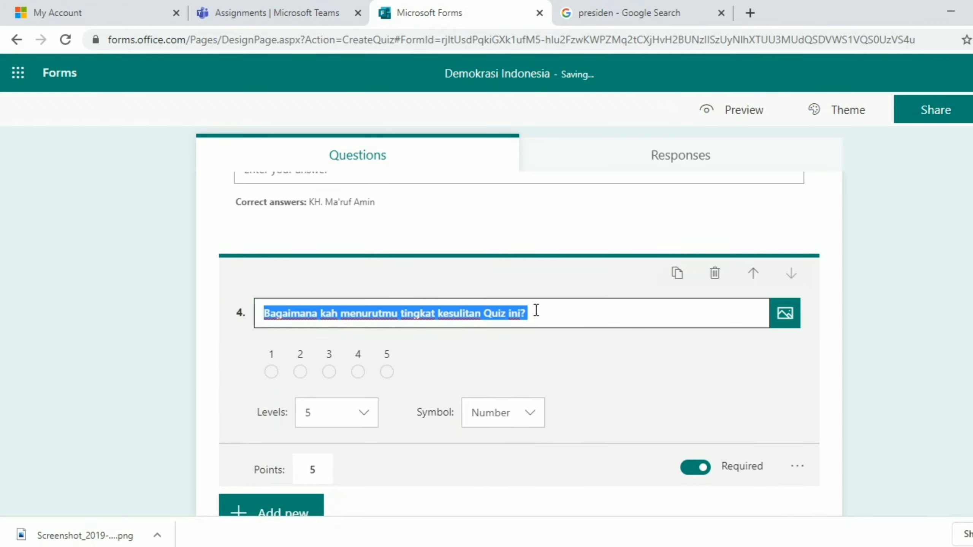
left_click(536, 311)
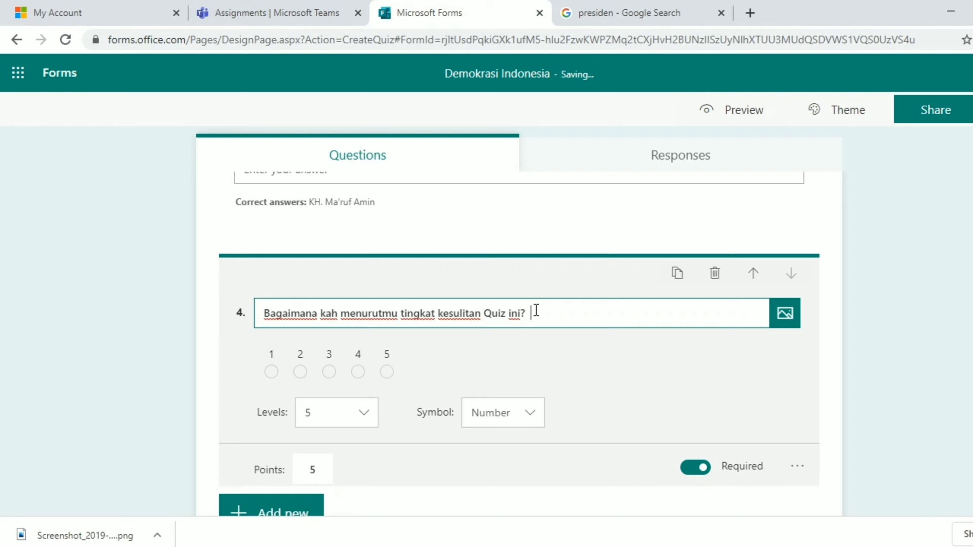
type("1")
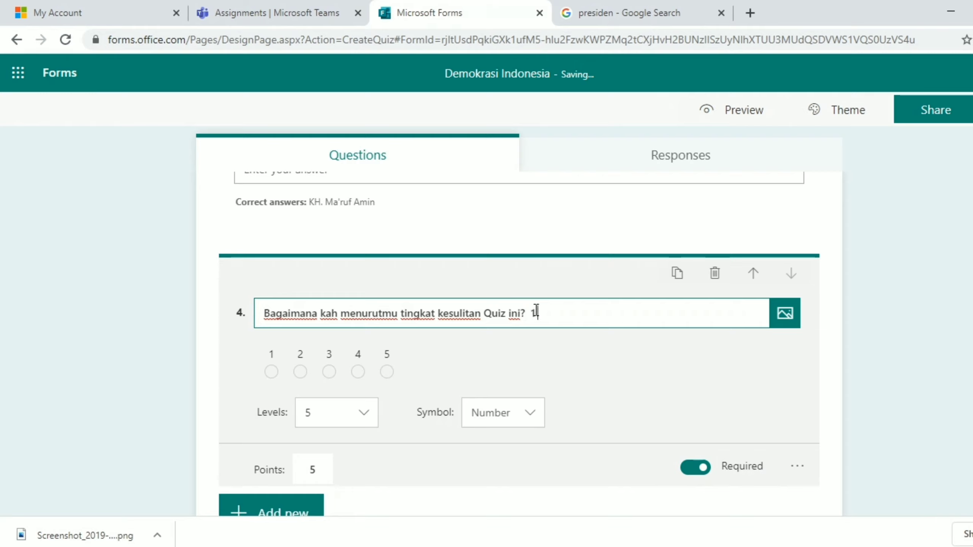
type("-5 dari mudah samp")
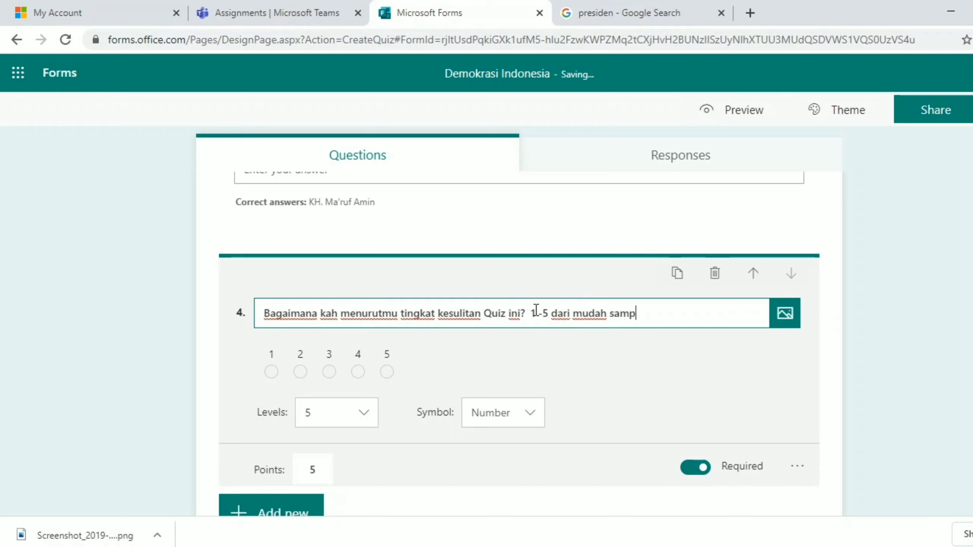
type("ai susa=")
key("BackSpace")
key("BackSpace")
type("lit.")
type("pilih")
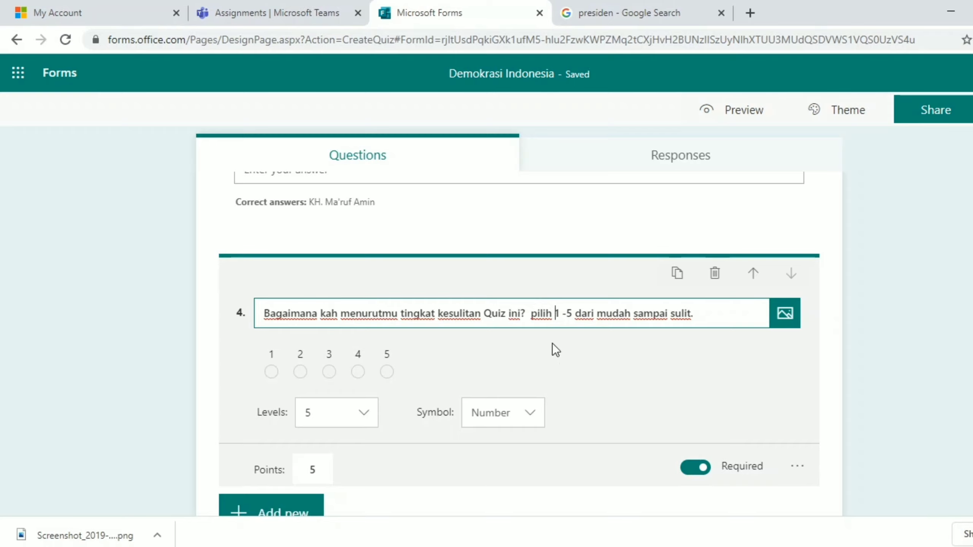
Set the fourth question's rating scale to 10 levels.
left_click(356, 414)
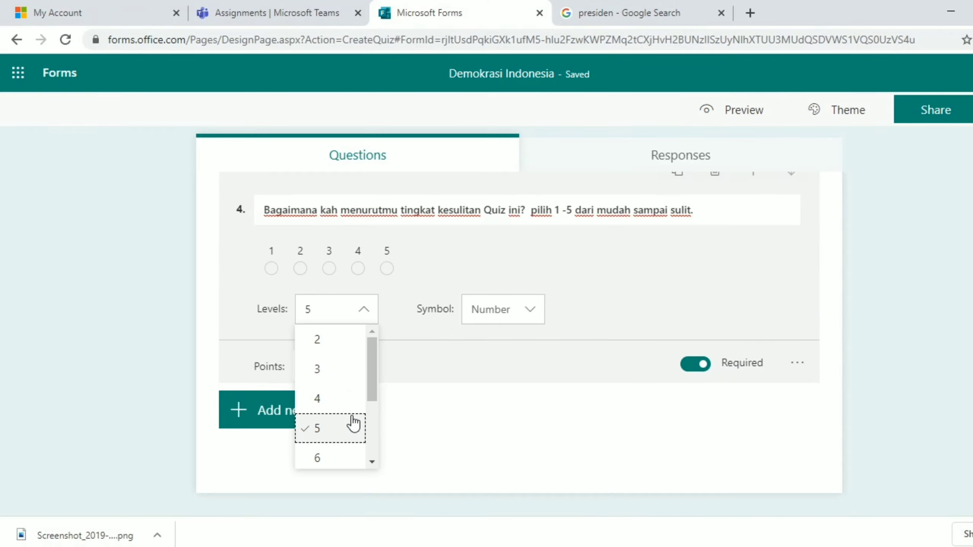
left_click(353, 423)
left_click(371, 325)
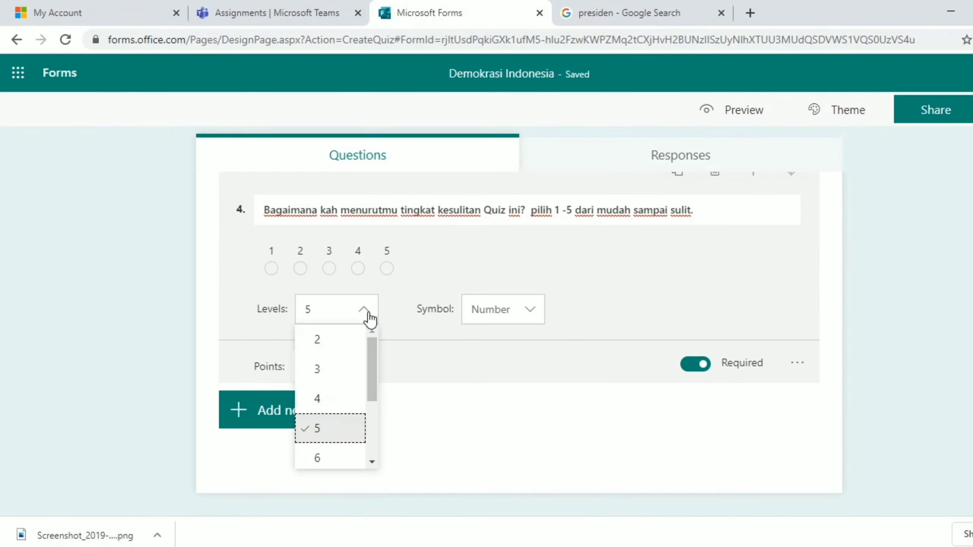
left_click_drag(374, 396, 373, 447)
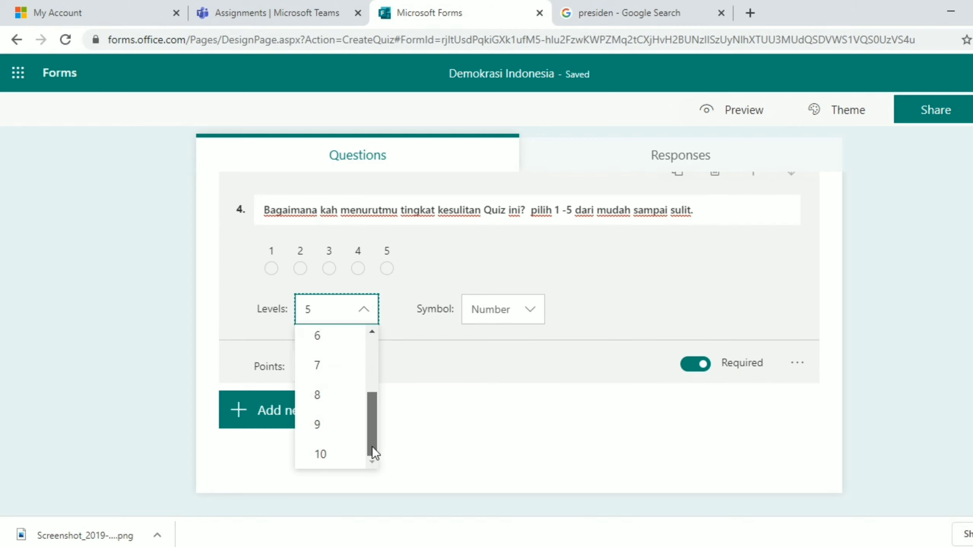
left_click(354, 455)
Change the range in the fourth question's instruction to "1 - 10".
left_click(580, 213)
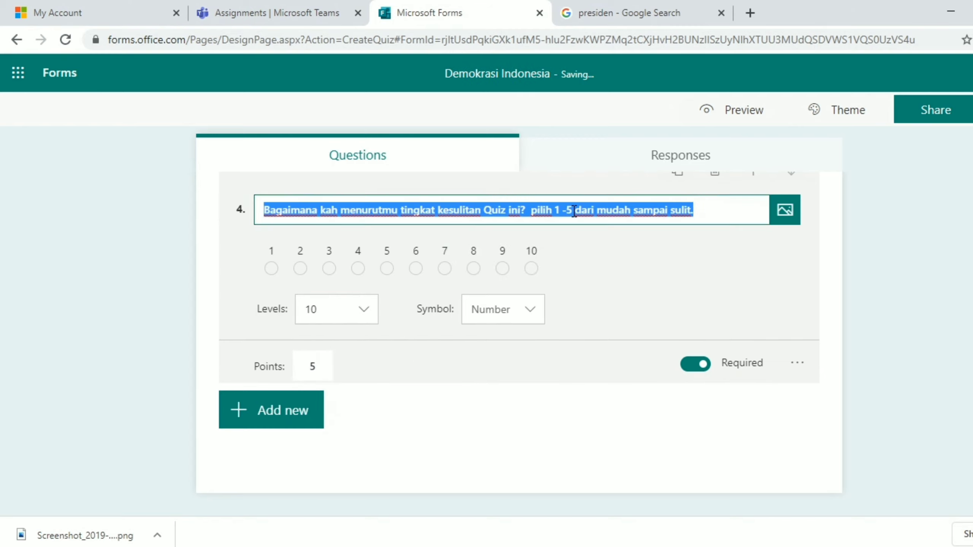
left_click(574, 212)
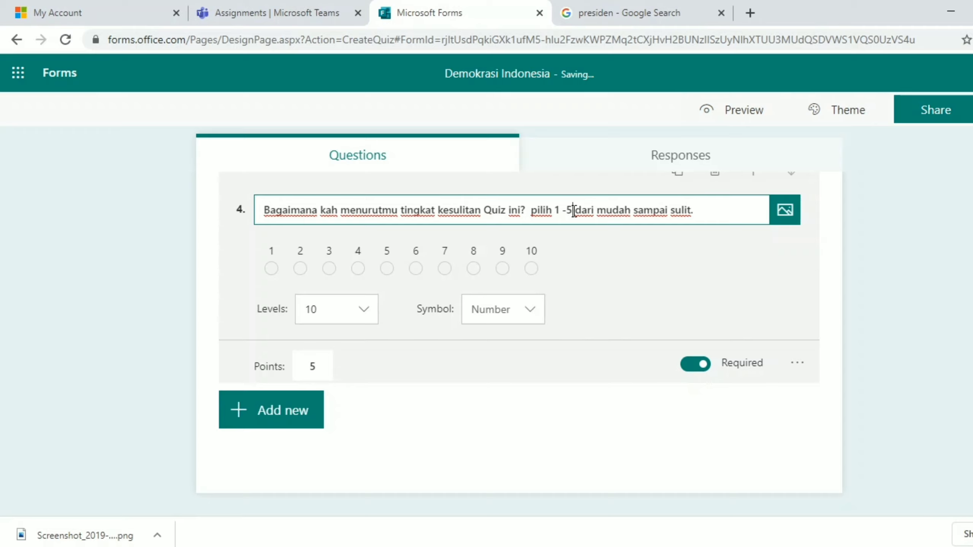
key("BackSpace")
type("10")
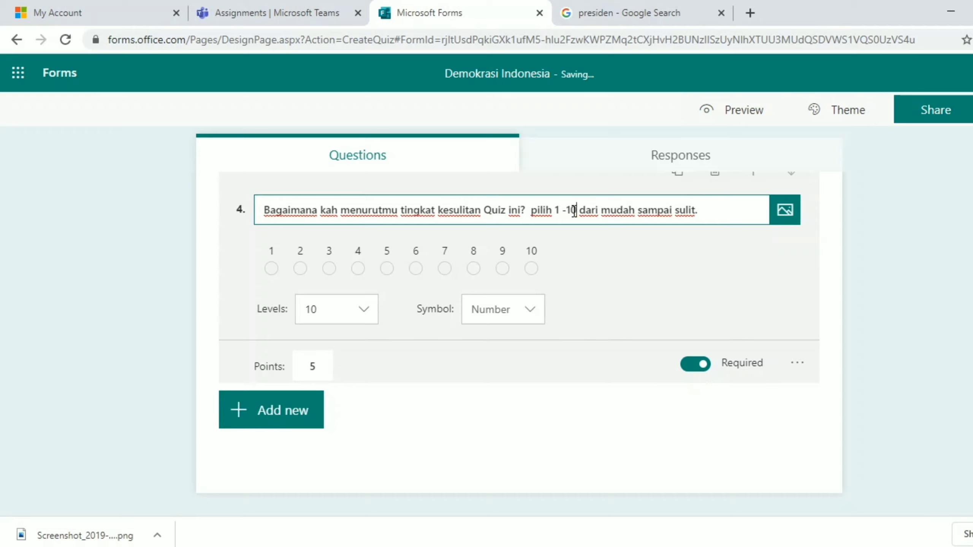
left_click(568, 210)
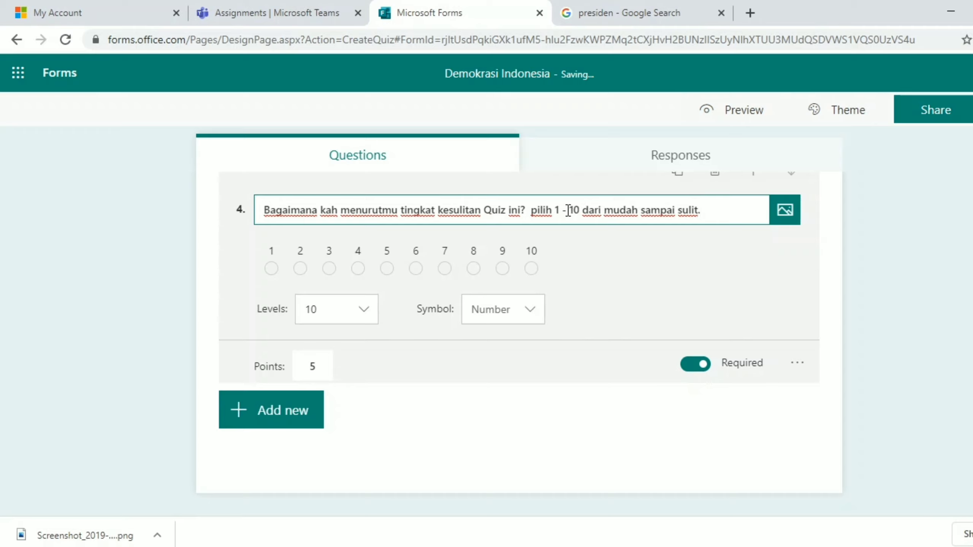
left_click(601, 255)
Clear the points value of the fourth question so the rating is not scored.
left_click(314, 371)
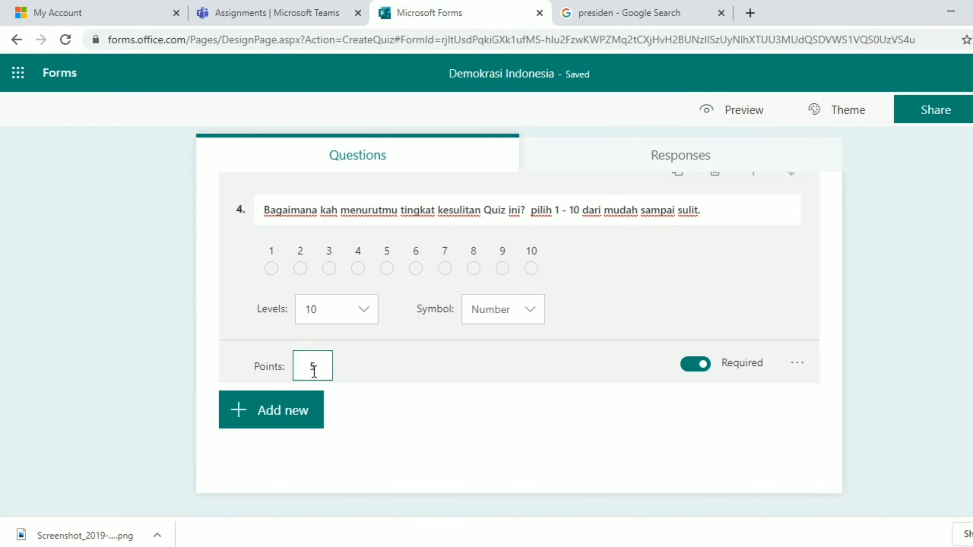
key("BackSpace")
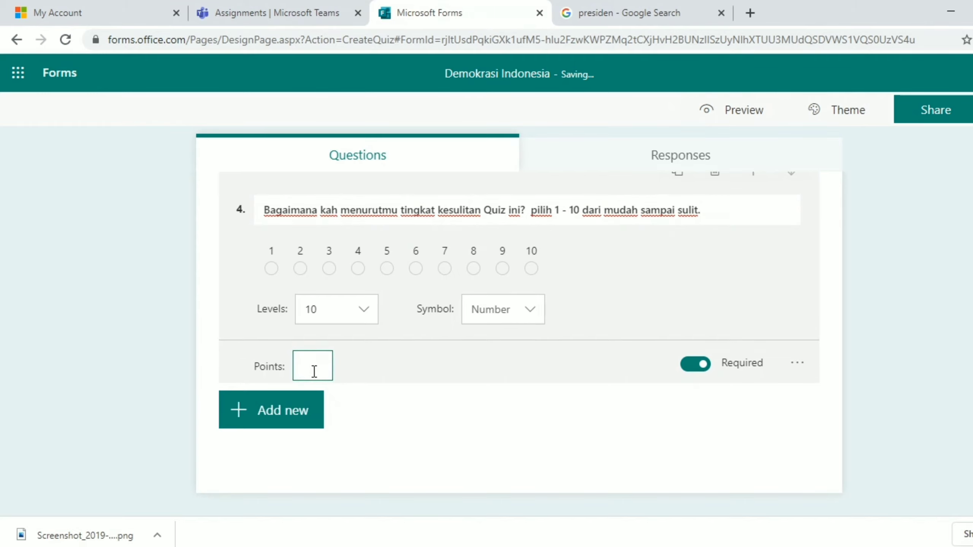
key("BackSpace")
left_click(410, 399)
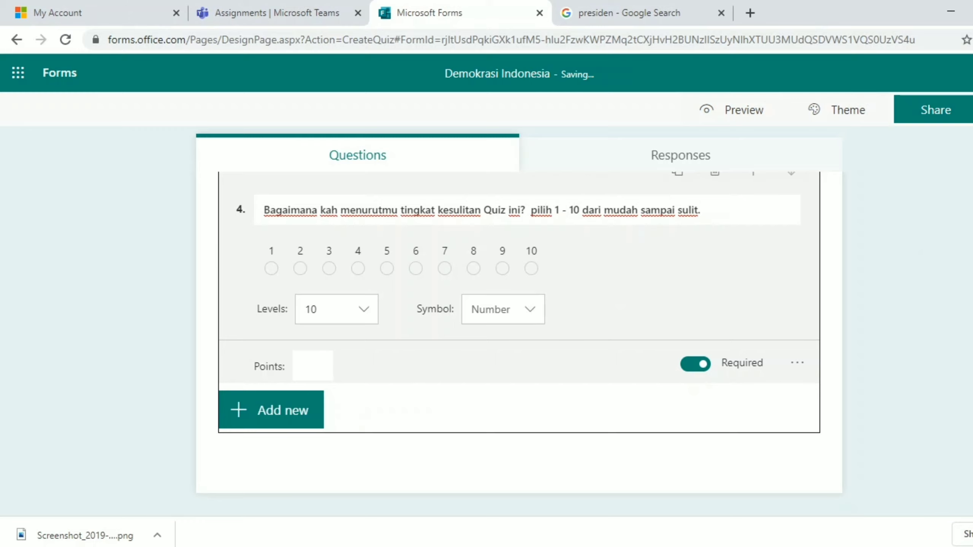
Copy the quiz's response link, keeping responses limited to "Only people in my organization can respond".
scroll(519, 345, "up", 20)
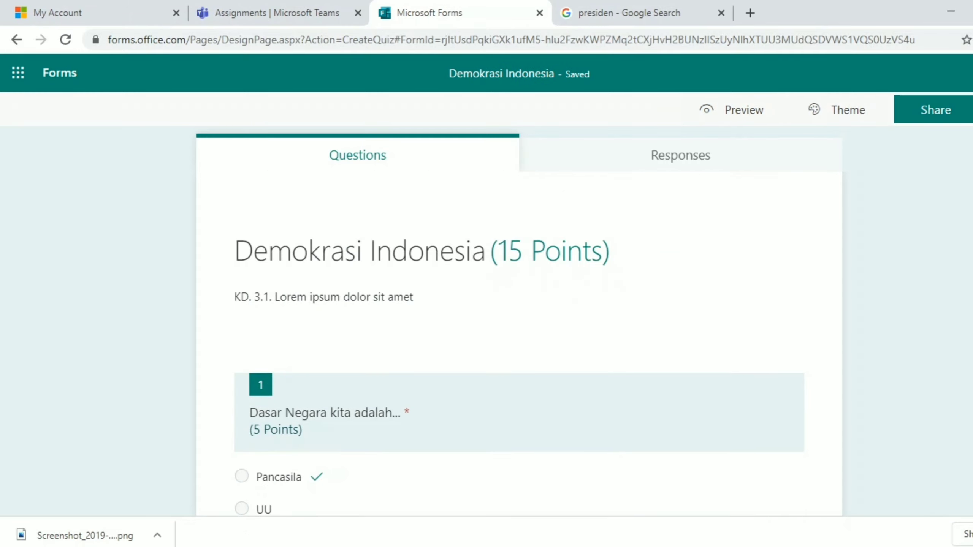
left_click(913, 119)
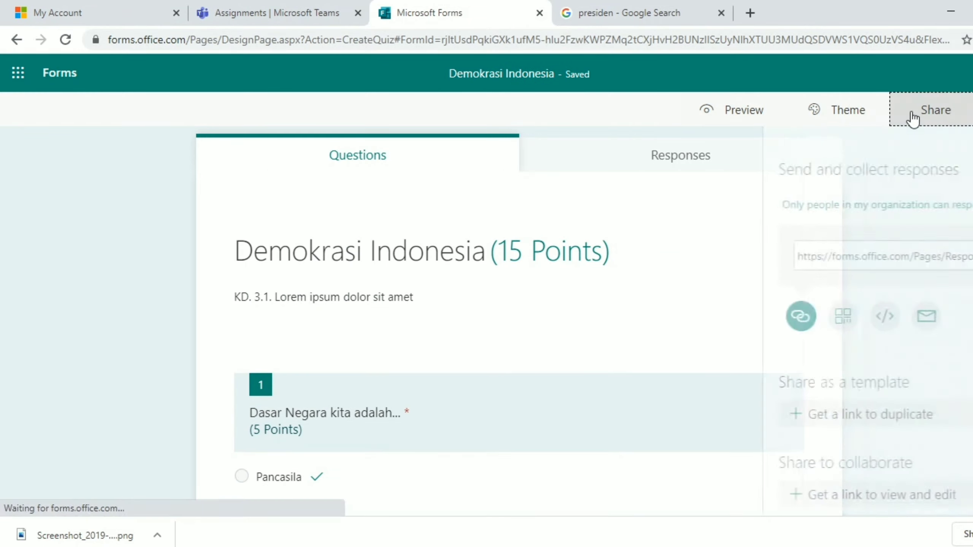
left_click(967, 265)
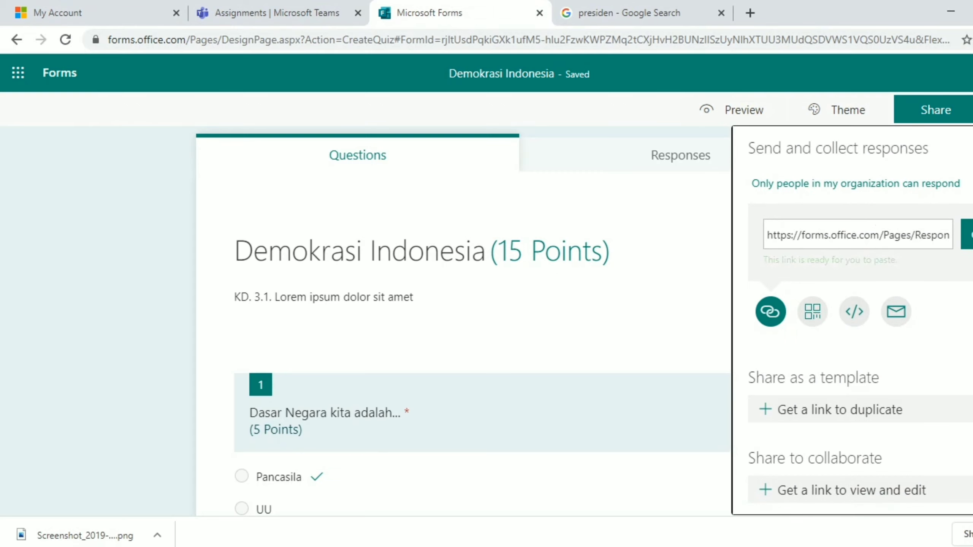
left_click(918, 208)
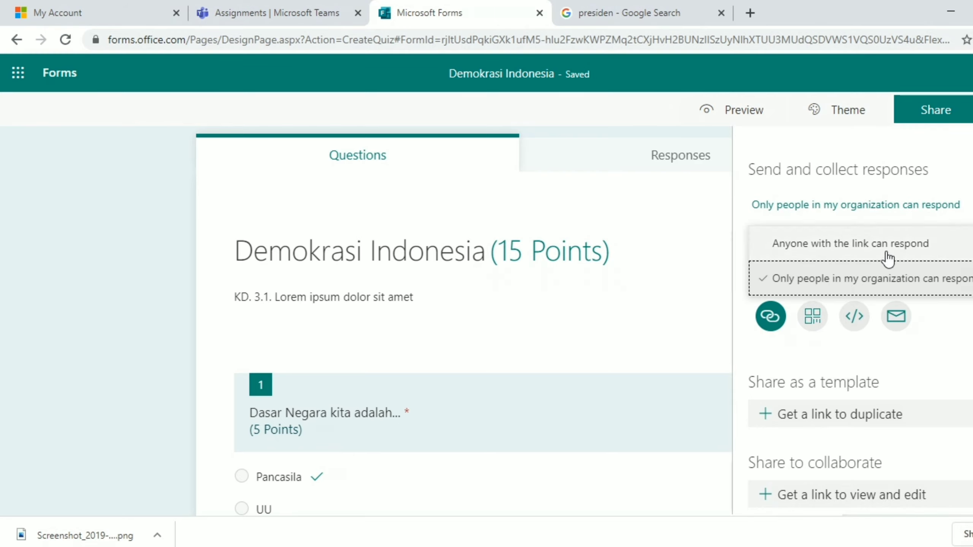
left_click(887, 284)
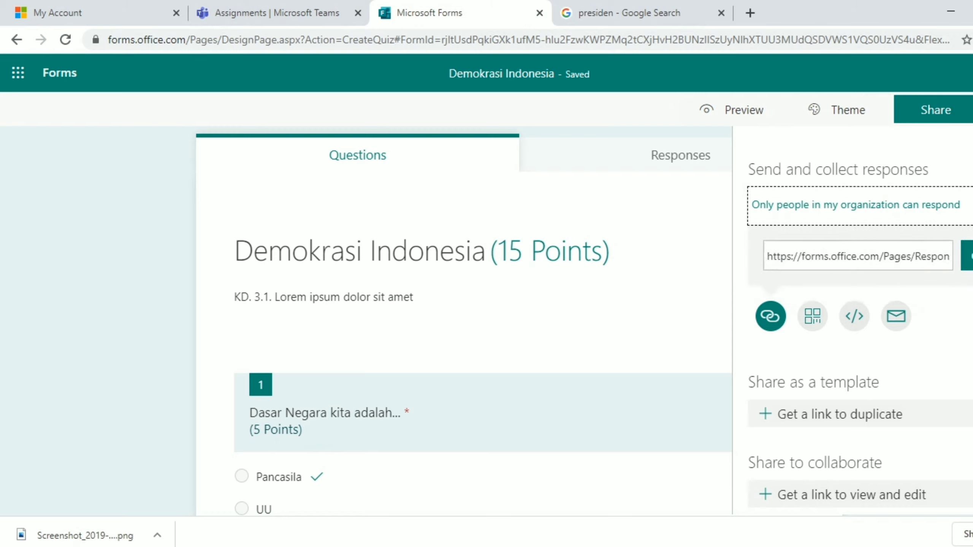
left_click(964, 113)
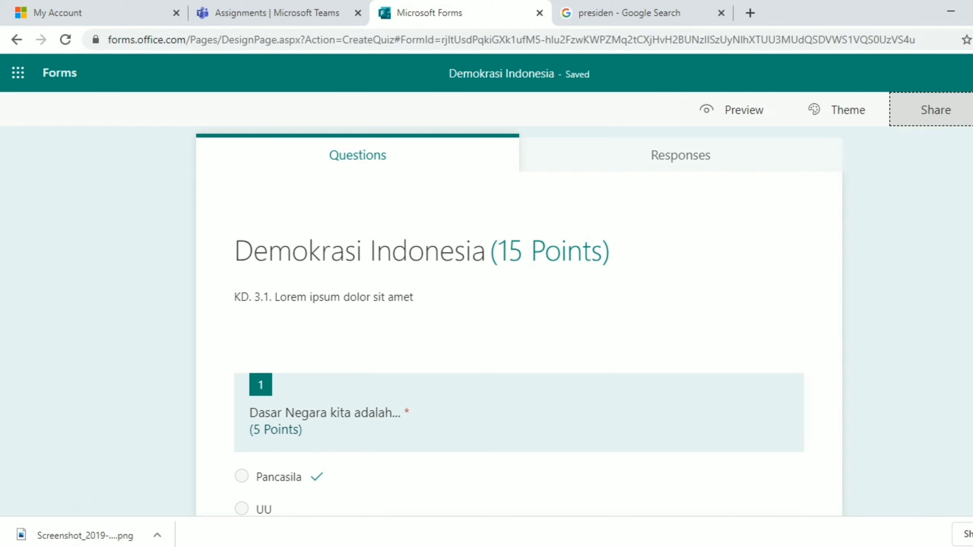
left_click(972, 110)
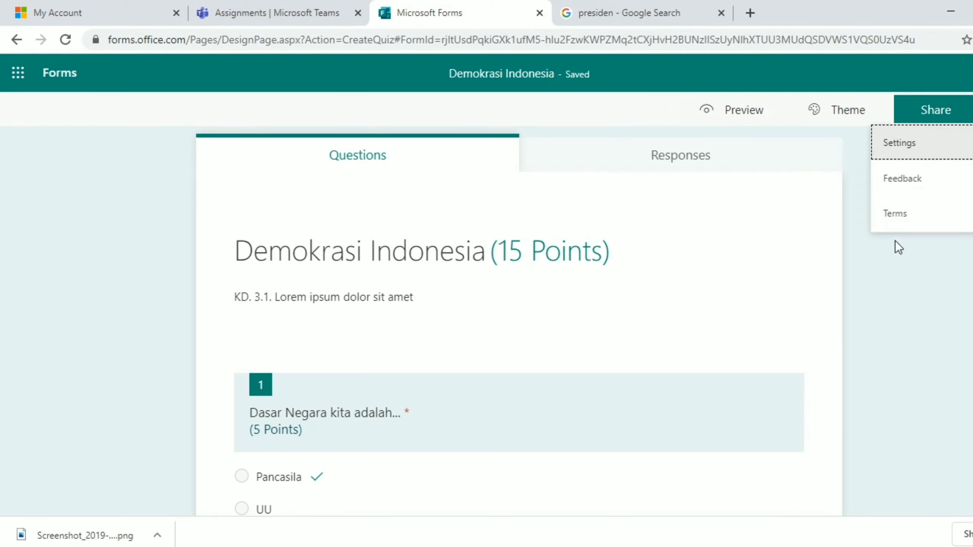
left_click(895, 259)
Preview the quiz in the computer view and have its title and description read aloud in Immersive Reader.
left_click(746, 112)
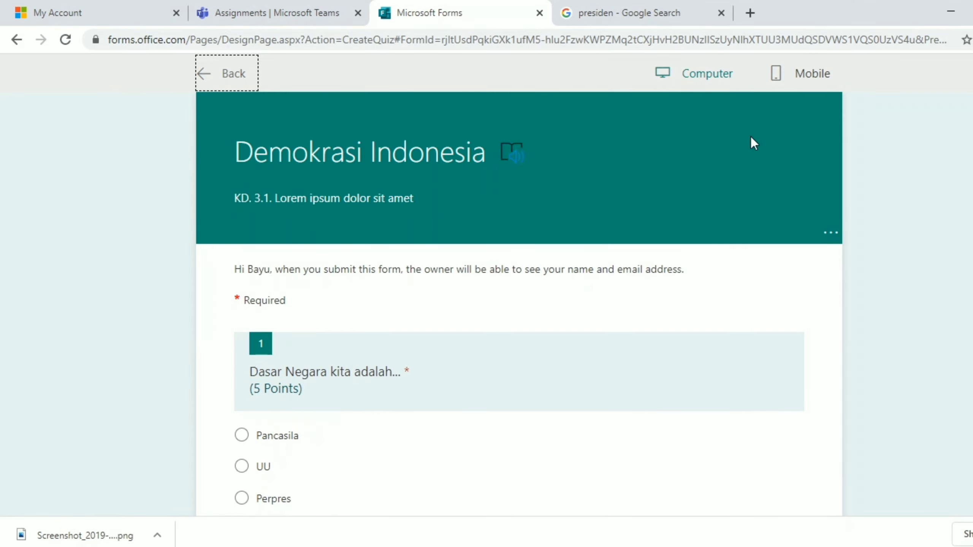
left_click(510, 163)
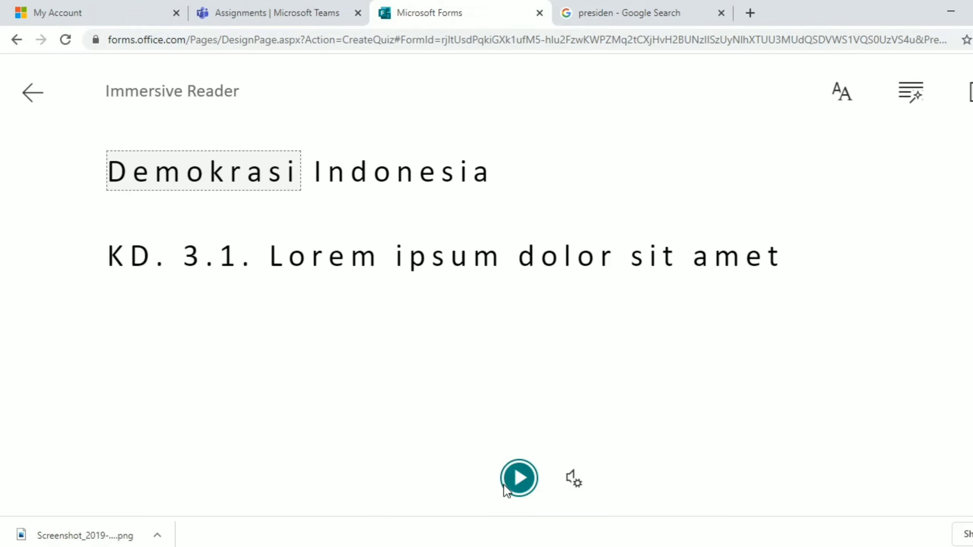
left_click(503, 485)
left_click(524, 486)
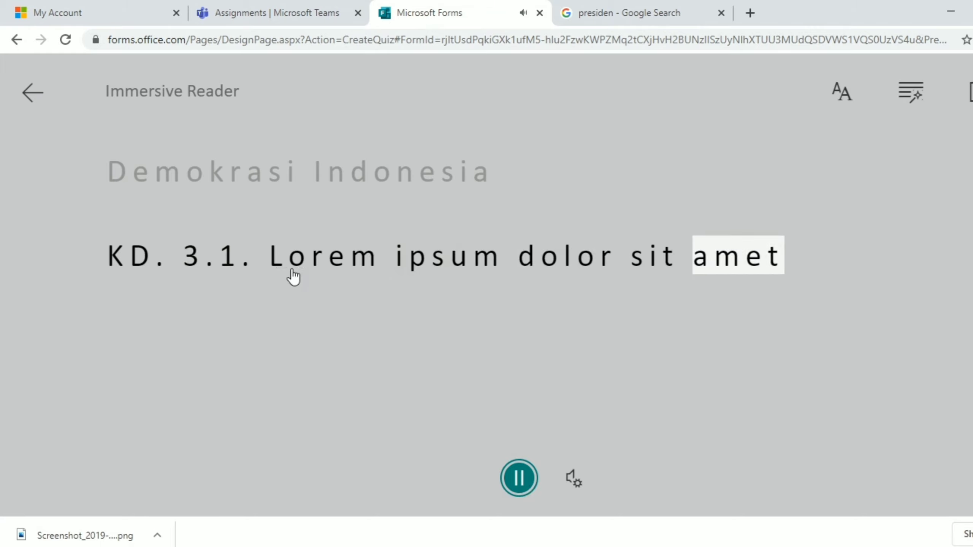
left_click(32, 92)
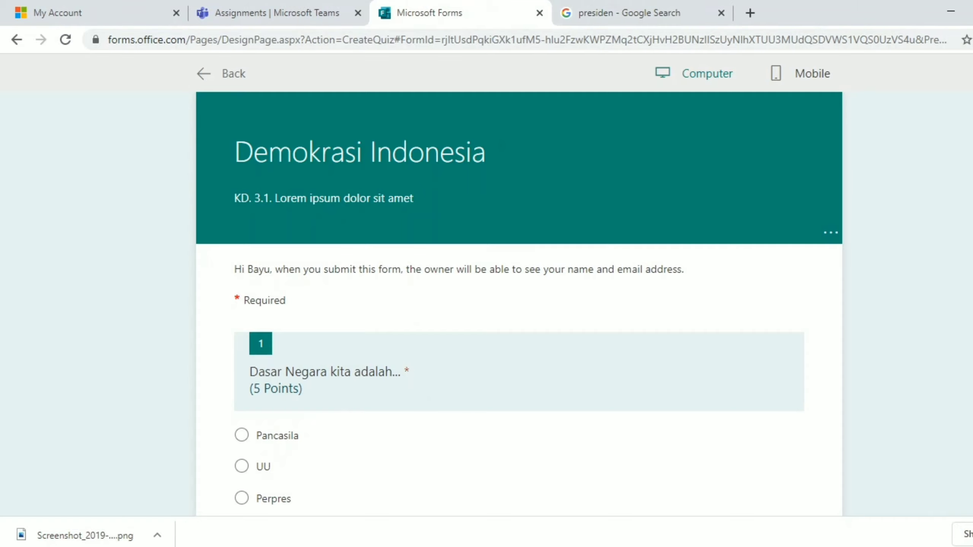
Answer the first two questions of the previewed quiz with "Pancasila" and "5 Tahun".
scroll(519, 302, "down", 5)
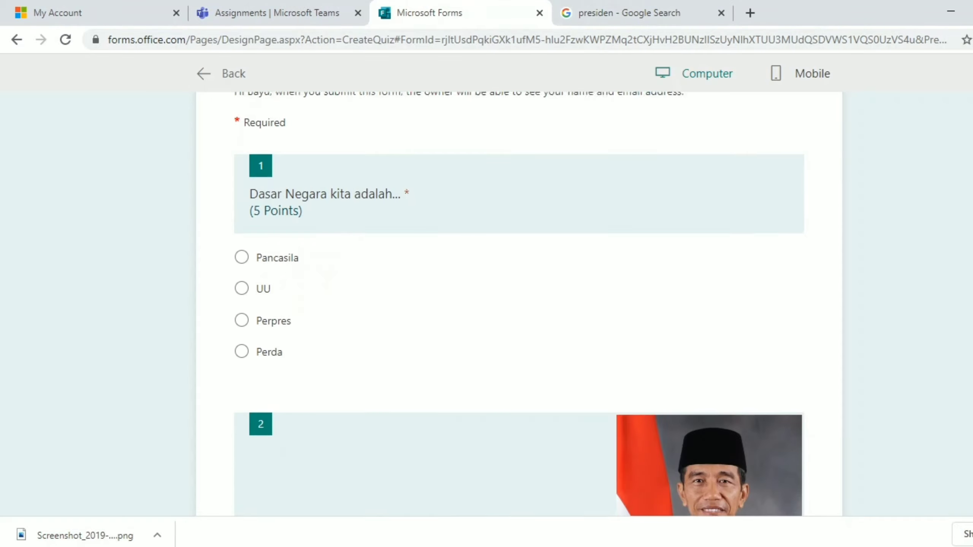
left_click(242, 254)
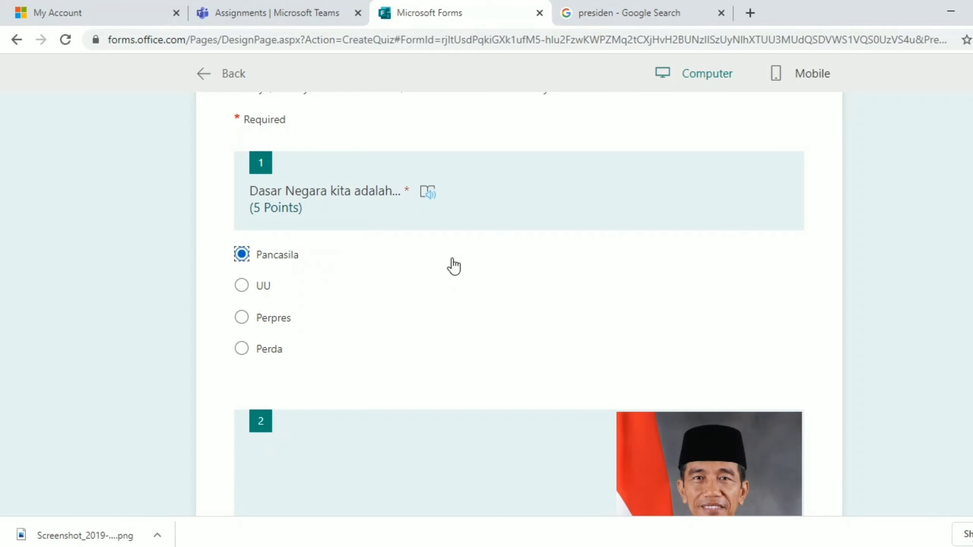
scroll(853, 289, "down", 12)
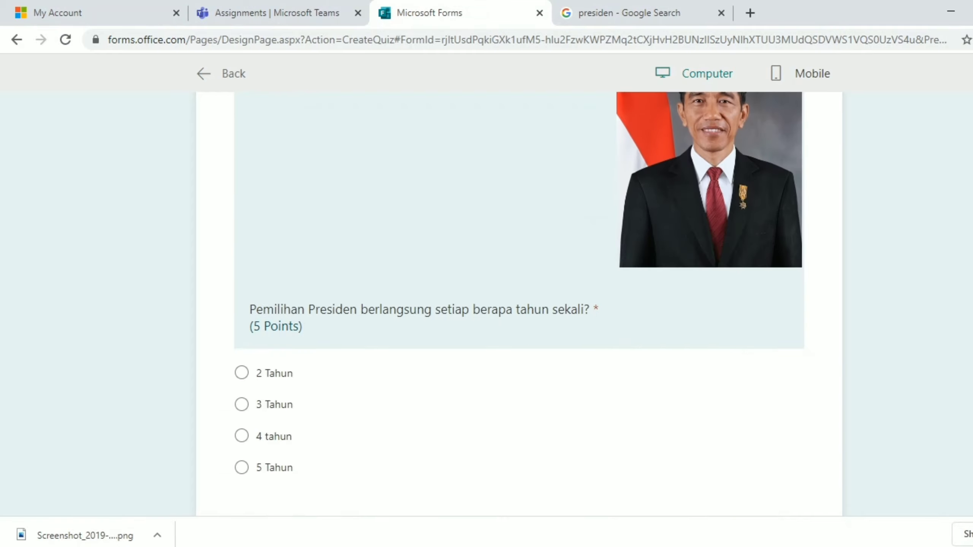
left_click(243, 350)
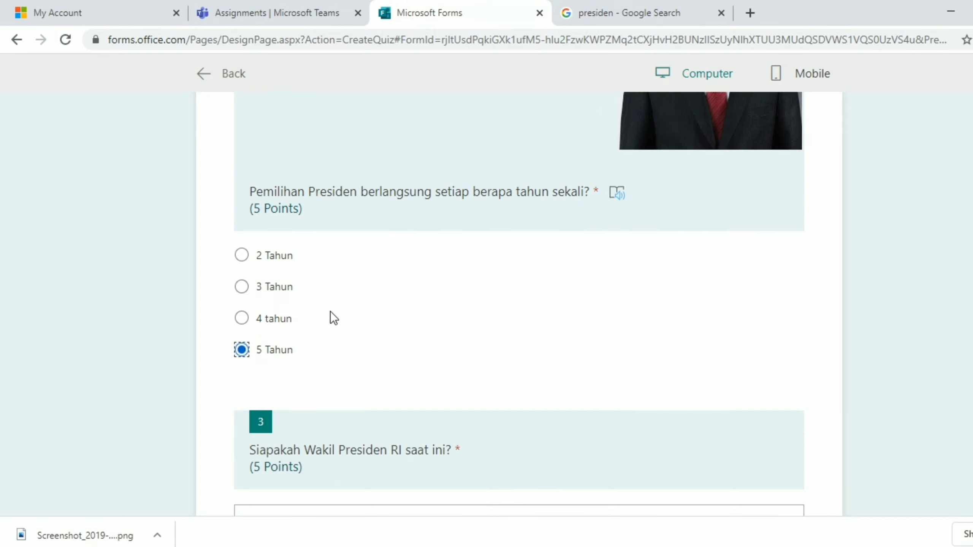
scroll(419, 161, "down", 10)
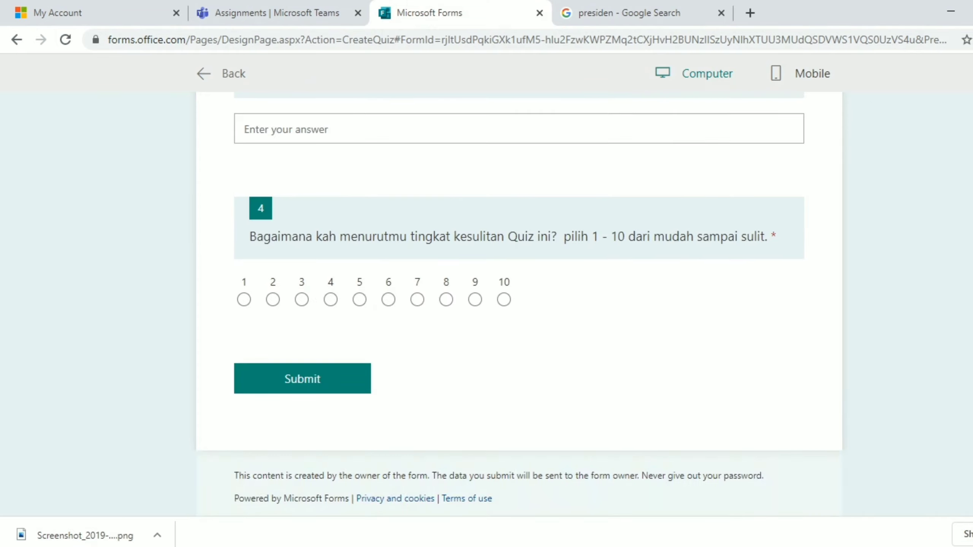
Answer the third question with "KH. Ma'ruf Amin", rate the quiz's difficulty 6 and submit the response.
left_click(379, 128)
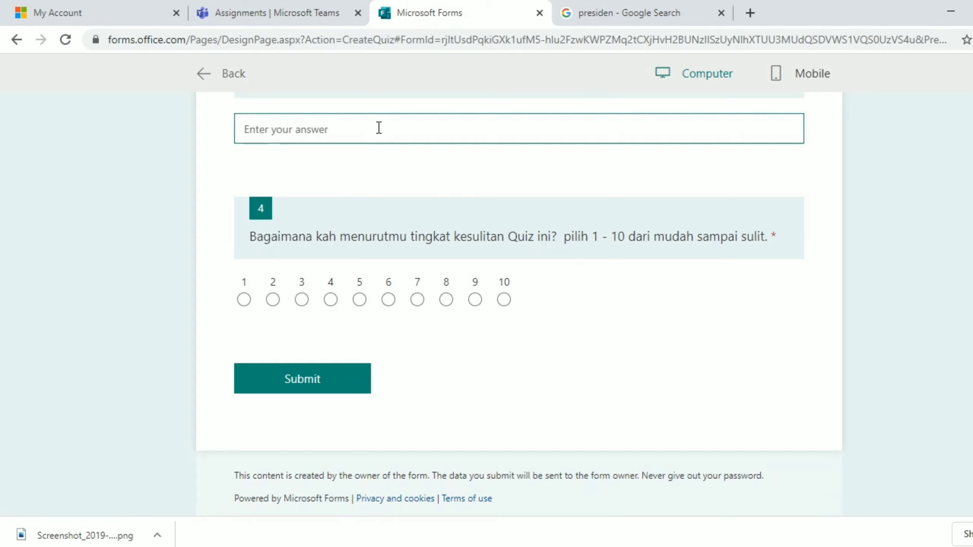
type("KH. M")
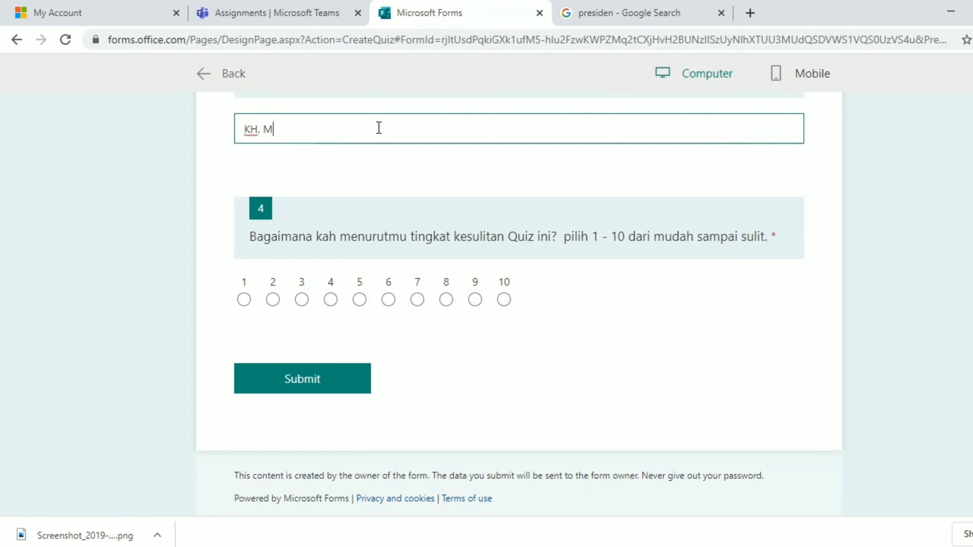
type("a'ruf Amin")
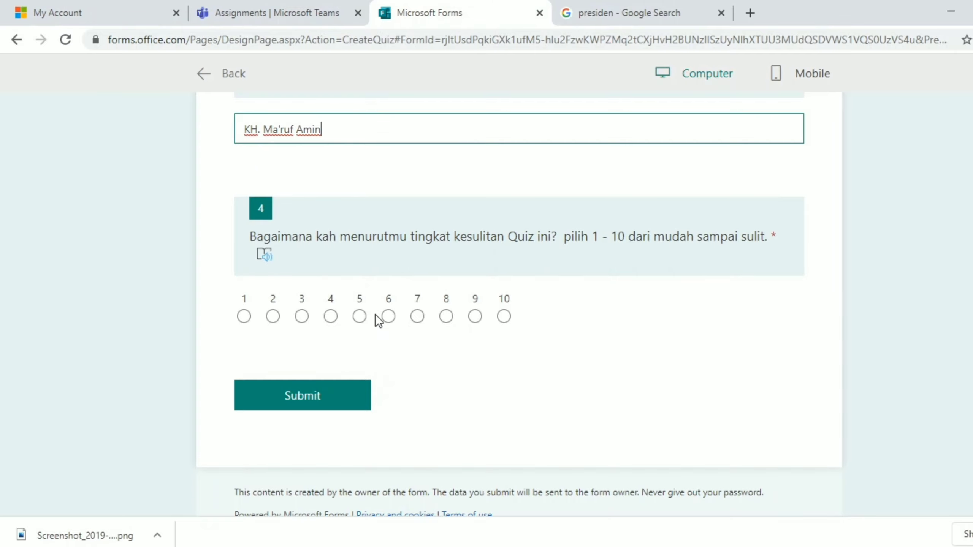
left_click(389, 316)
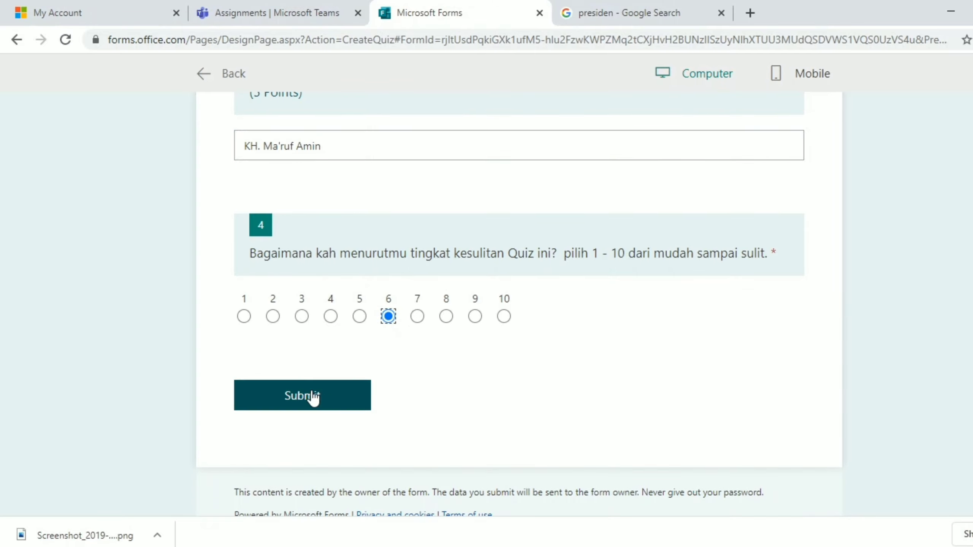
left_click(328, 397)
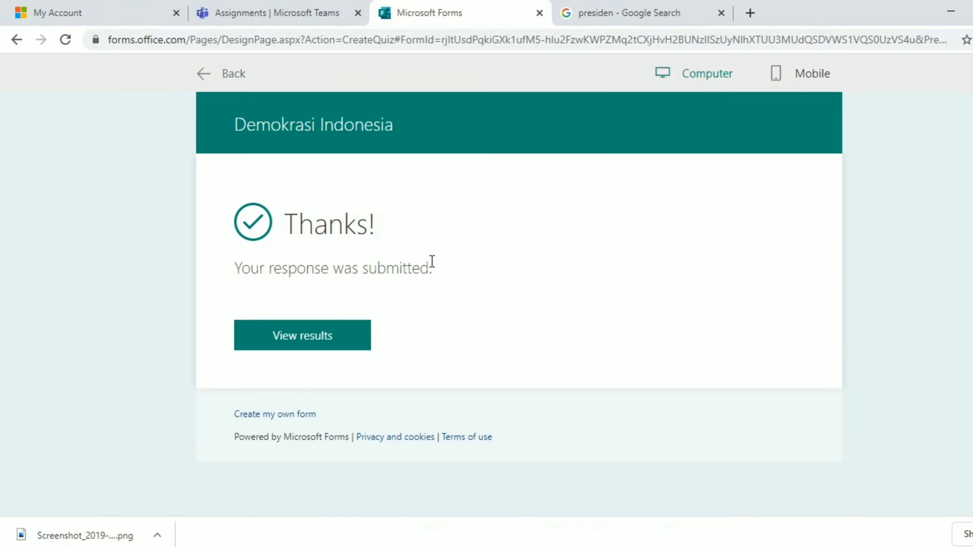
Review the graded results of the submitted response through all four questions, and return to the thank-you page.
left_click(323, 344)
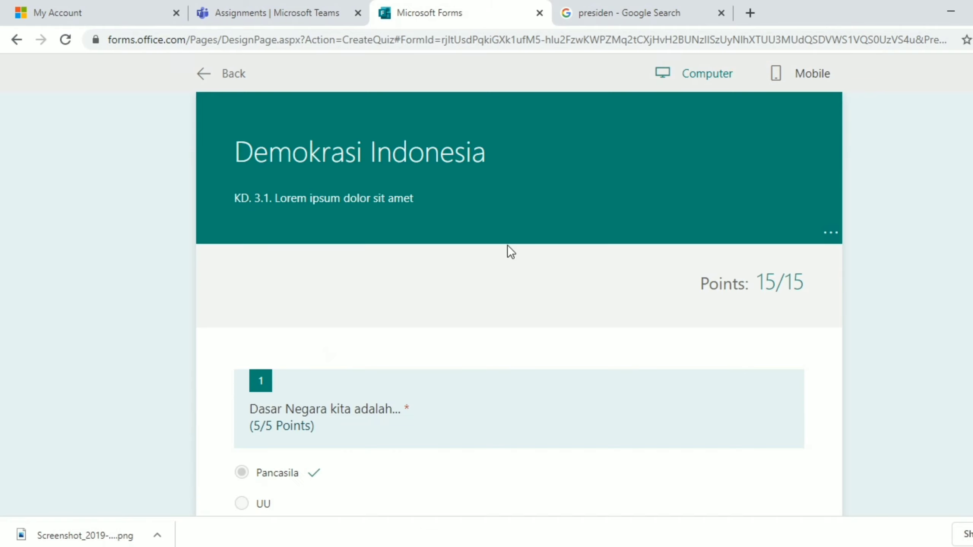
scroll(875, 156, "down", 5)
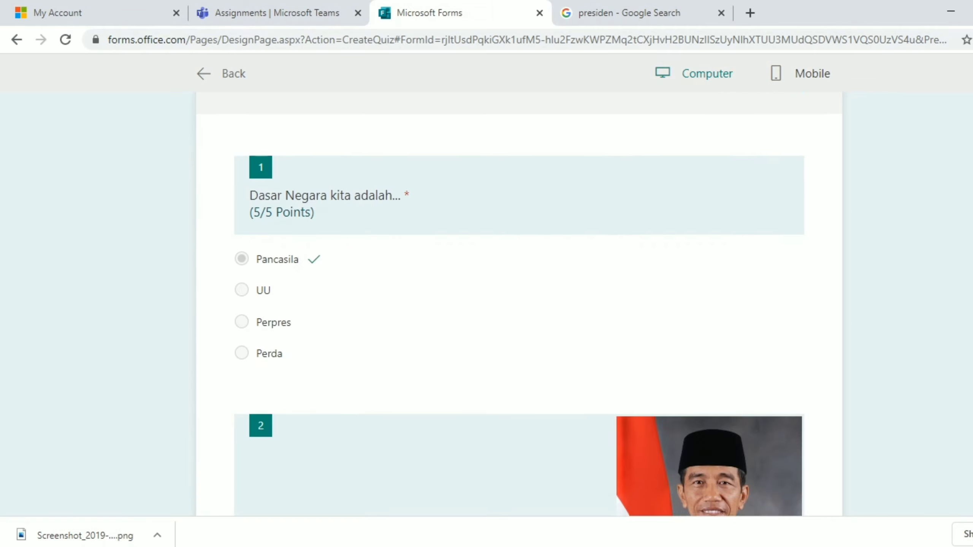
scroll(519, 303, "down", 1)
scroll(519, 302, "down", 10)
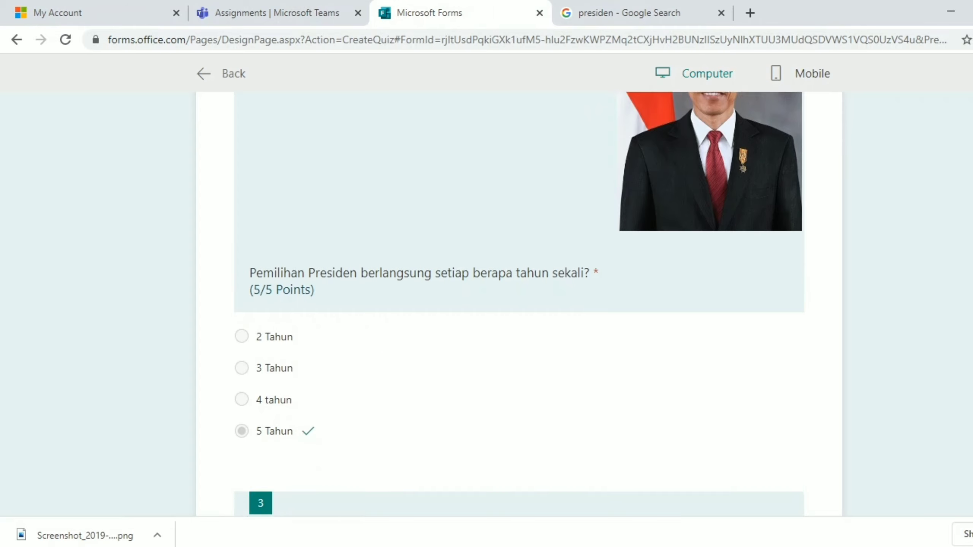
scroll(519, 303, "down", 1)
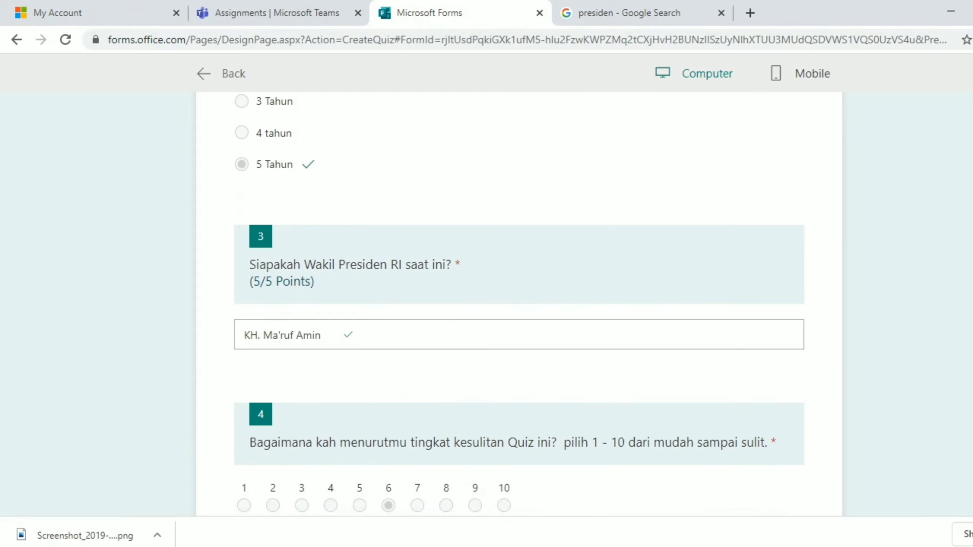
scroll(519, 302, "down", 2)
scroll(519, 302, "down", 1)
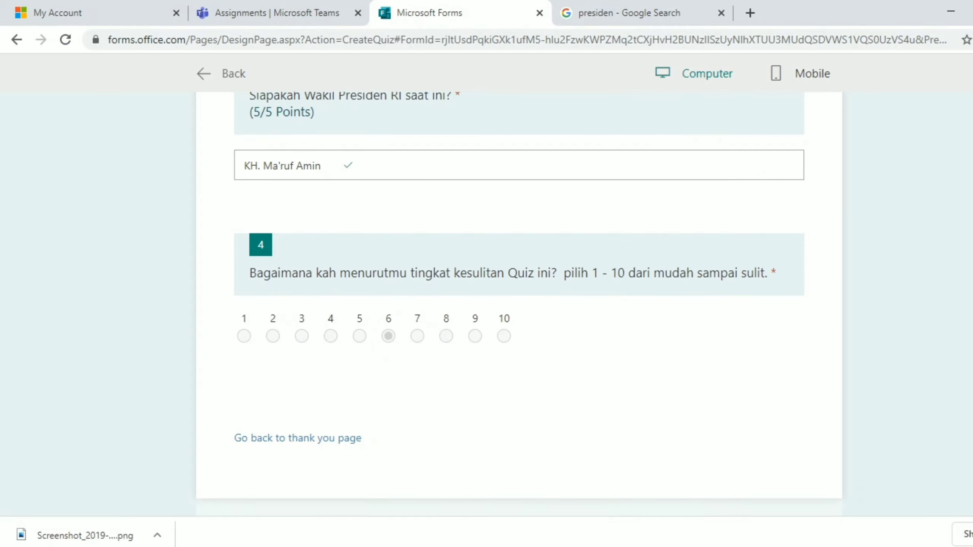
left_click(310, 441)
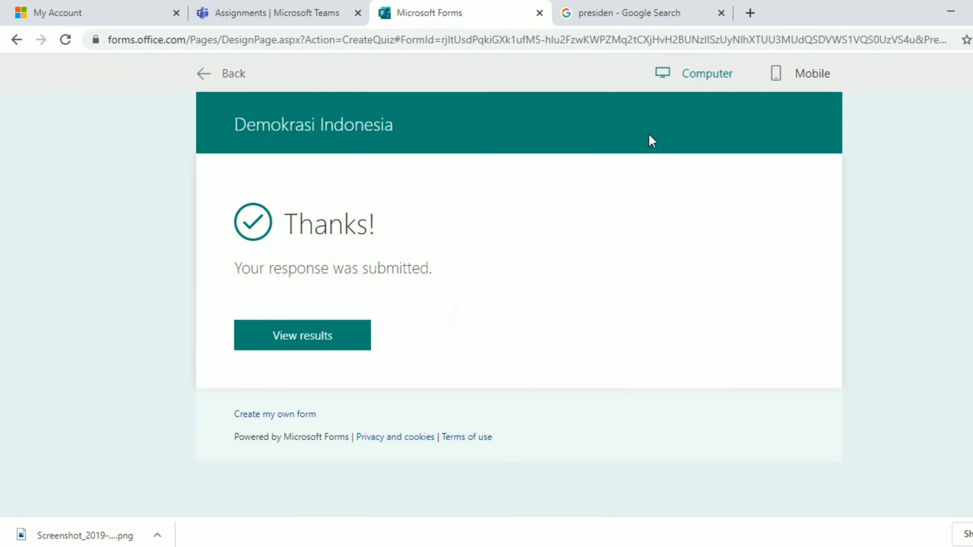
Close the quiz preview, switch to Teams and create a quiz assignment for PKn 9D from the "Demokrasi Indonesia" form.
left_click(539, 12)
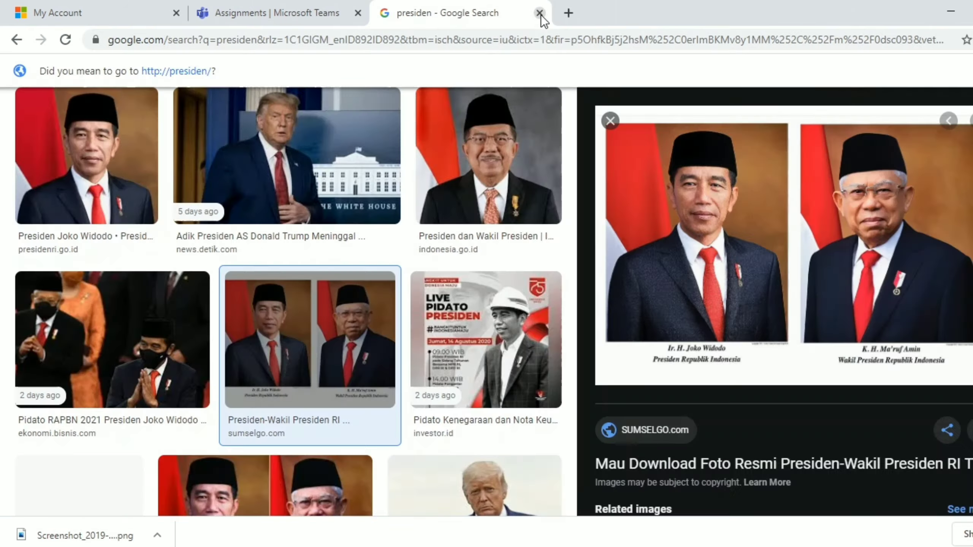
left_click(312, 15)
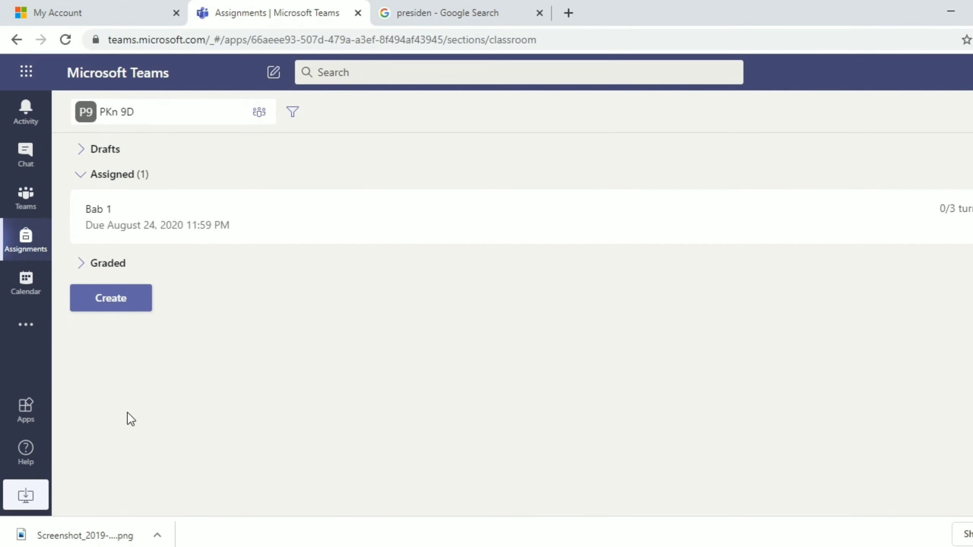
left_click(129, 305)
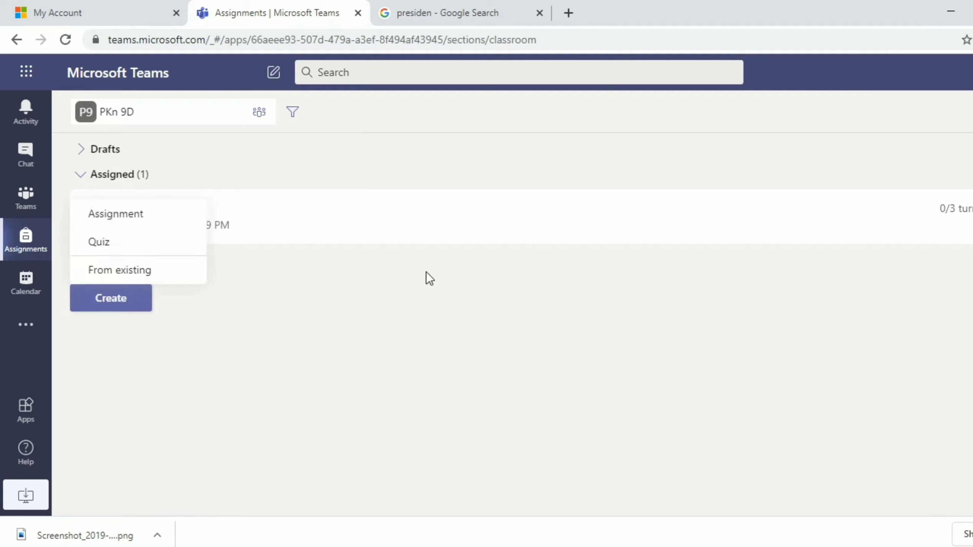
left_click(158, 240)
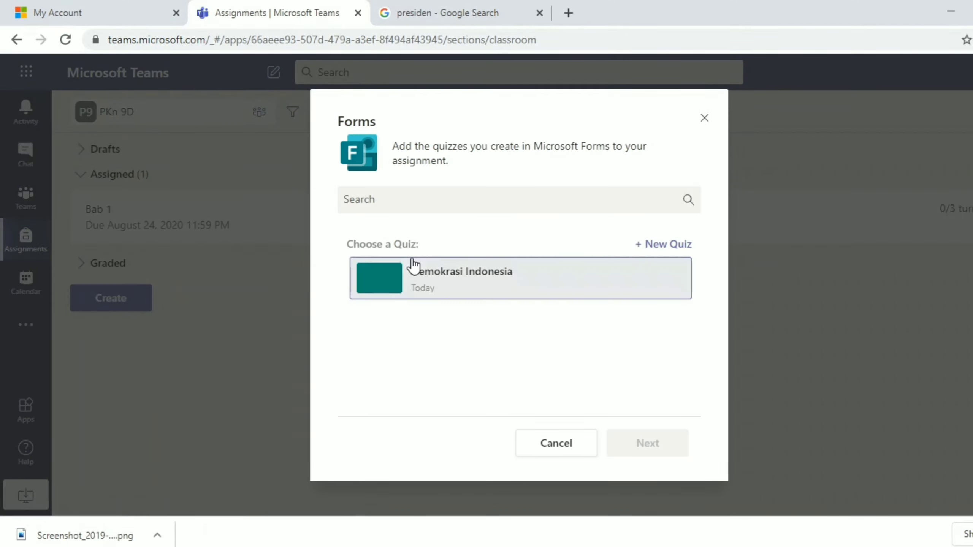
left_click(513, 286)
left_click(673, 444)
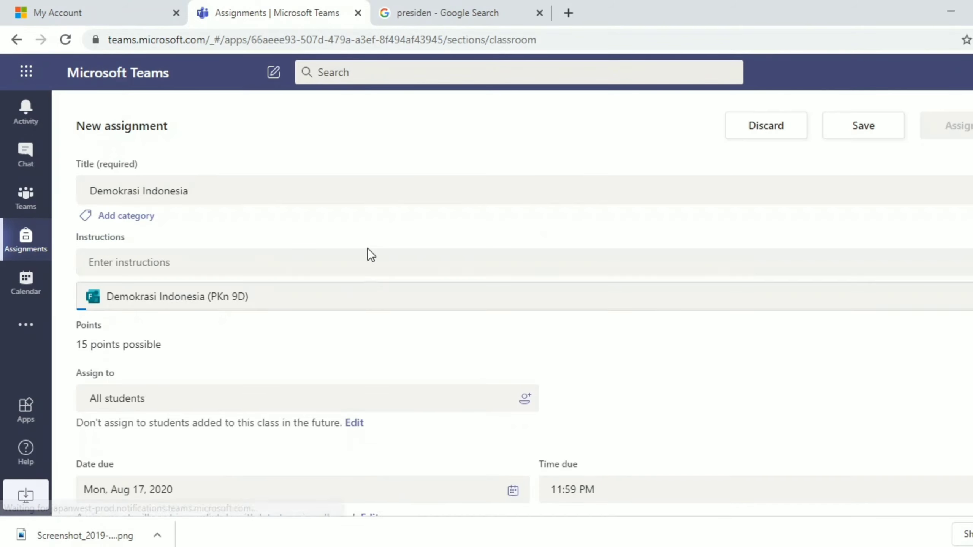
Enter "Kerjakan Quiz dibawah ini" as the instructions of the new assignment.
left_click(366, 257)
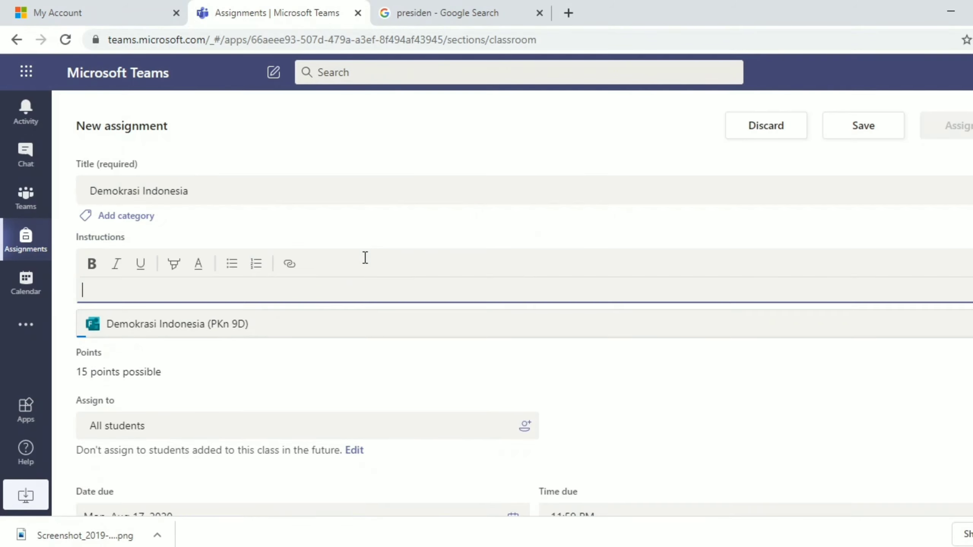
type("Kerjakan Q")
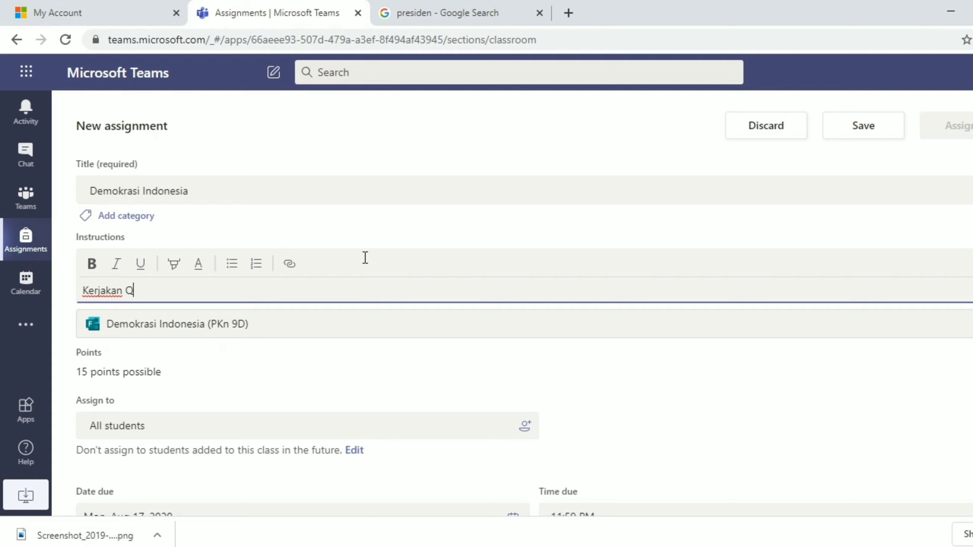
type("uiz dibawah")
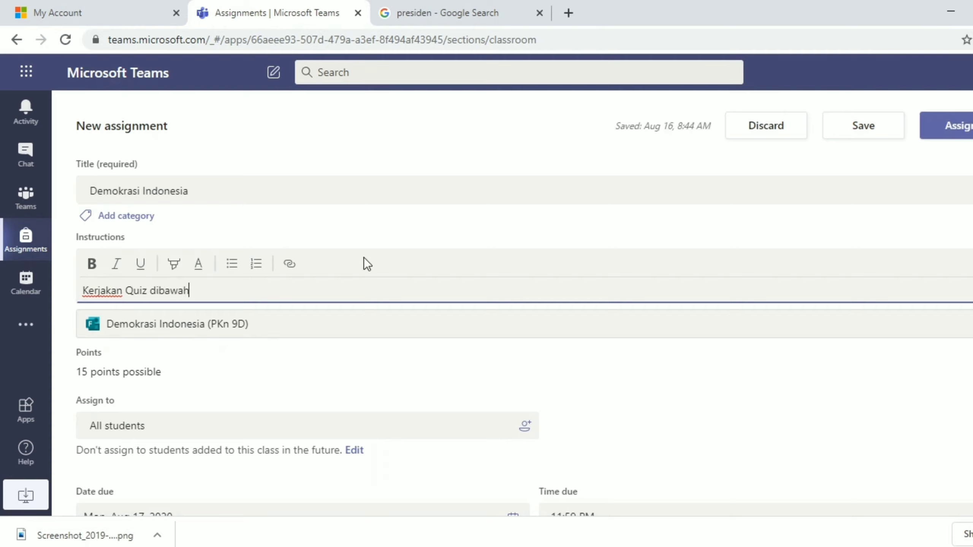
type(" ini")
Set the assignment's due date to Sunday, August 23, 2020.
scroll(525, 312, "down", 5)
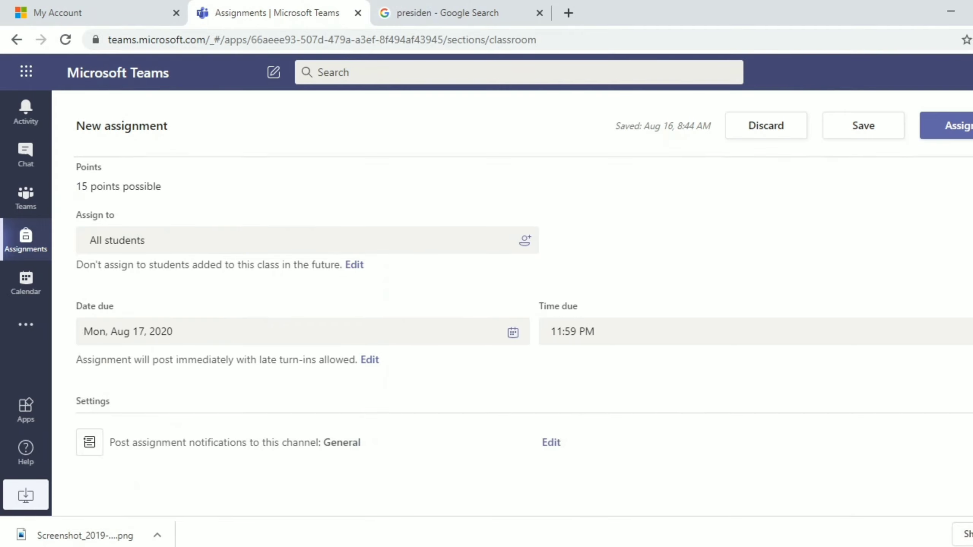
left_click(451, 291)
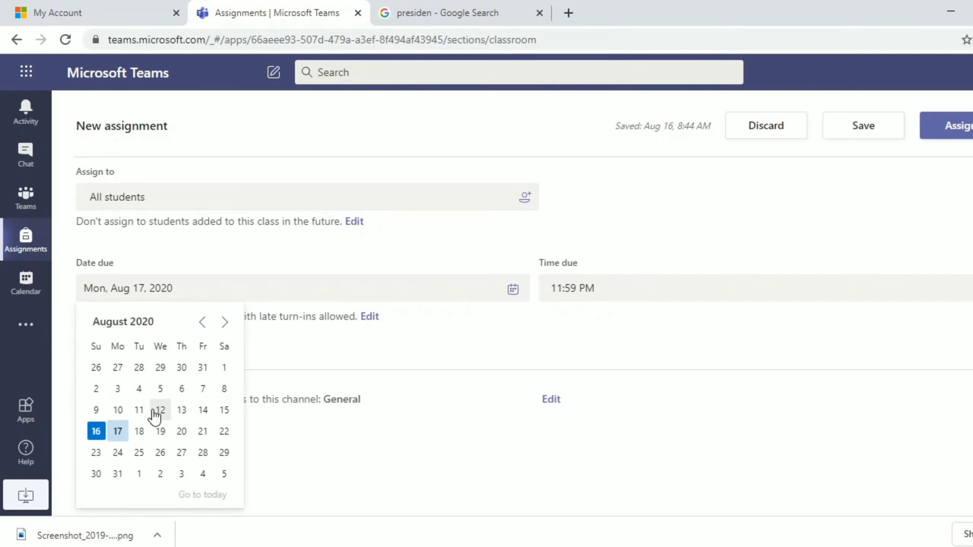
left_click(96, 453)
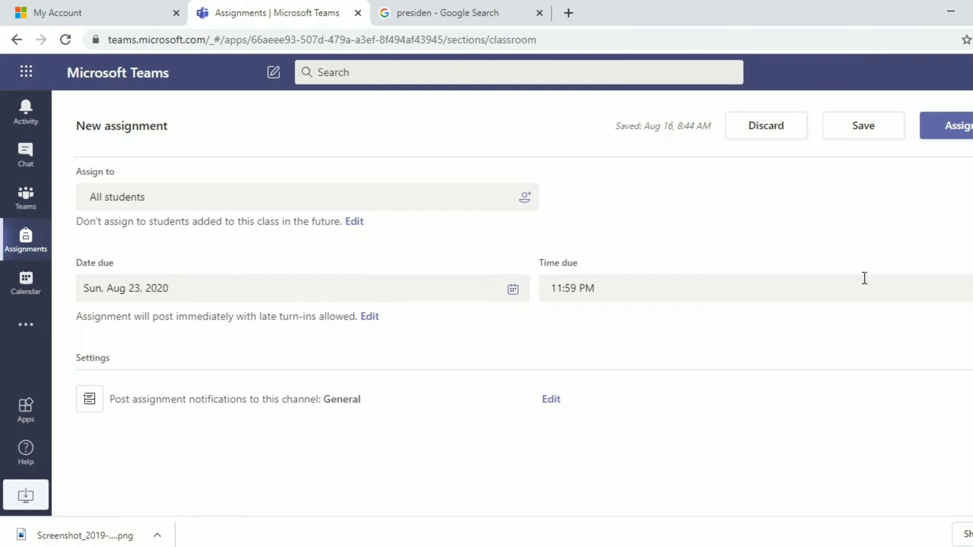
Include all students added to the class in the future and assign the quiz.
left_click(354, 222)
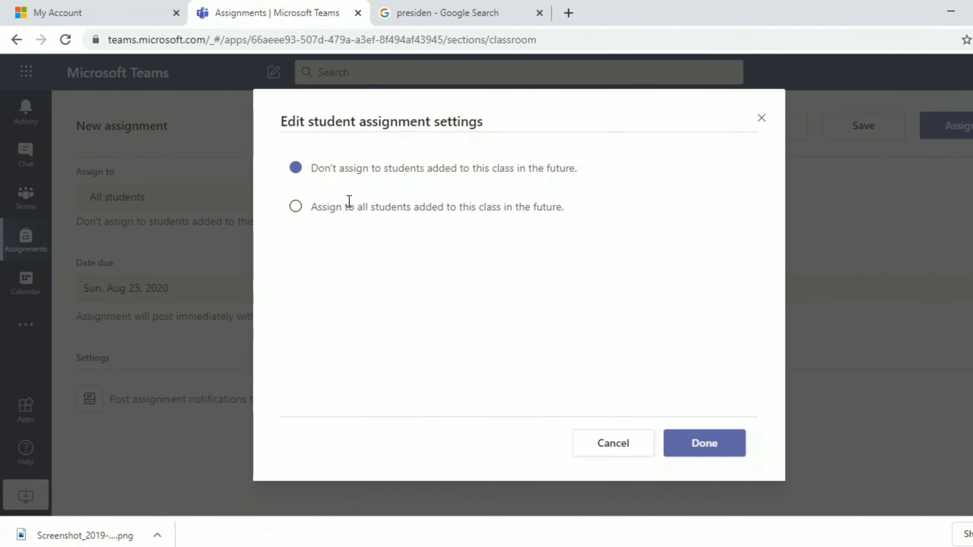
left_click(296, 207)
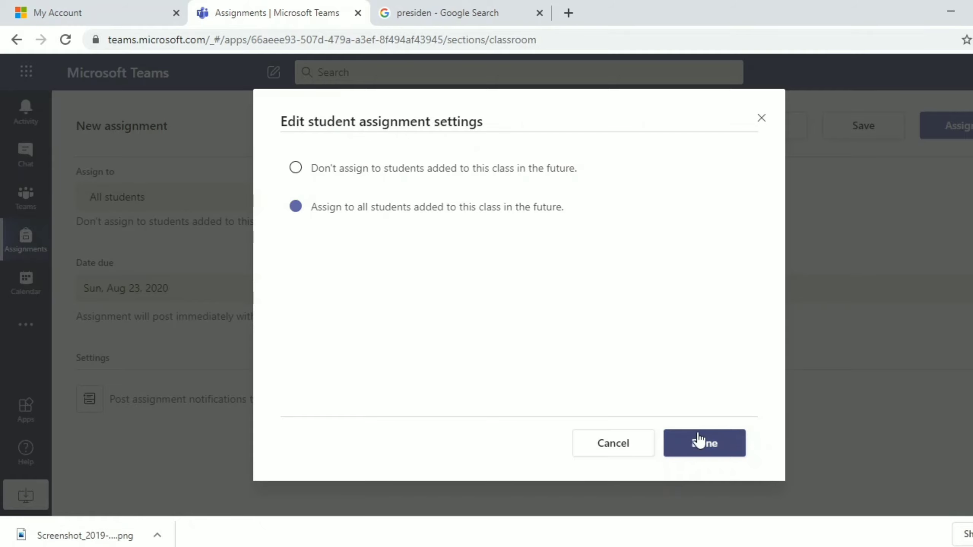
left_click(701, 441)
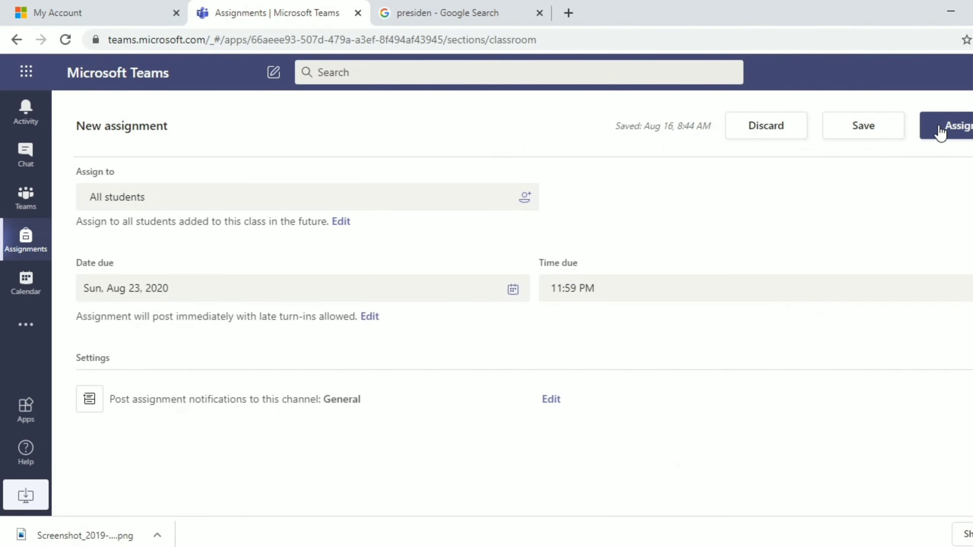
left_click(940, 132)
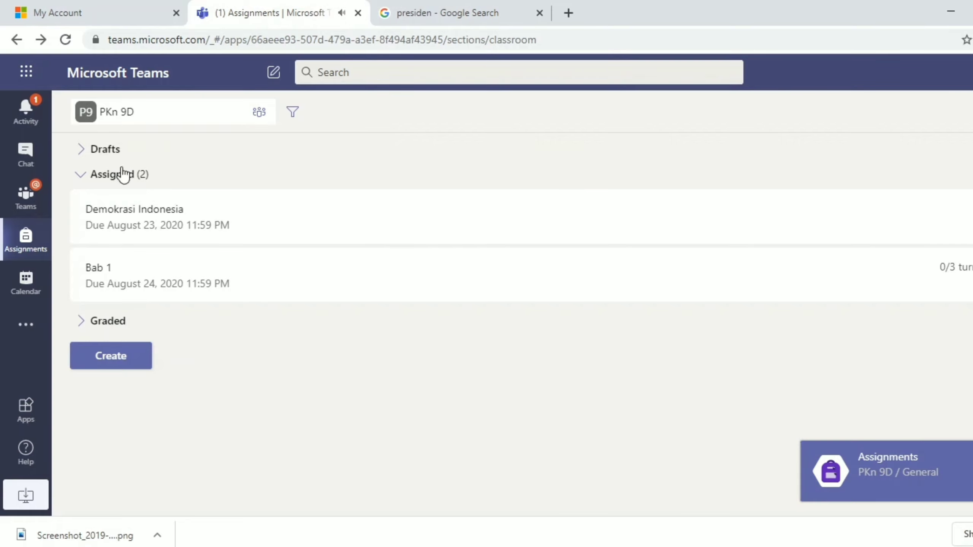
Open the General channel of the PKn 9D team.
left_click(25, 197)
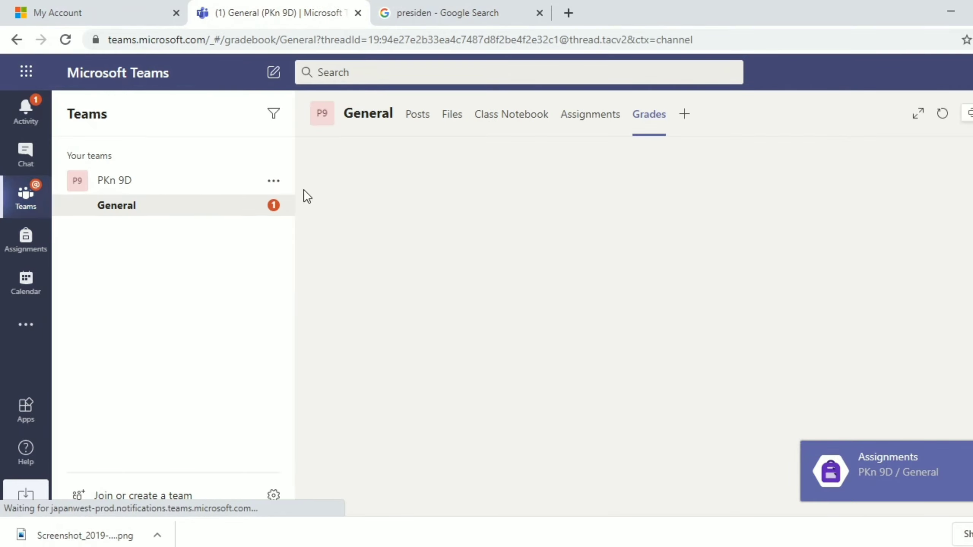